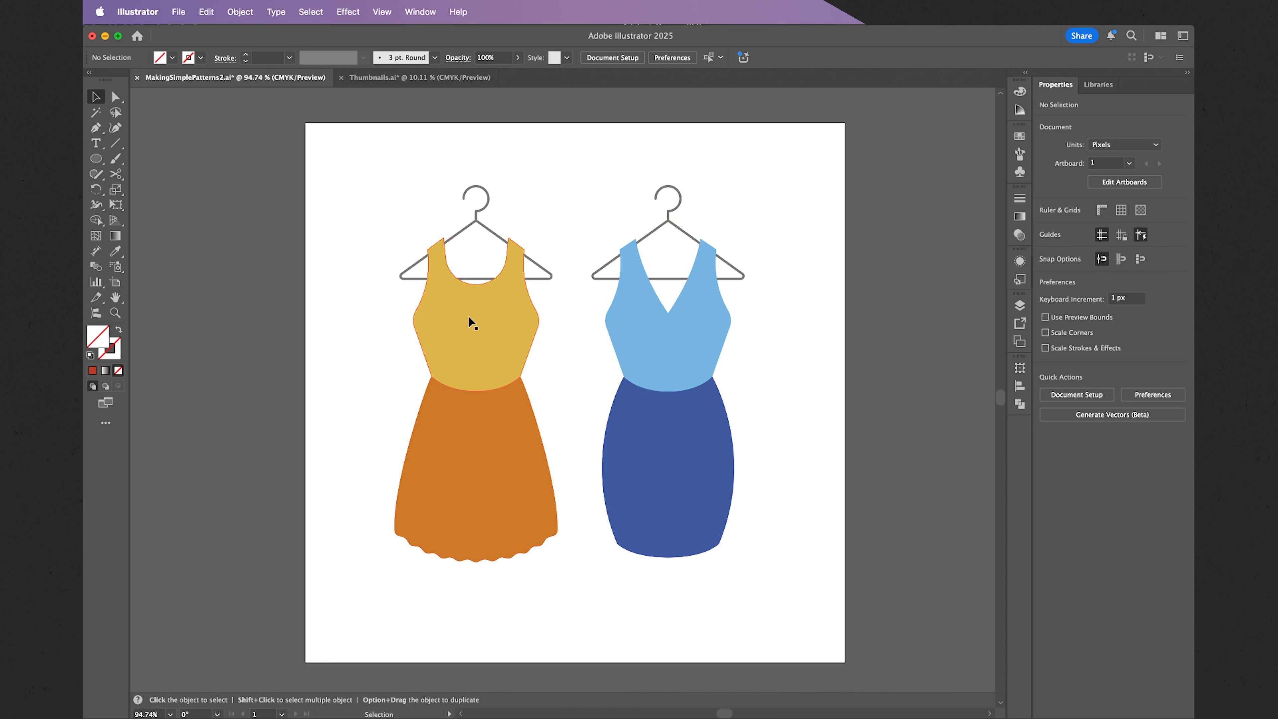
Draw a small circle about 6 px in diameter with the Ellipse tool in the blank area beside the yellow dress top
{"action": "scroll", "coordinate": [363, 308], "scroll_direction": "up", "scroll_amount": 3}
{"action": "scroll", "coordinate": [364, 310], "scroll_direction": "up", "scroll_amount": 2}
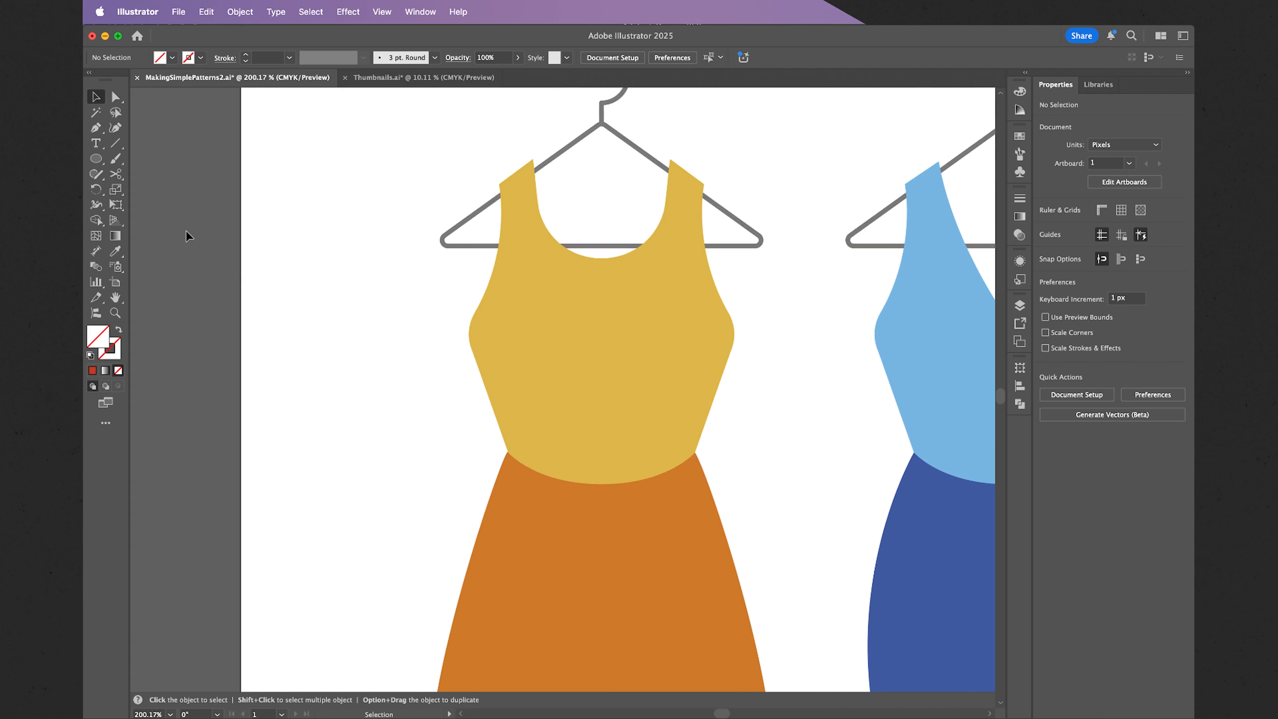
{"action": "left_click", "coordinate": [96, 160]}
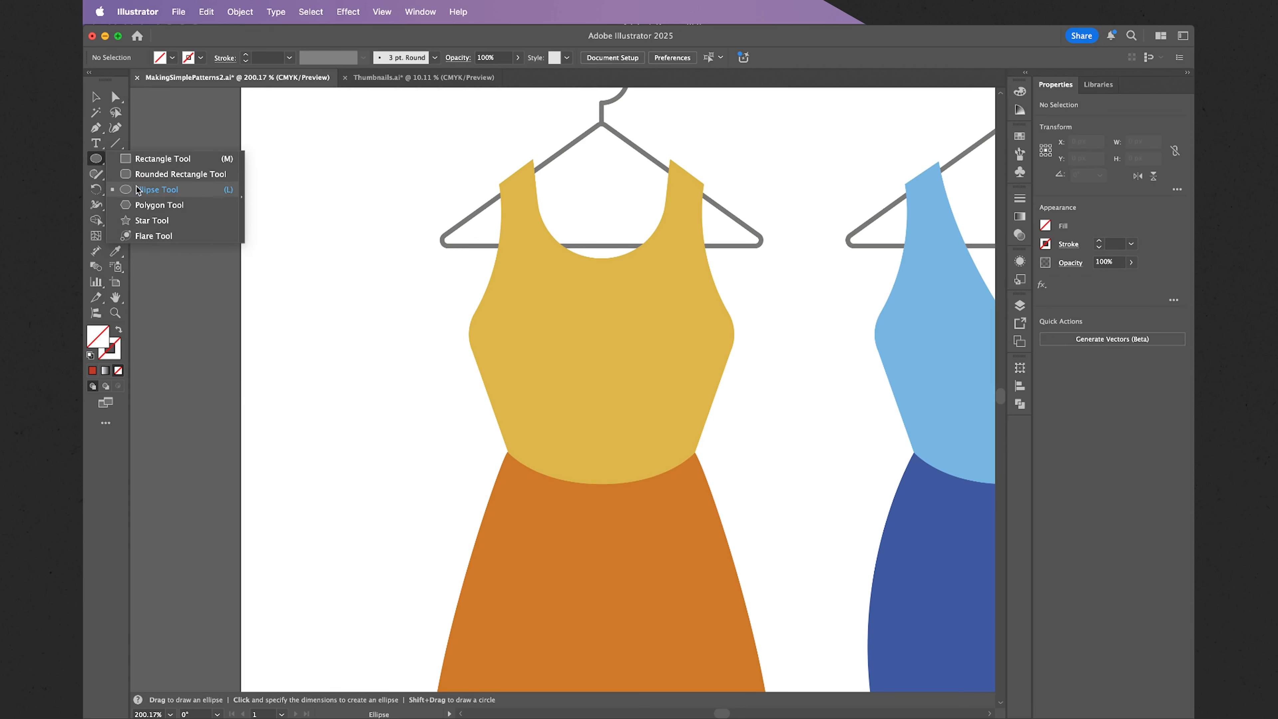
{"action": "left_click", "coordinate": [139, 190]}
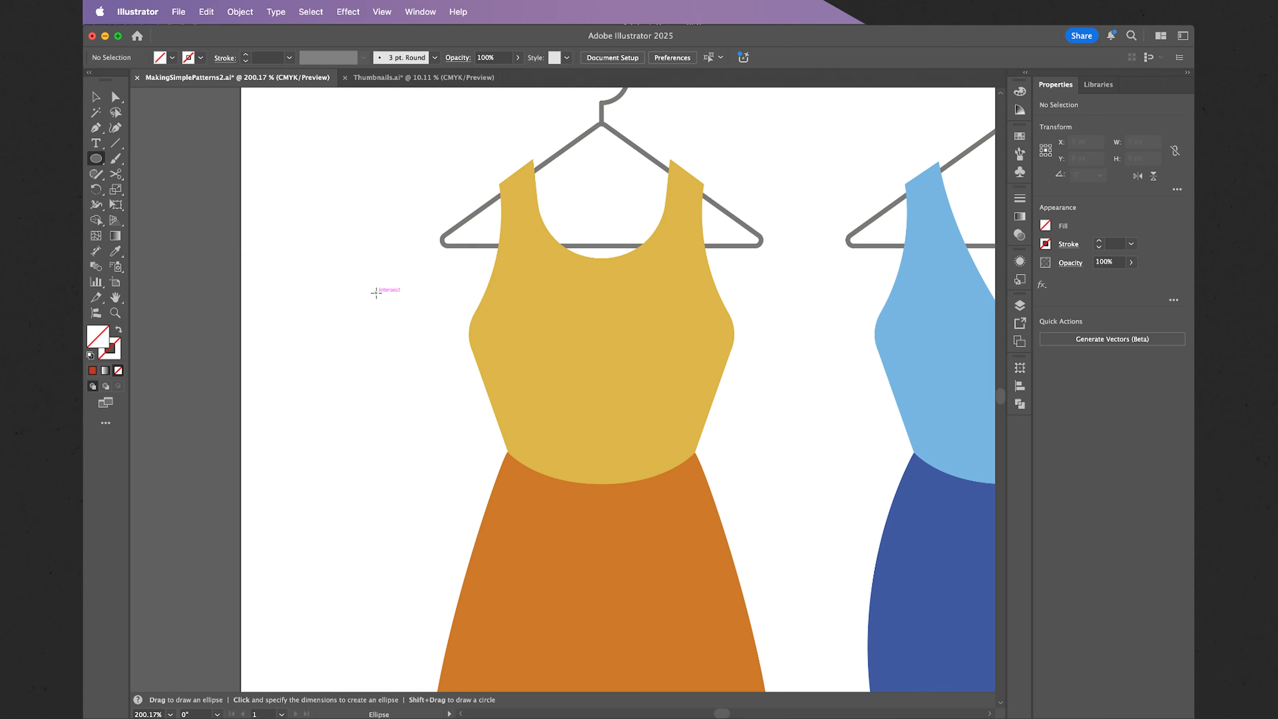
{"action": "left_click_drag", "start_coordinate": [377, 293], "coordinate": [388, 307]}
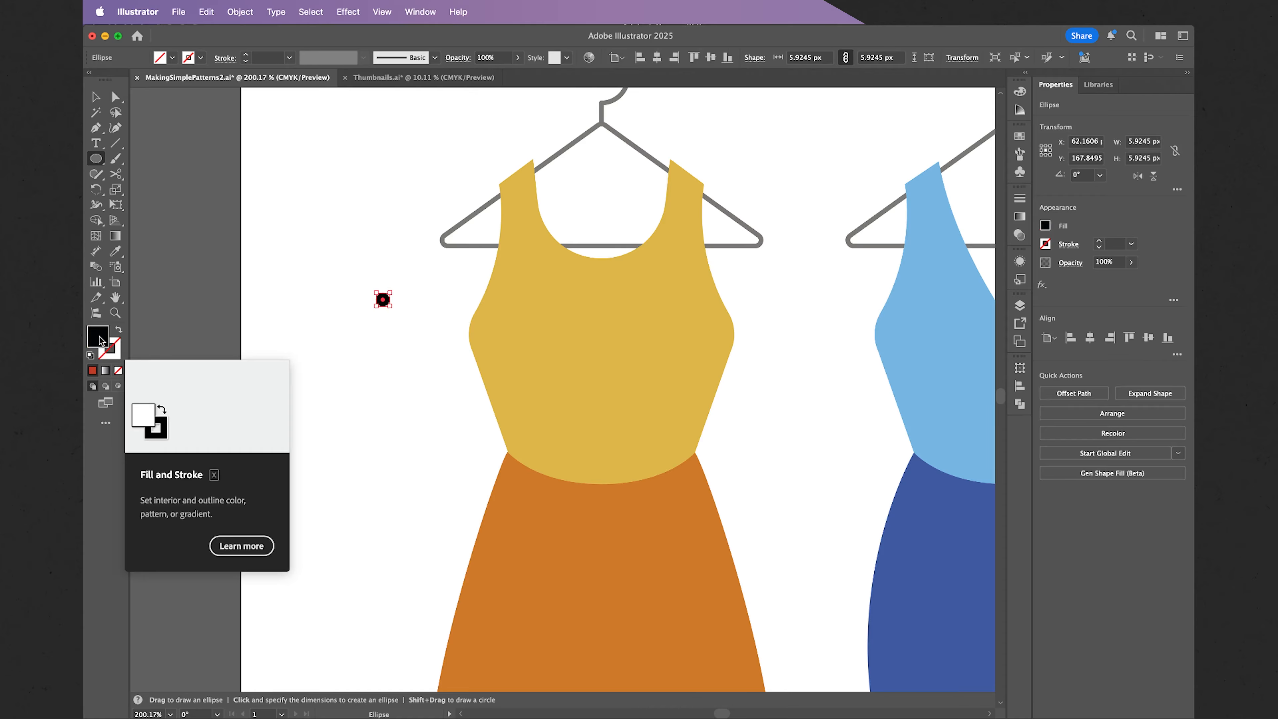
Fill the small circle with the orange-red colour ED470C and deselect it
{"action": "double_click", "coordinate": [101, 341]}
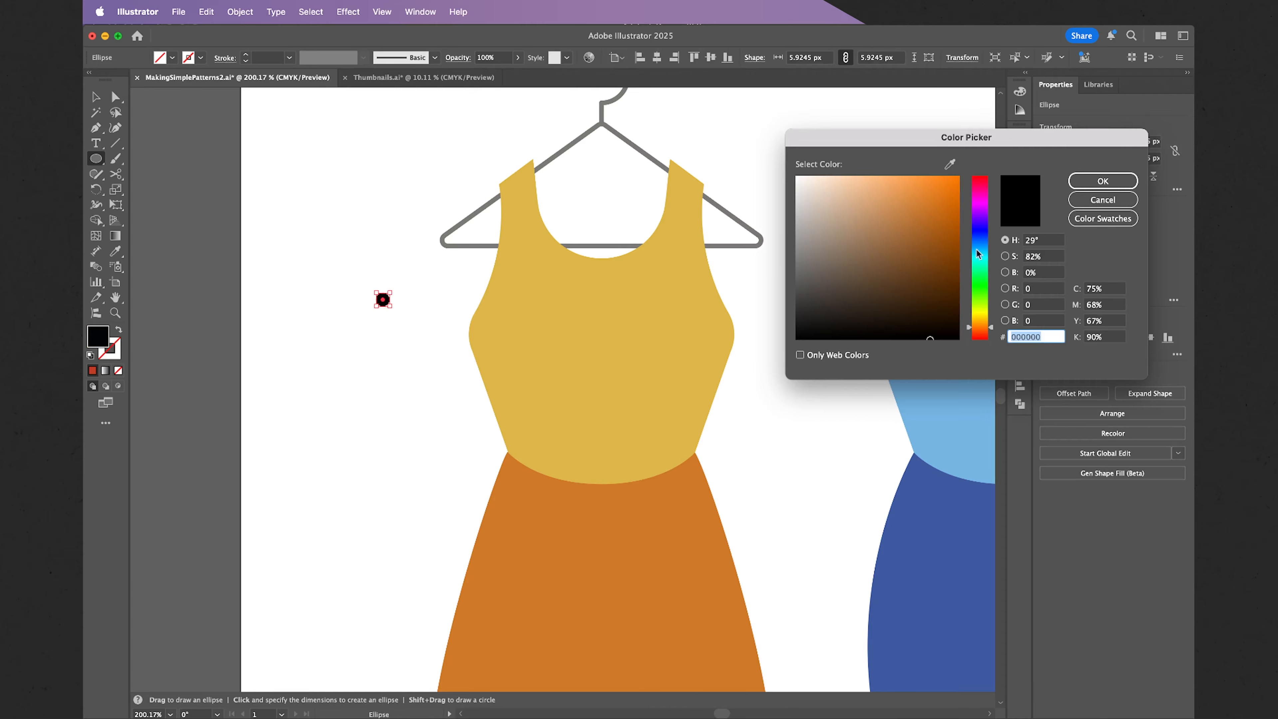
{"action": "left_click_drag", "start_coordinate": [946, 300], "coordinate": [951, 187]}
{"action": "left_click_drag", "start_coordinate": [991, 326], "coordinate": [991, 333]}
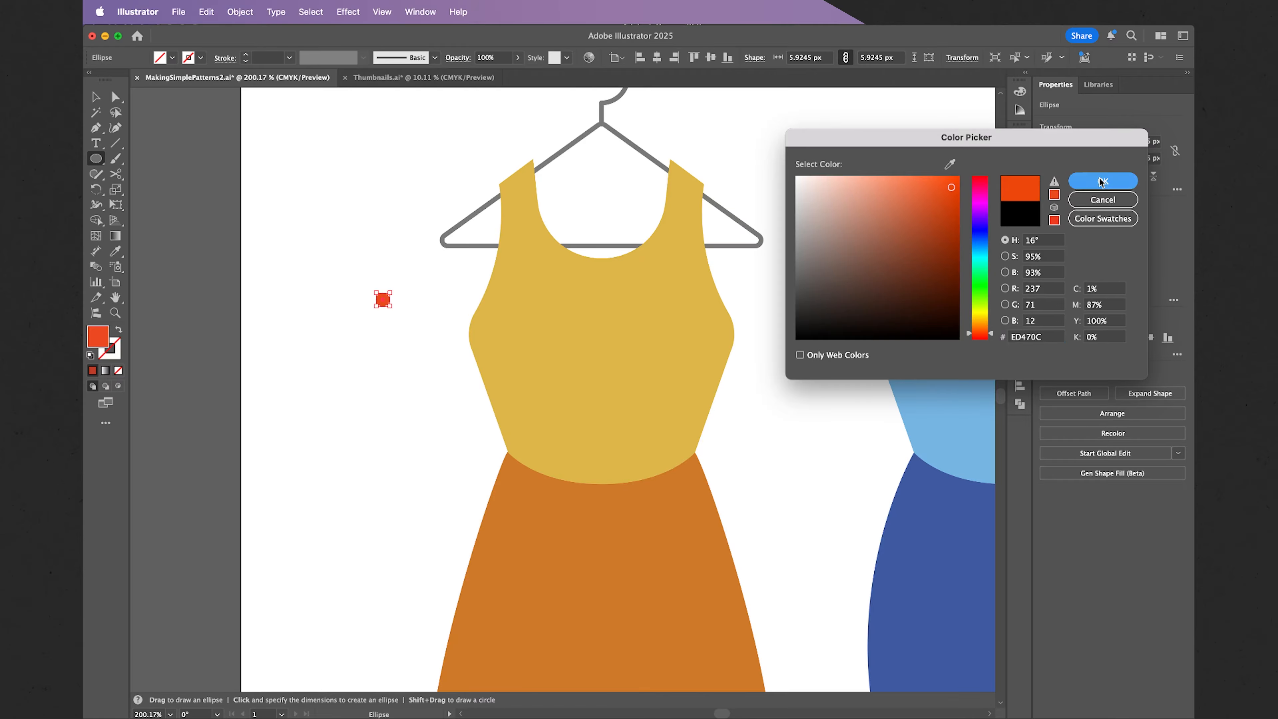
{"action": "left_click", "coordinate": [1100, 182]}
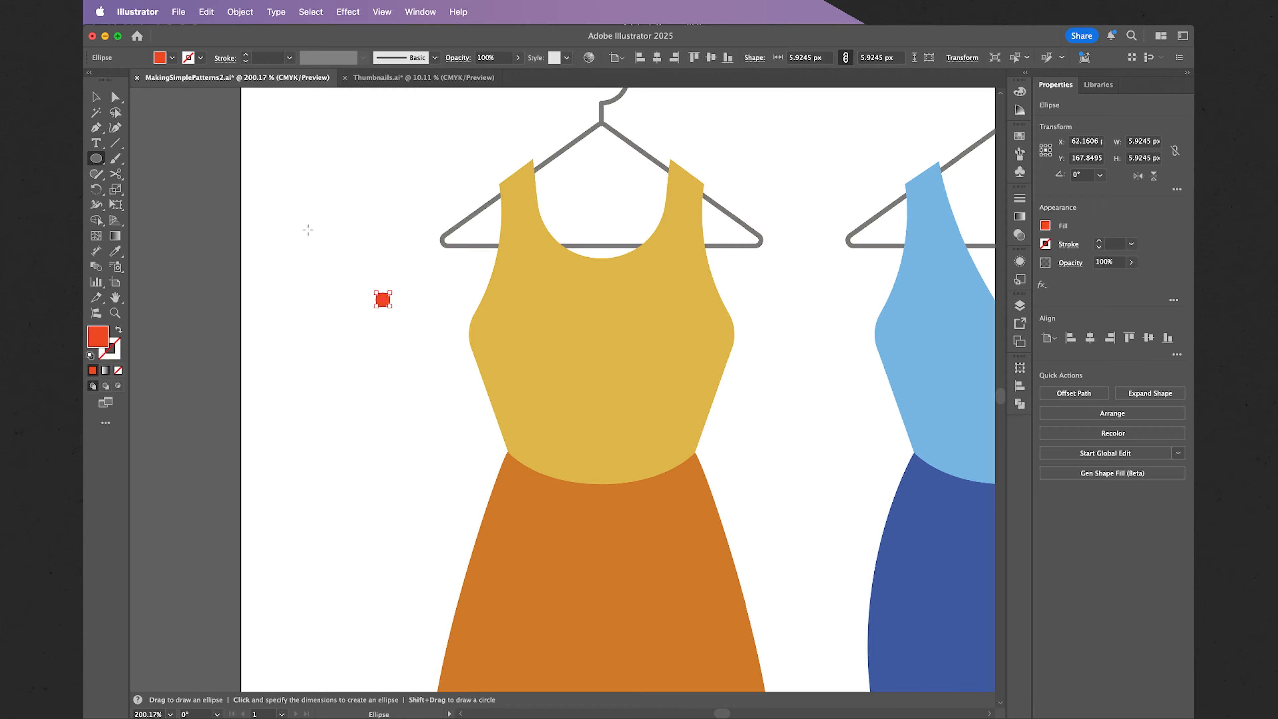
{"action": "left_click", "coordinate": [96, 96]}
{"action": "left_click", "coordinate": [322, 242]}
Make a new pattern from the small orange-red circle and dismiss the notice about the added swatch
{"action": "scroll", "coordinate": [322, 242], "scroll_direction": "up", "scroll_amount": 3}
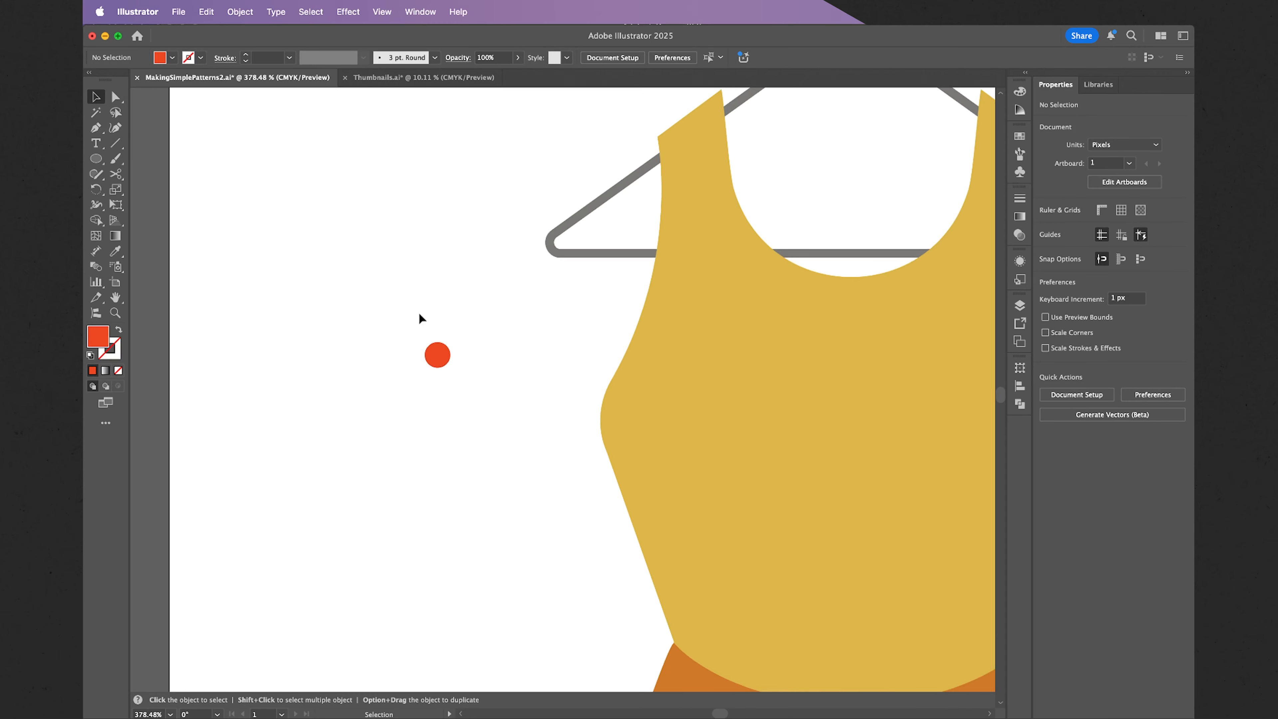
{"action": "left_click", "coordinate": [443, 359]}
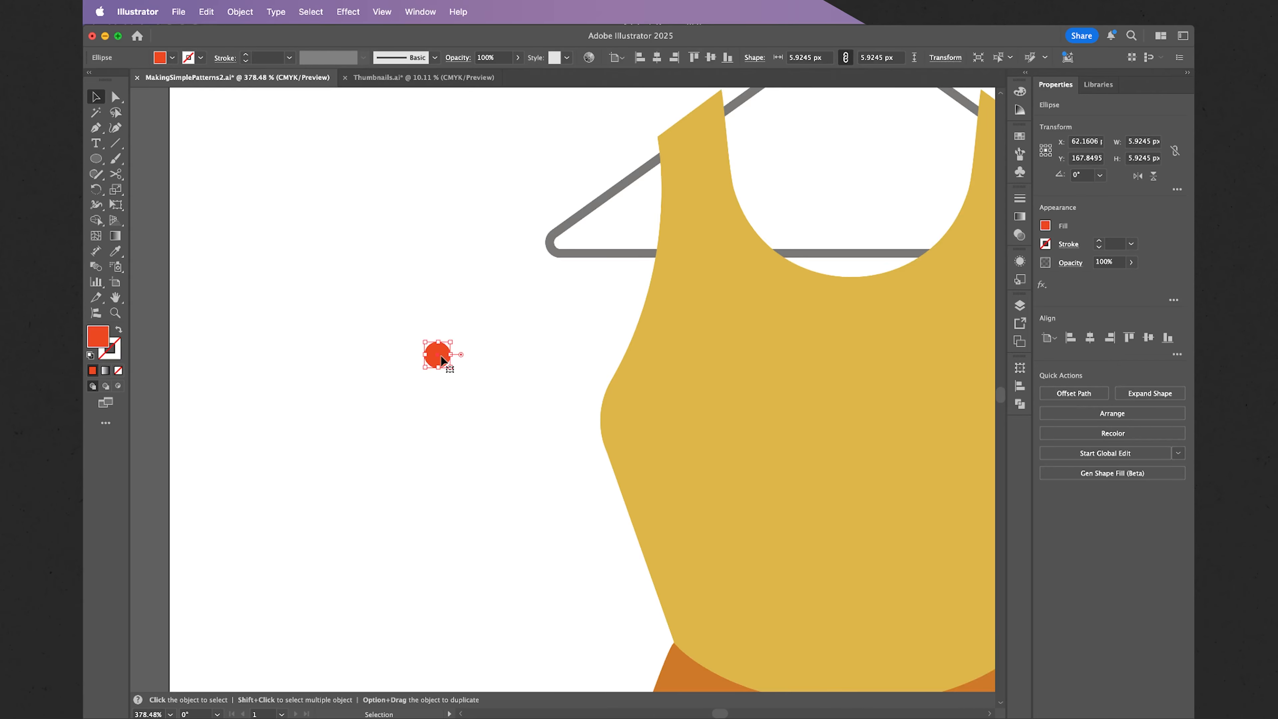
{"action": "left_click", "coordinate": [241, 15]}
{"action": "mouse_move", "coordinate": [312, 352]}
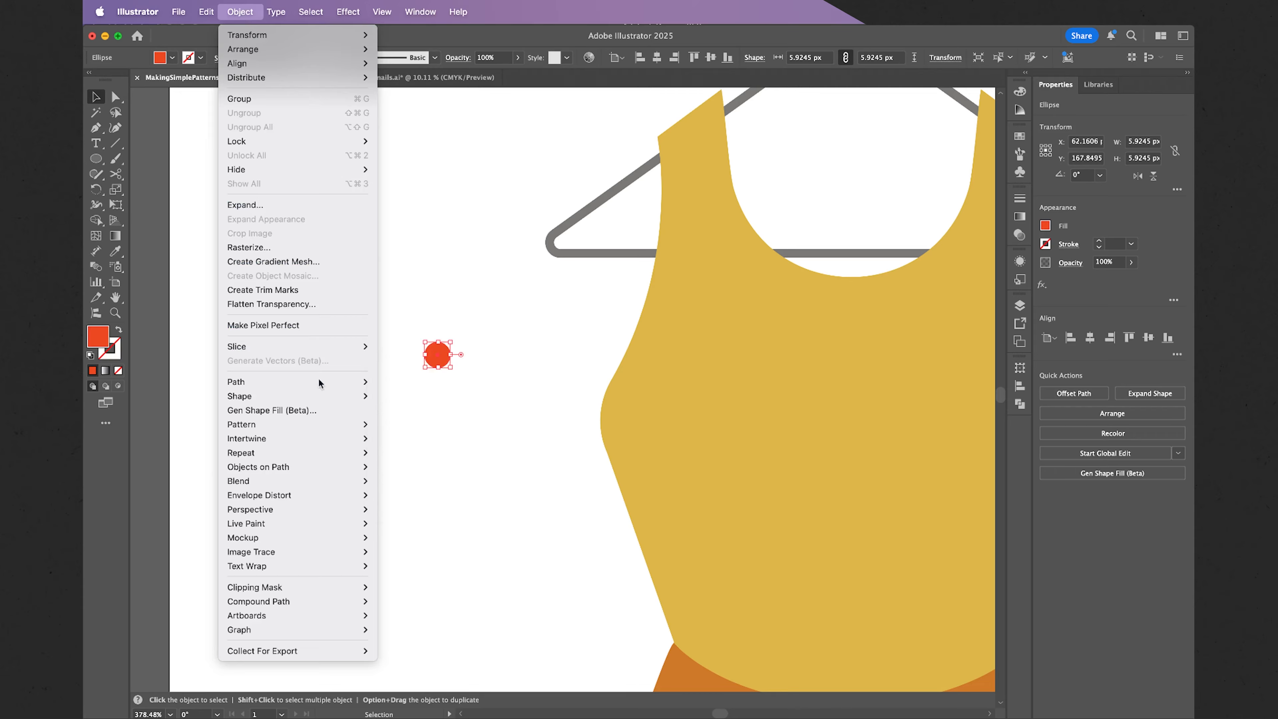
{"action": "mouse_move", "coordinate": [344, 426]}
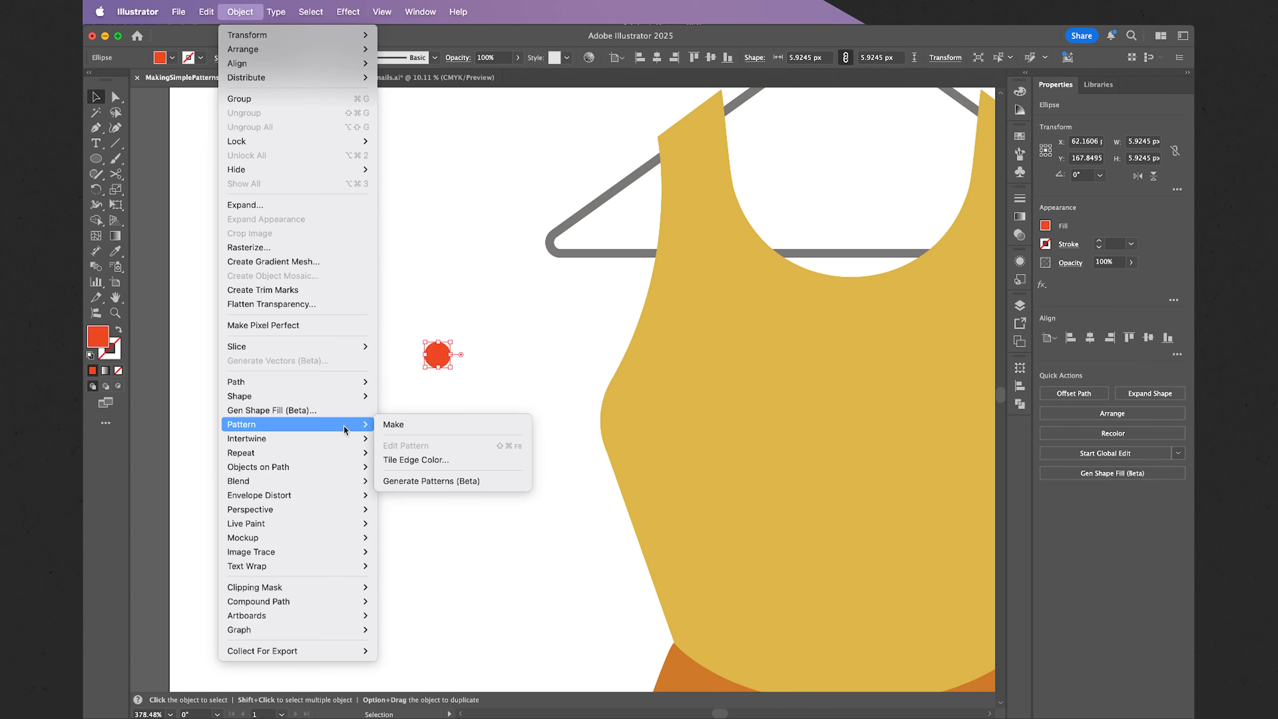
{"action": "left_click", "coordinate": [394, 424]}
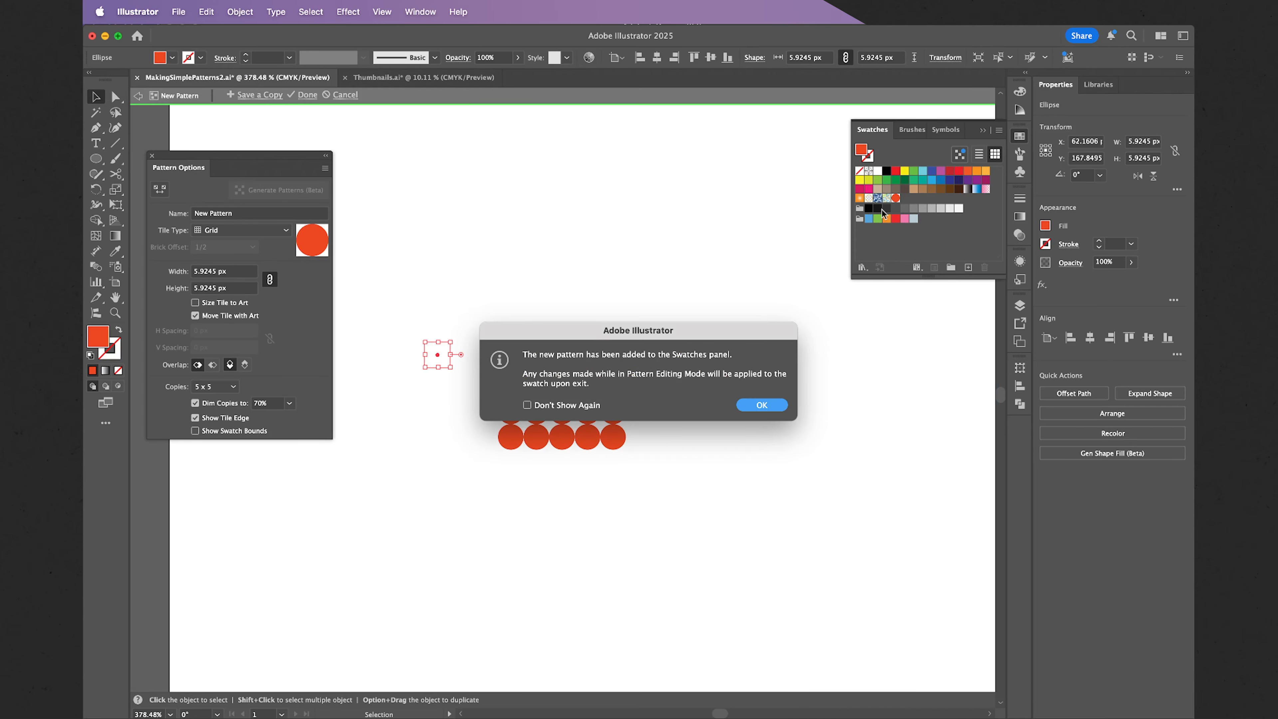
{"action": "left_click", "coordinate": [762, 406]}
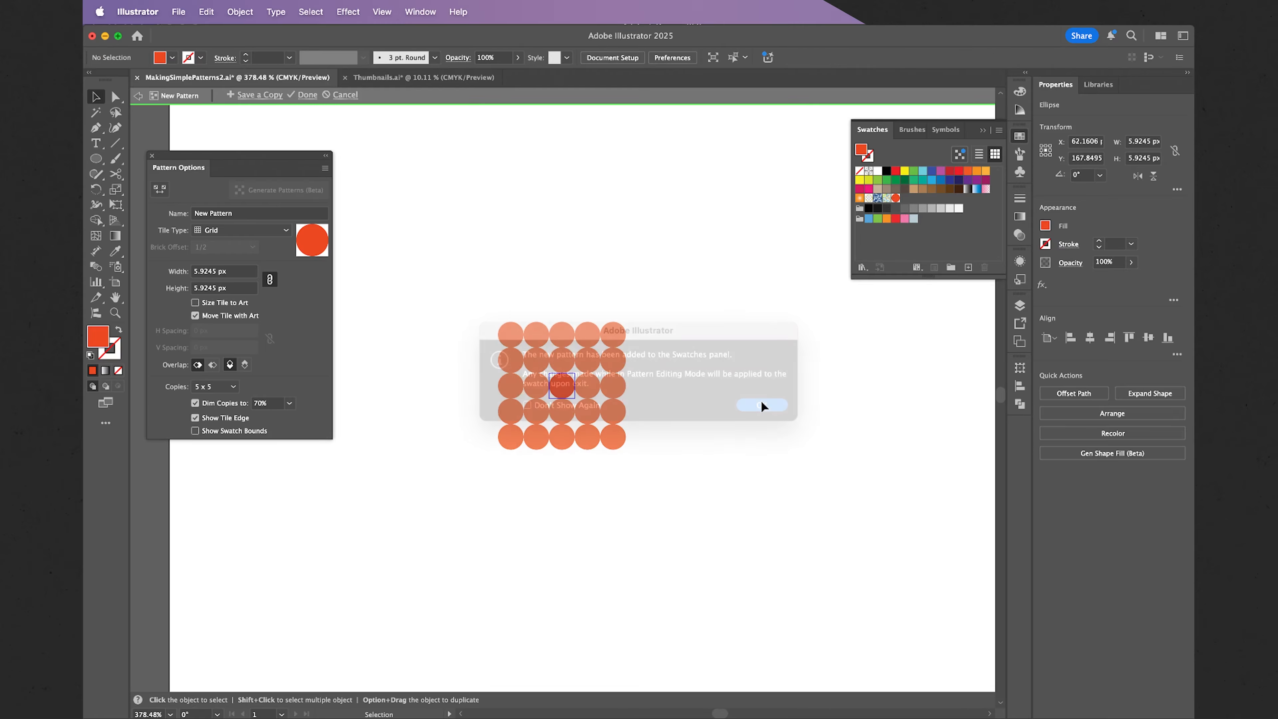
Name the pattern Polka Dot and set its tile type to Brick by Row
{"action": "left_click", "coordinate": [249, 212]}
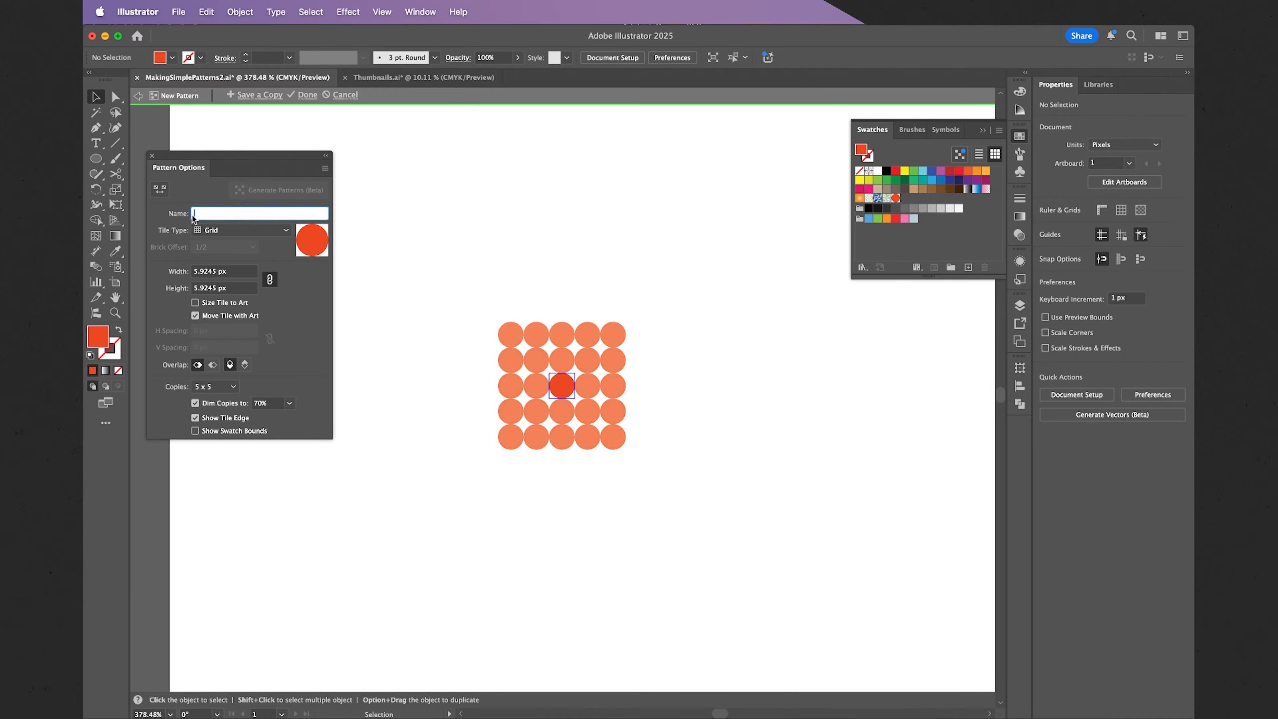
{"action": "type", "text": "Polka Dot"}
{"action": "left_click", "coordinate": [216, 230]}
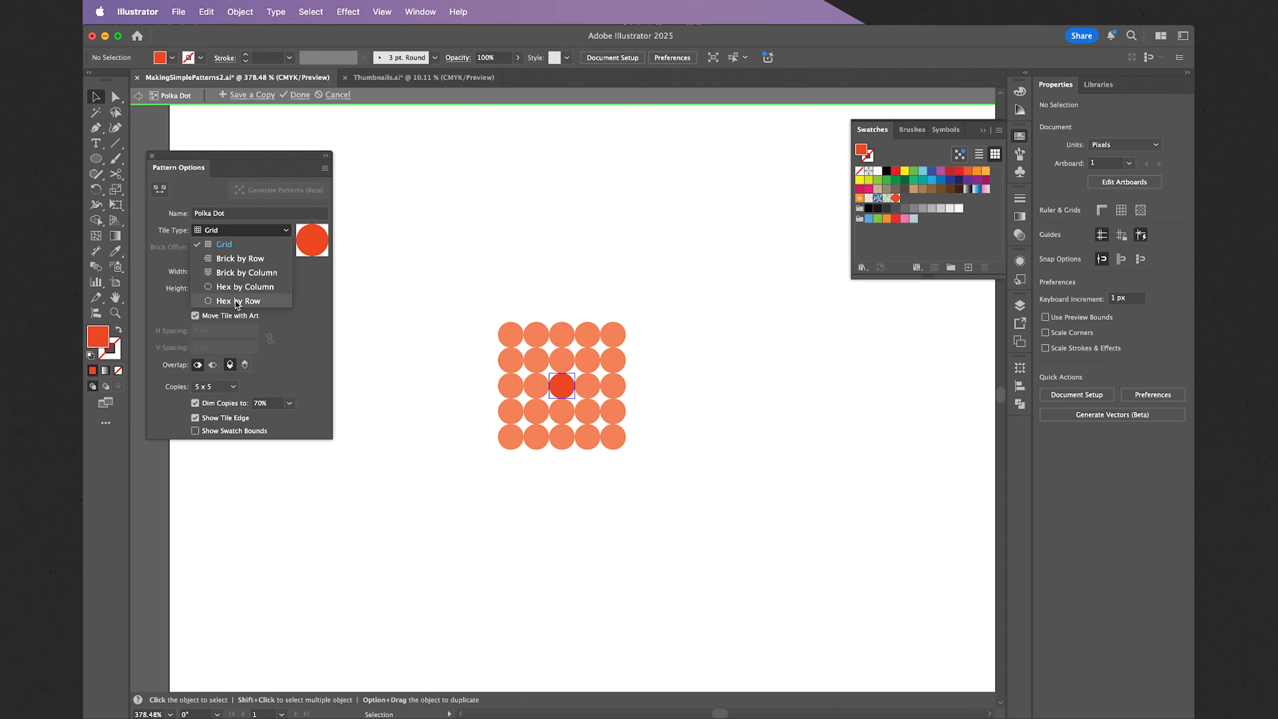
{"action": "left_click", "coordinate": [239, 259]}
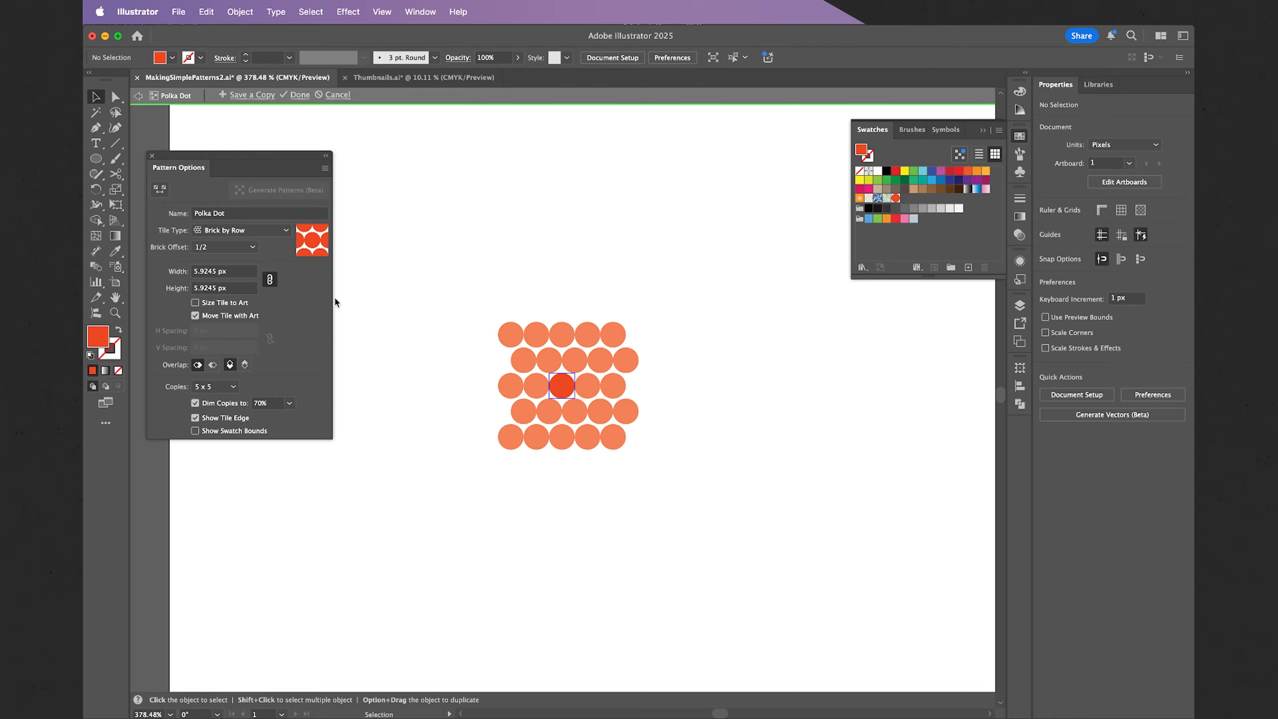
Try brick offsets of 1/3 and 2/3 for the pattern, then restore the offset to 1/2
{"action": "left_click", "coordinate": [235, 253]}
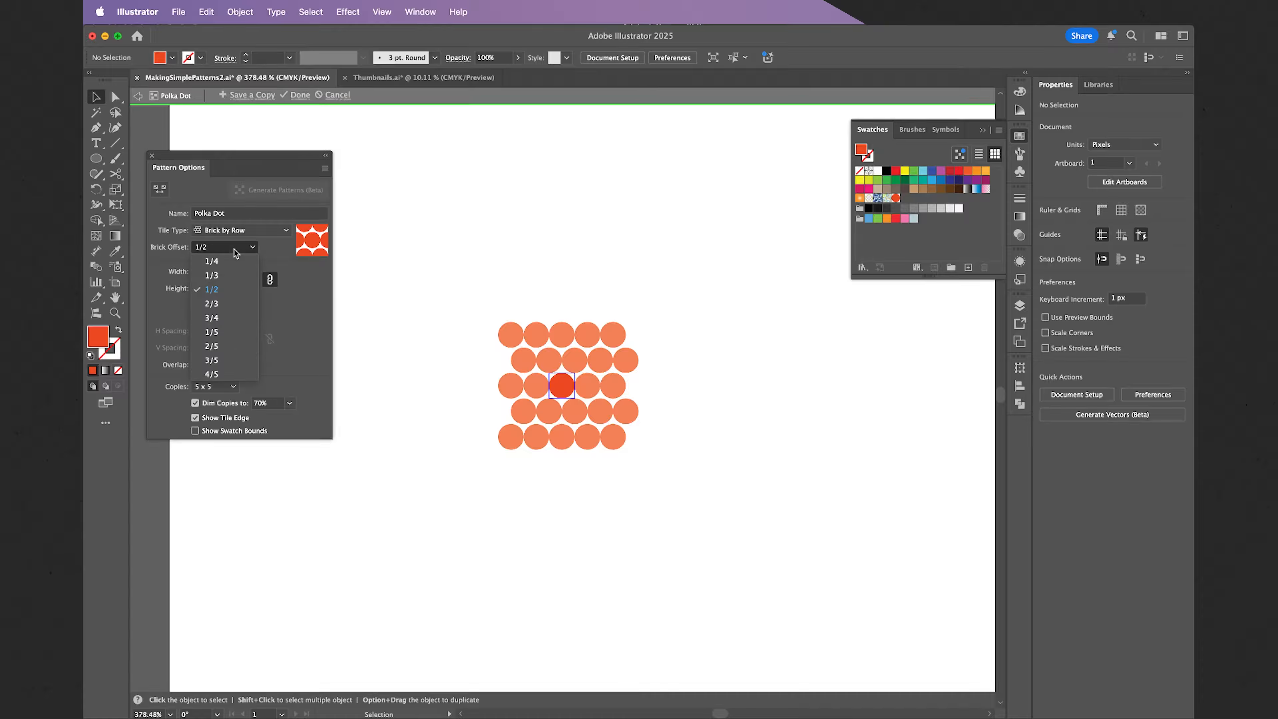
{"action": "left_click", "coordinate": [228, 275]}
{"action": "left_click", "coordinate": [236, 252]}
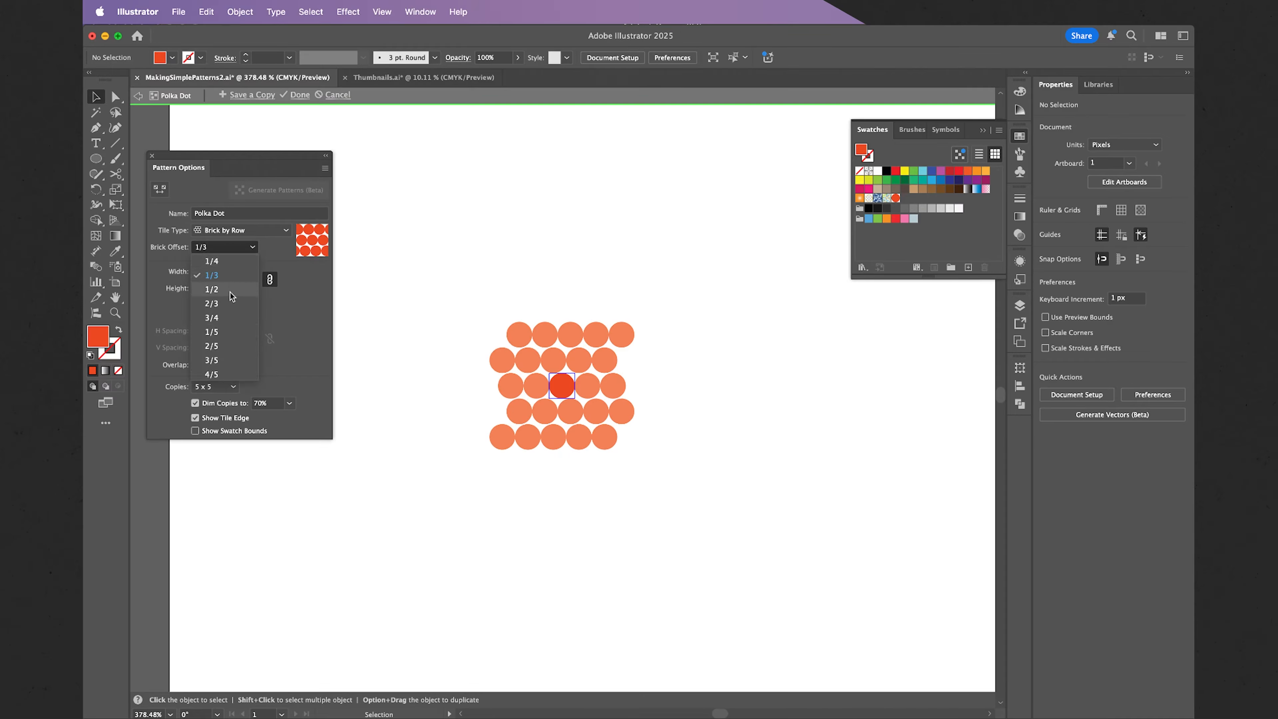
{"action": "left_click", "coordinate": [229, 304]}
{"action": "left_click", "coordinate": [238, 248]}
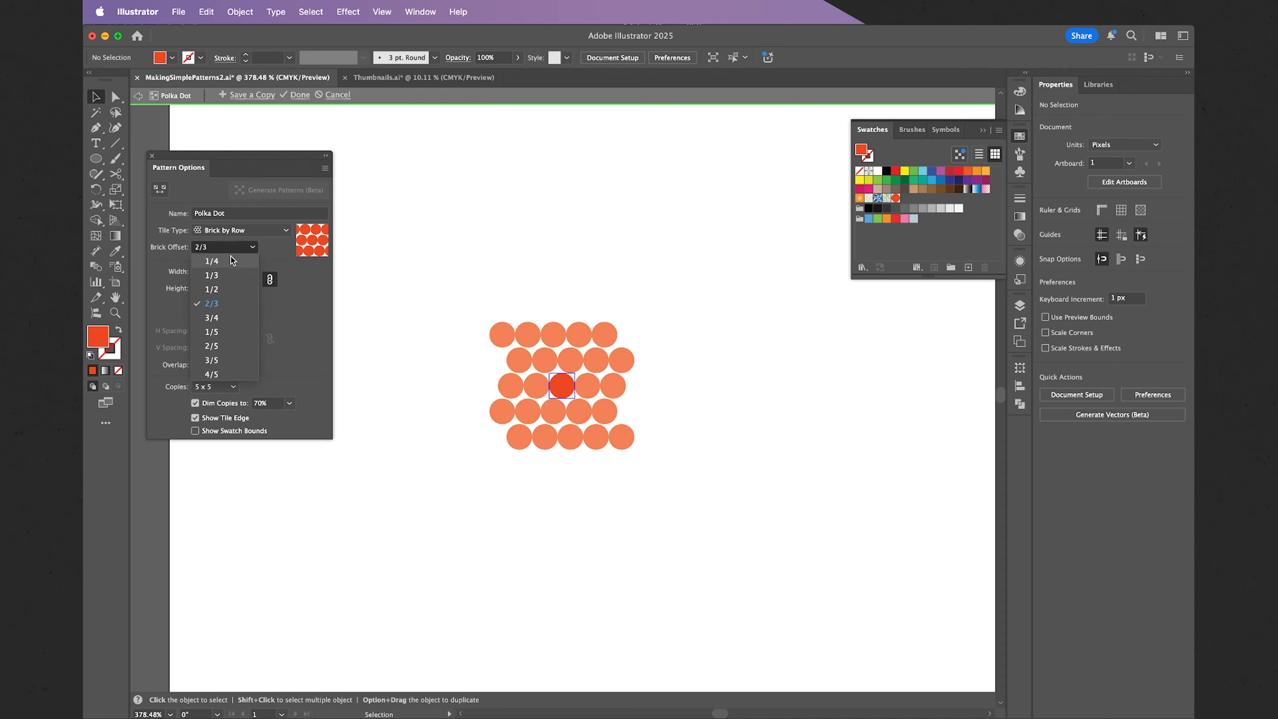
{"action": "left_click", "coordinate": [231, 287]}
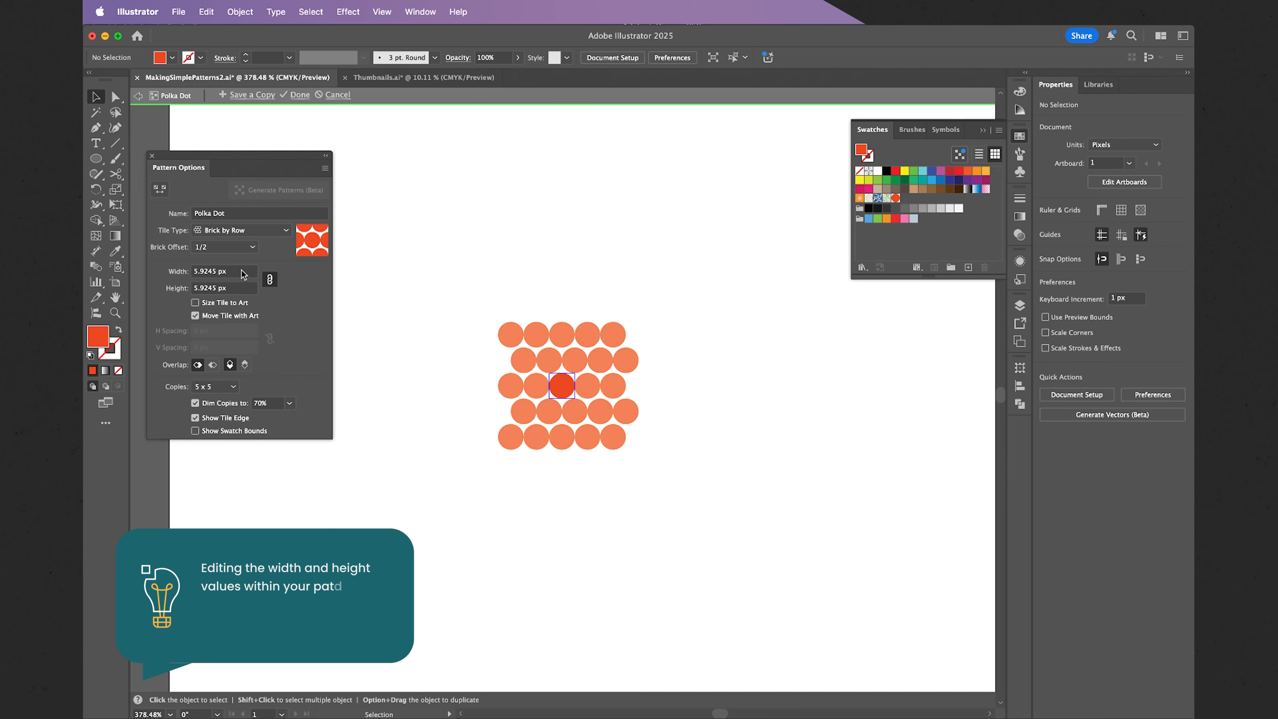
Unlink the pattern tile's proportions, set its width and height to 8 px each, and finish pattern editing
{"action": "left_click", "coordinate": [270, 280]}
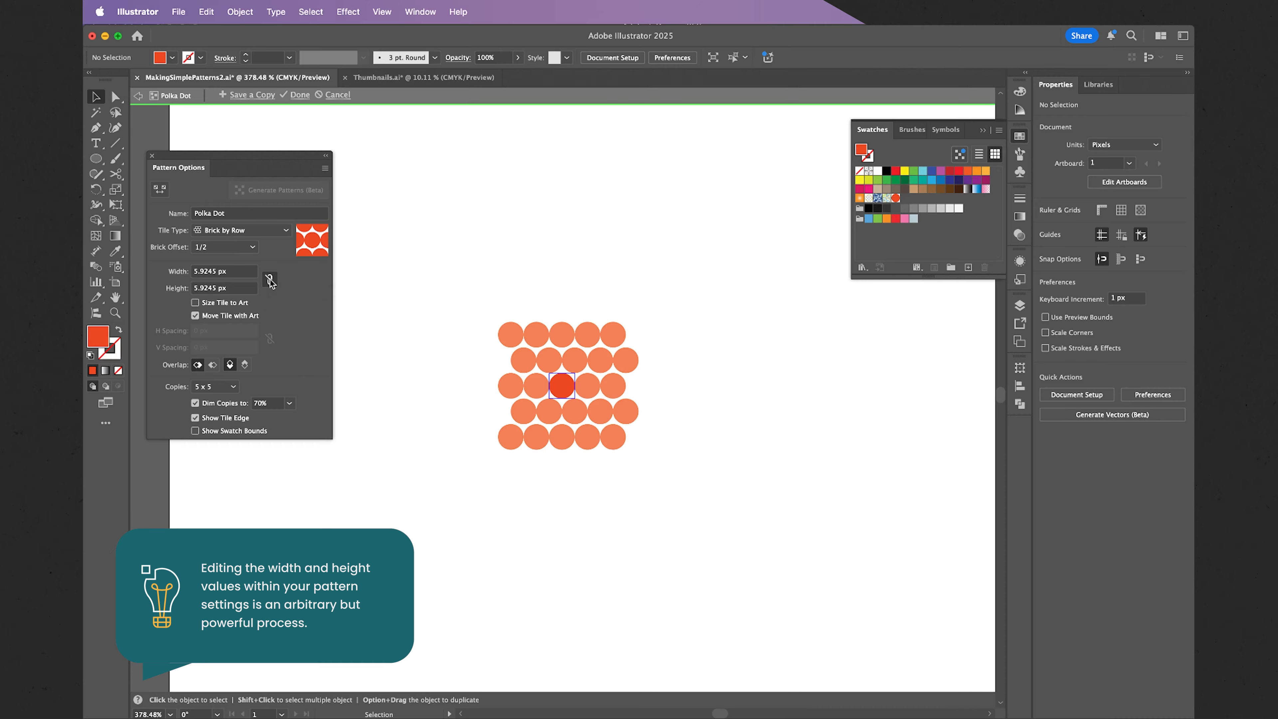
{"action": "left_click", "coordinate": [238, 270]}
{"action": "left_click_drag", "start_coordinate": [238, 271], "coordinate": [189, 272]}
{"action": "type", "text": "8"}
{"action": "key", "text": "Return"}
{"action": "left_click", "coordinate": [237, 288]}
{"action": "left_click_drag", "start_coordinate": [237, 287], "coordinate": [191, 288]}
{"action": "type", "text": "8"}
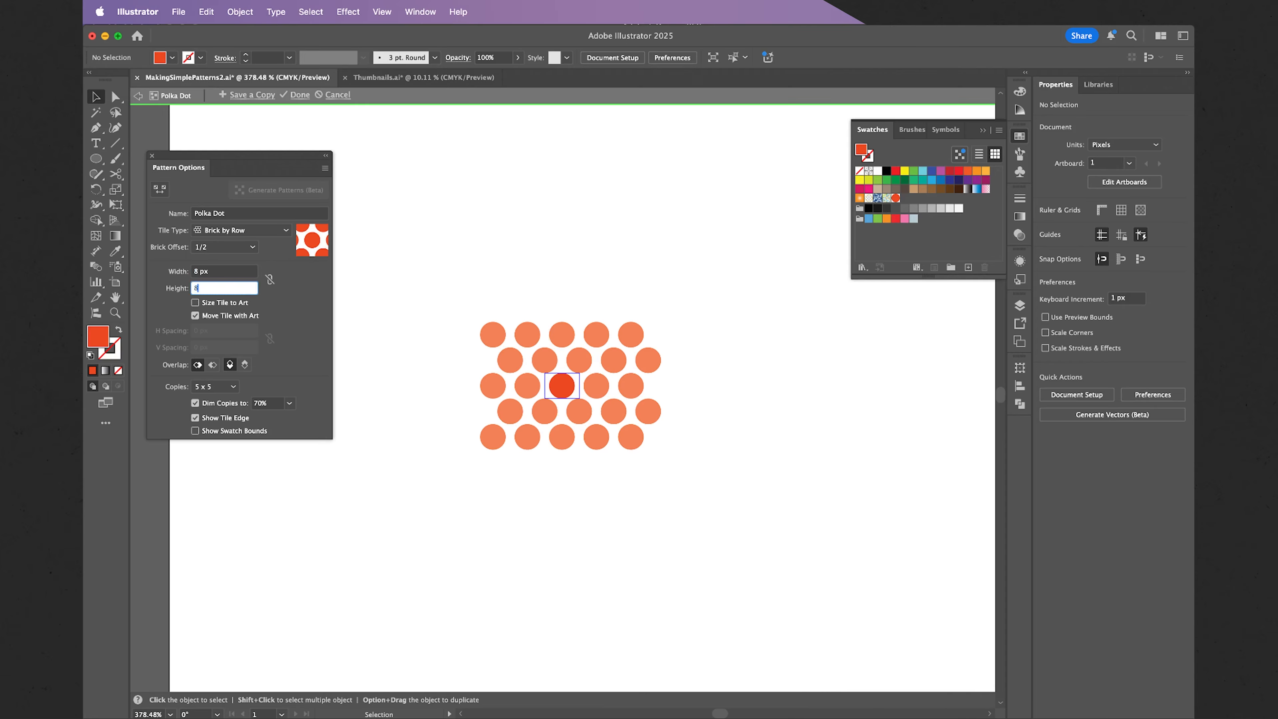
{"action": "left_click", "coordinate": [222, 270]}
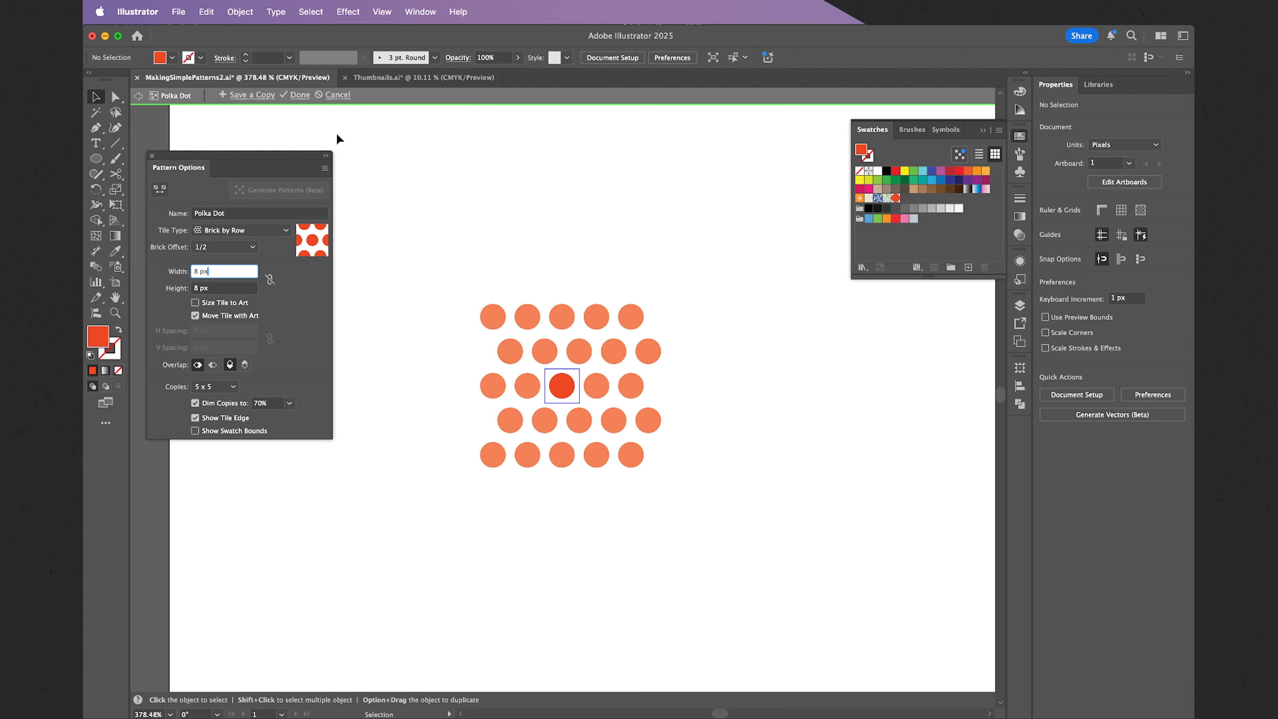
{"action": "left_click", "coordinate": [300, 95]}
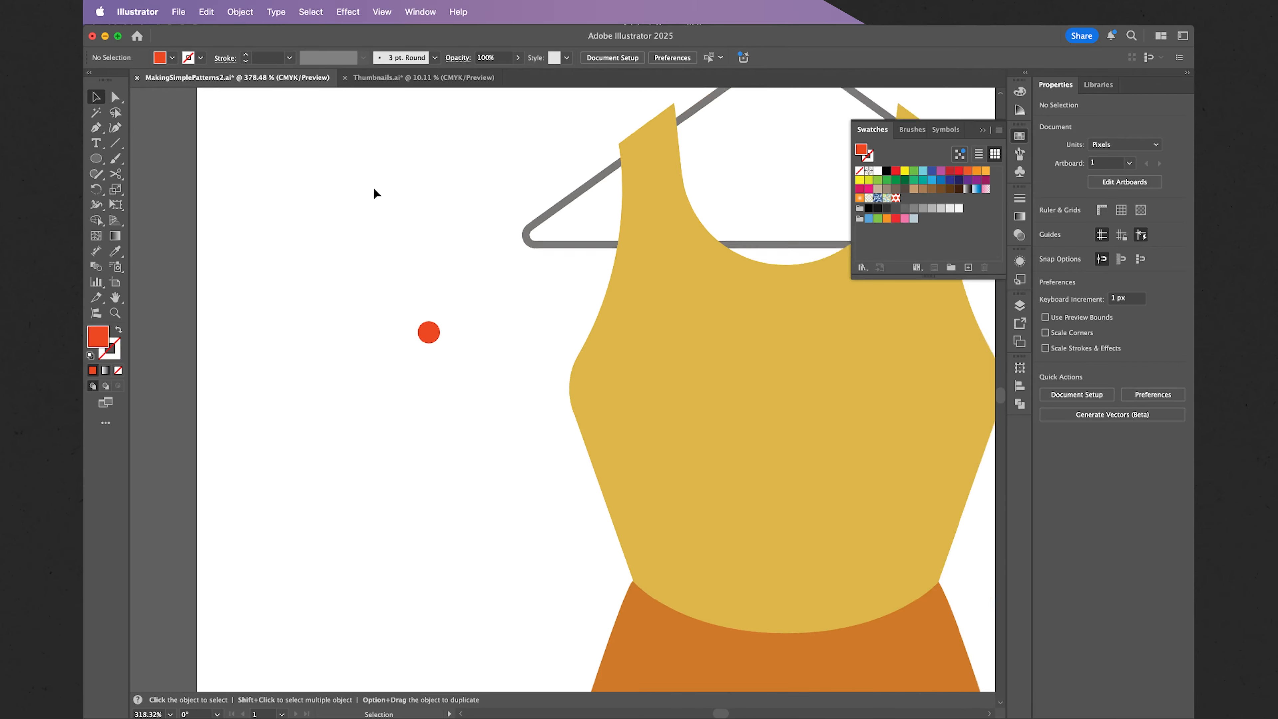
Copy the yellow dress top, paste the duplicate in place, and fill it with the Polka Dot pattern swatch
{"action": "scroll", "coordinate": [350, 190], "scroll_direction": "right", "scroll_amount": 8}
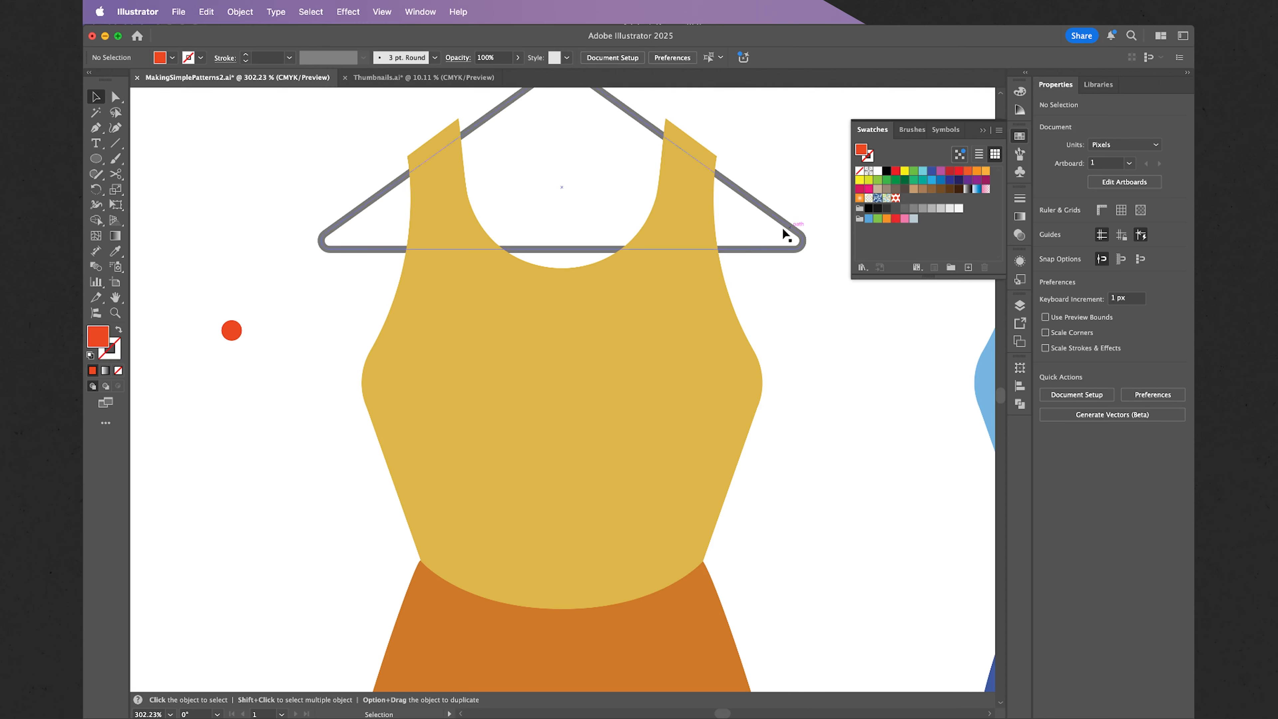
{"action": "left_click", "coordinate": [646, 316]}
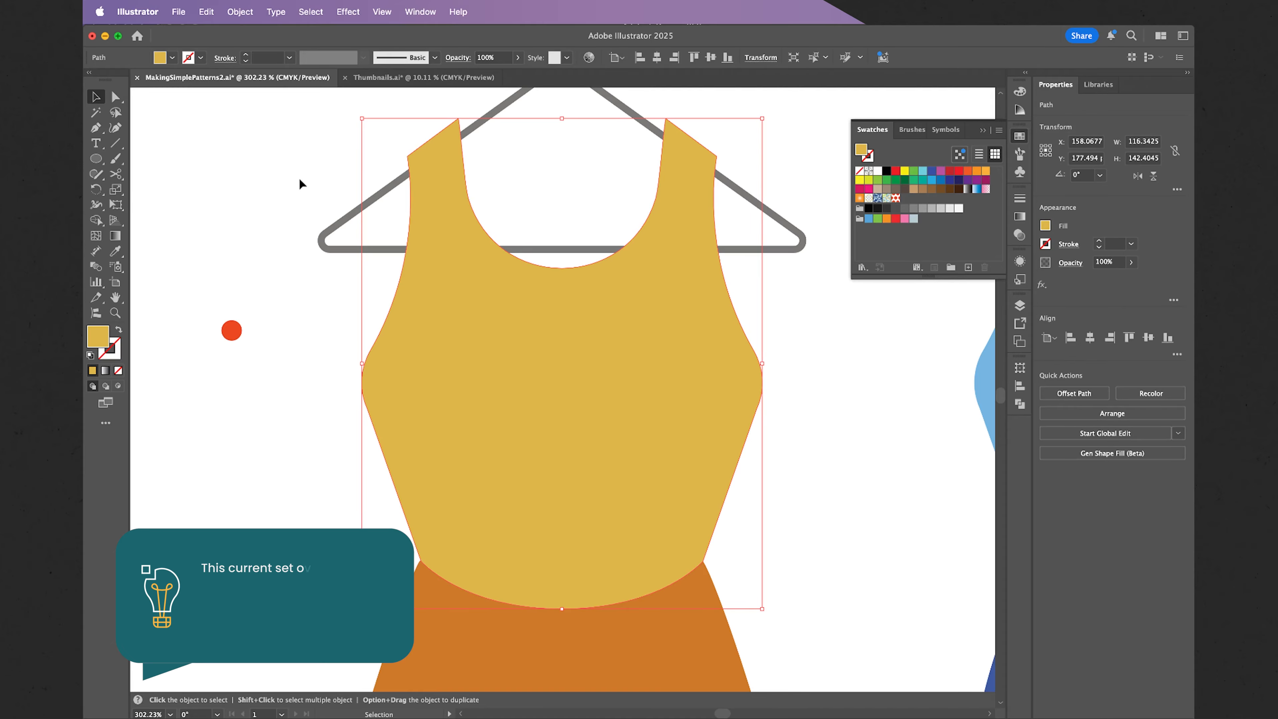
{"action": "left_click", "coordinate": [205, 10]}
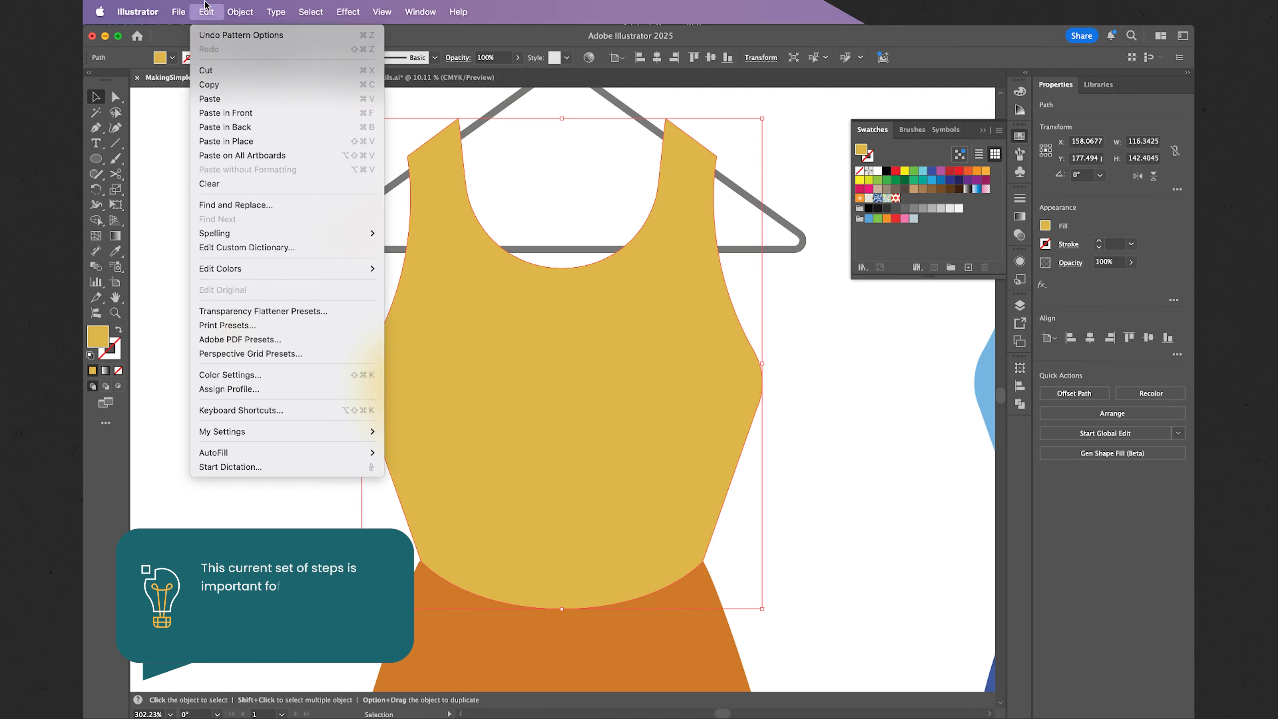
{"action": "left_click", "coordinate": [223, 86]}
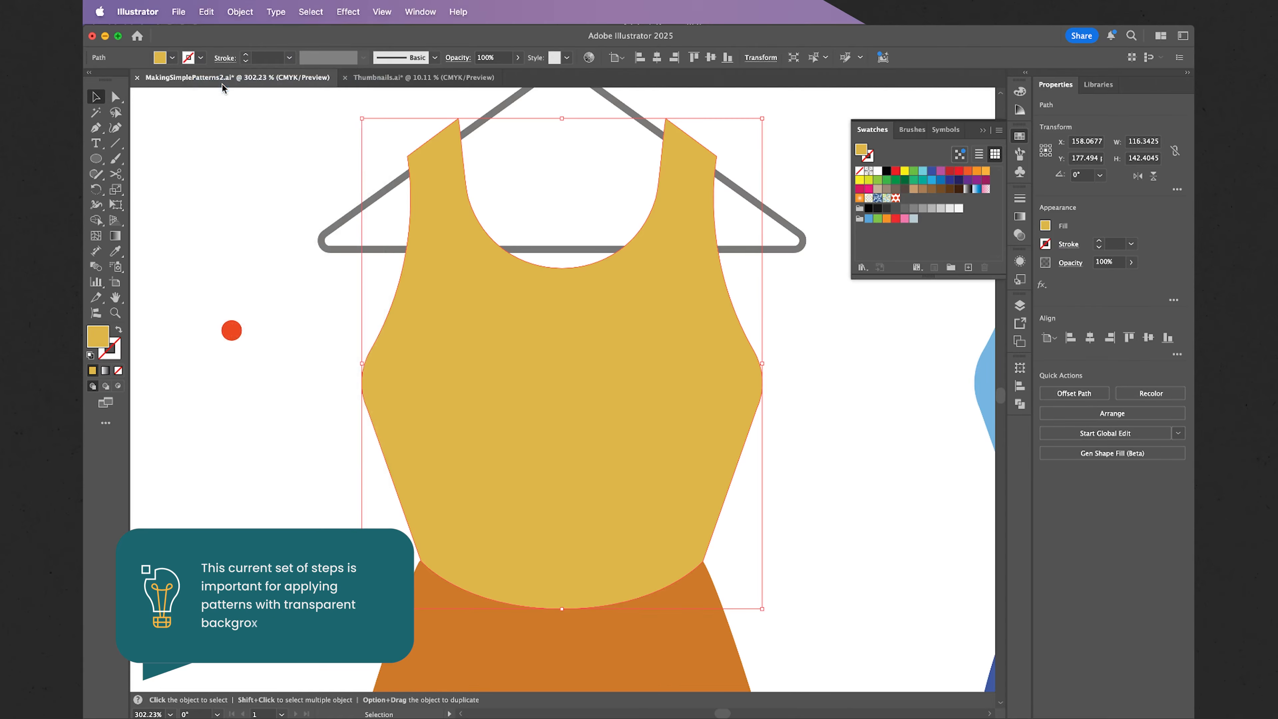
{"action": "left_click", "coordinate": [206, 11]}
{"action": "left_click", "coordinate": [226, 141]}
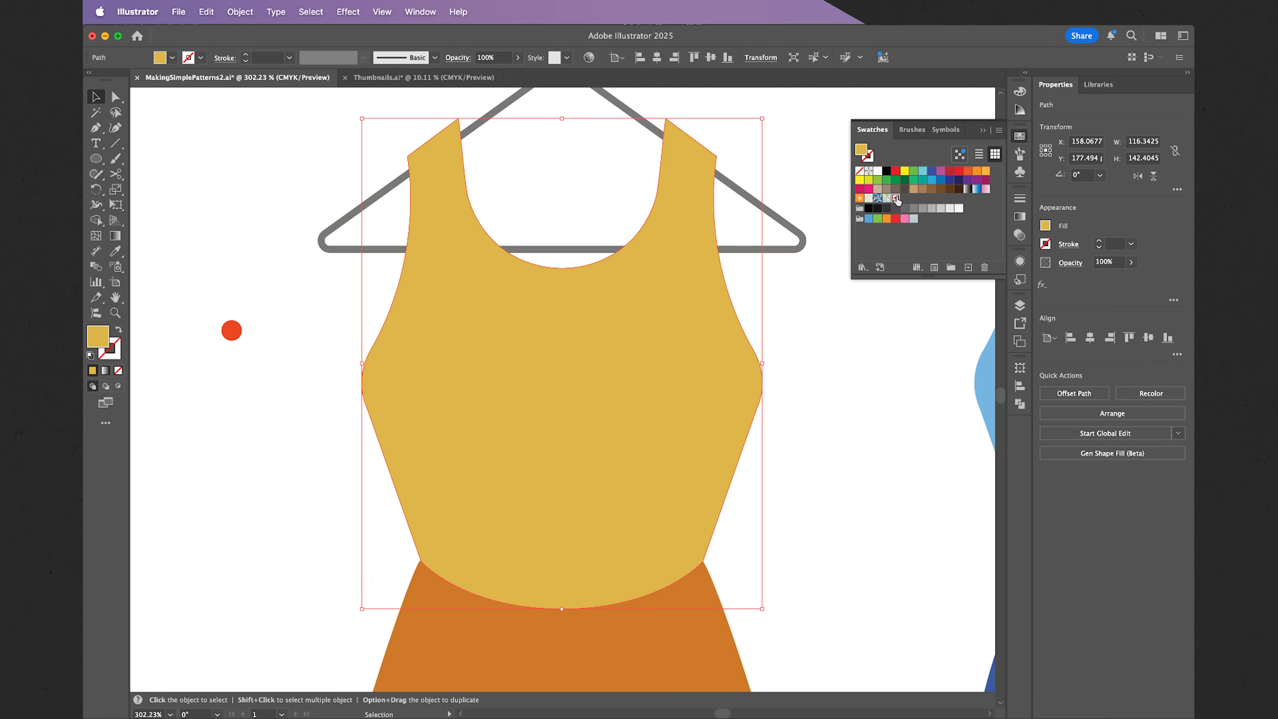
{"action": "left_click", "coordinate": [895, 197]}
{"action": "left_click", "coordinate": [845, 324]}
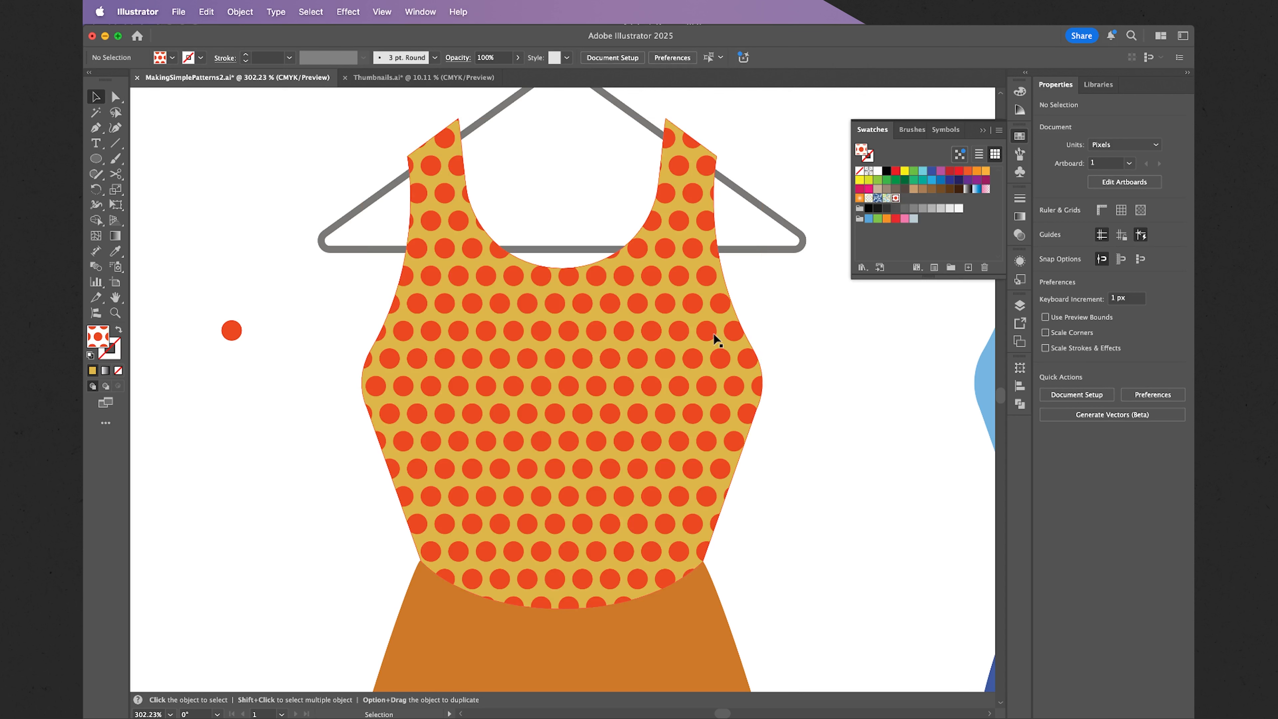
Open the Polka Dot pattern of the dotted dress top for editing
{"action": "scroll", "coordinate": [773, 329], "scroll_direction": "down", "scroll_amount": 5}
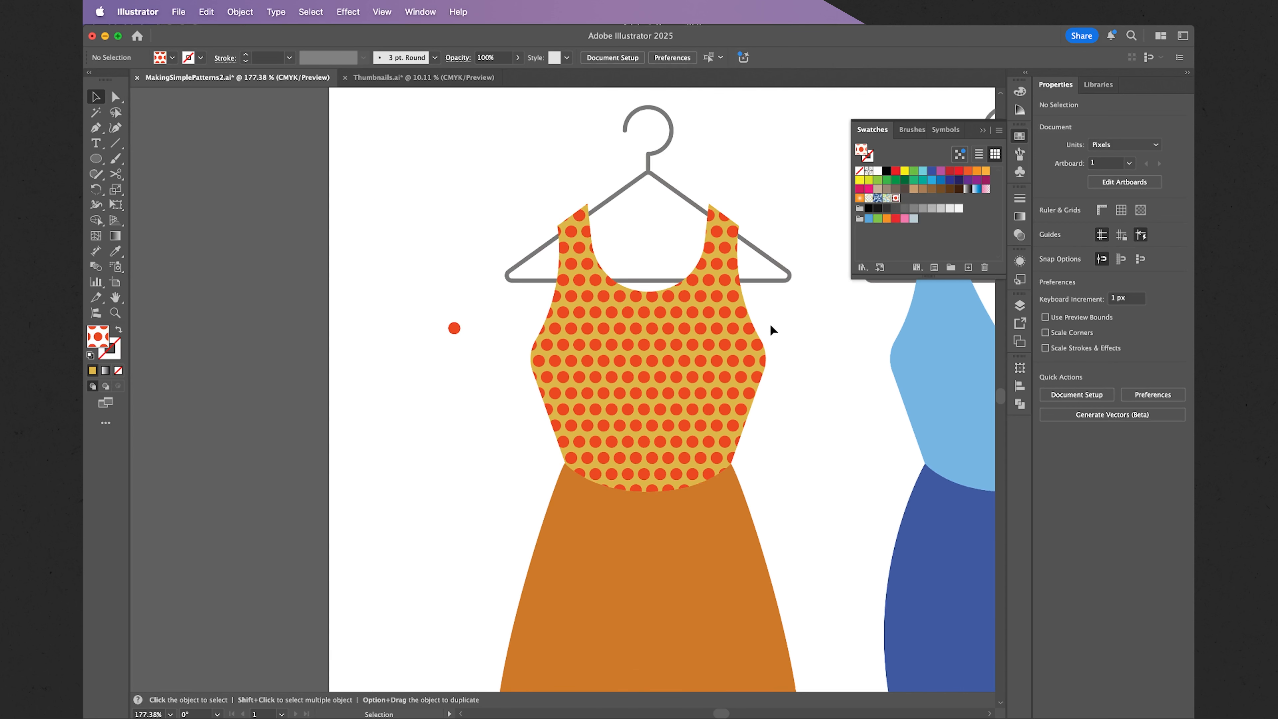
{"action": "scroll", "coordinate": [774, 330], "scroll_direction": "up", "scroll_amount": 1}
{"action": "scroll", "coordinate": [773, 330], "scroll_direction": "right", "scroll_amount": 1}
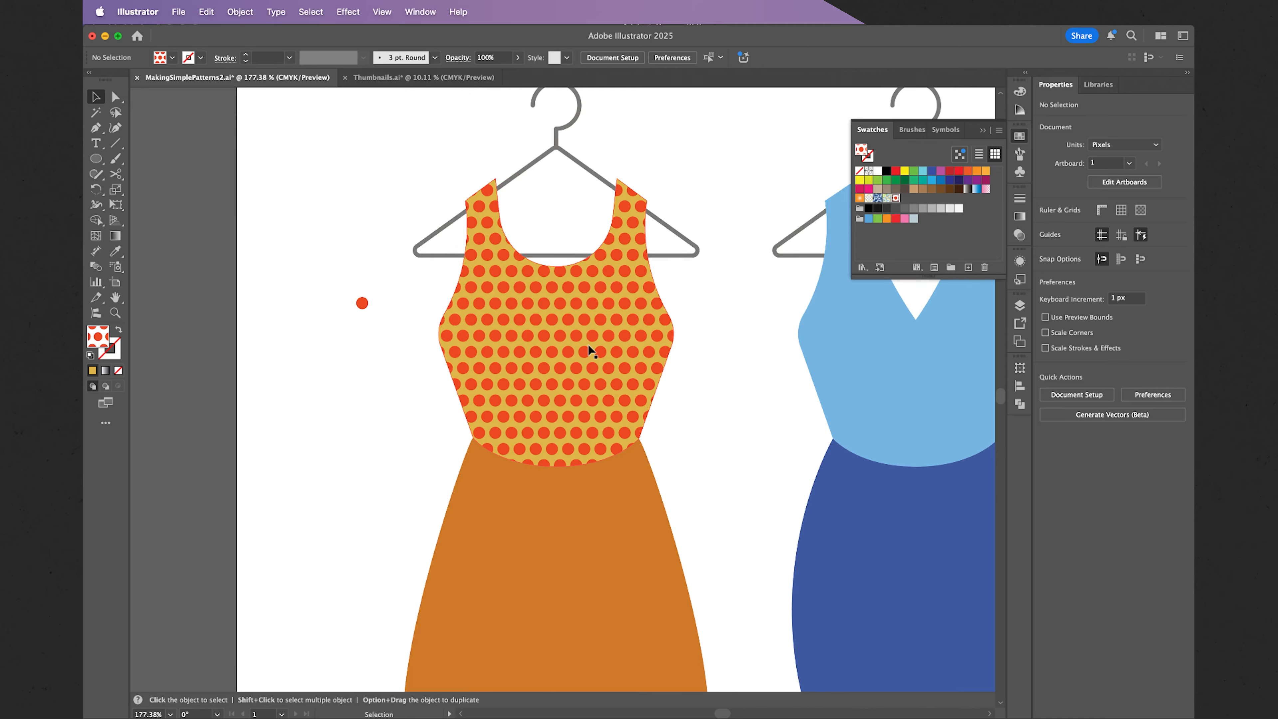
{"action": "left_click", "coordinate": [492, 302]}
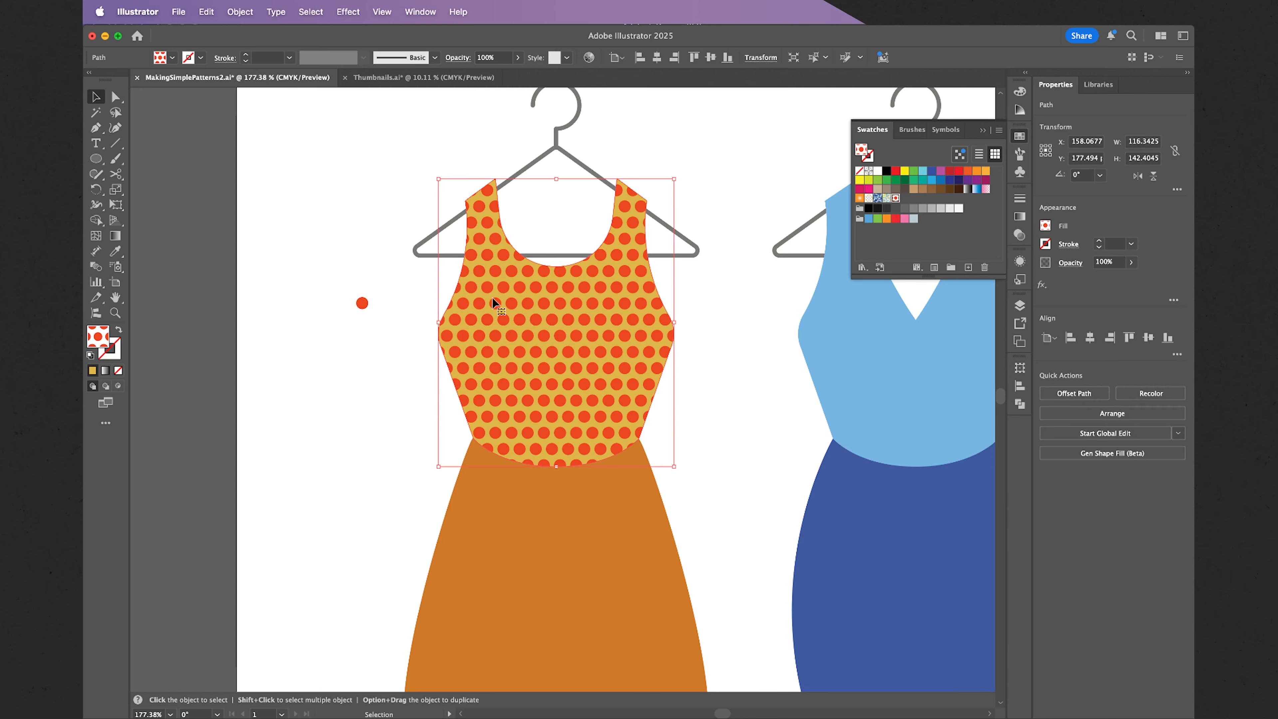
{"action": "left_click", "coordinate": [241, 13]}
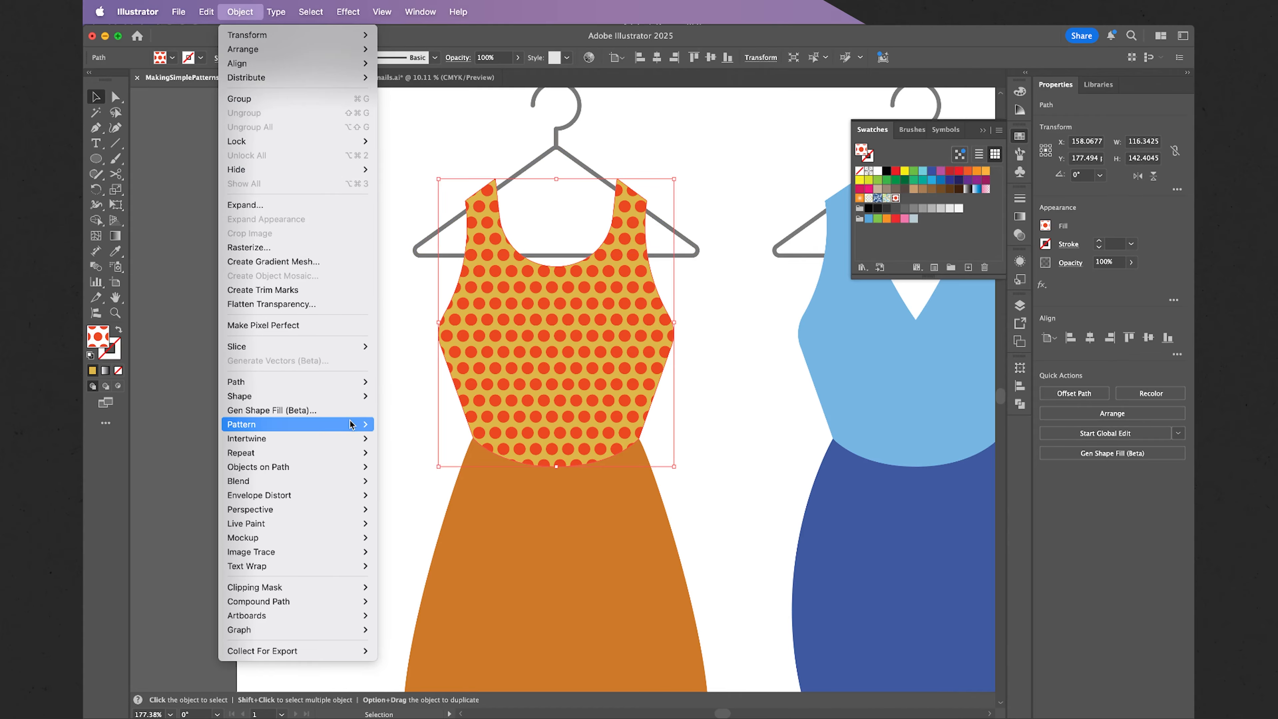
{"action": "mouse_move", "coordinate": [352, 424]}
{"action": "left_click", "coordinate": [397, 446]}
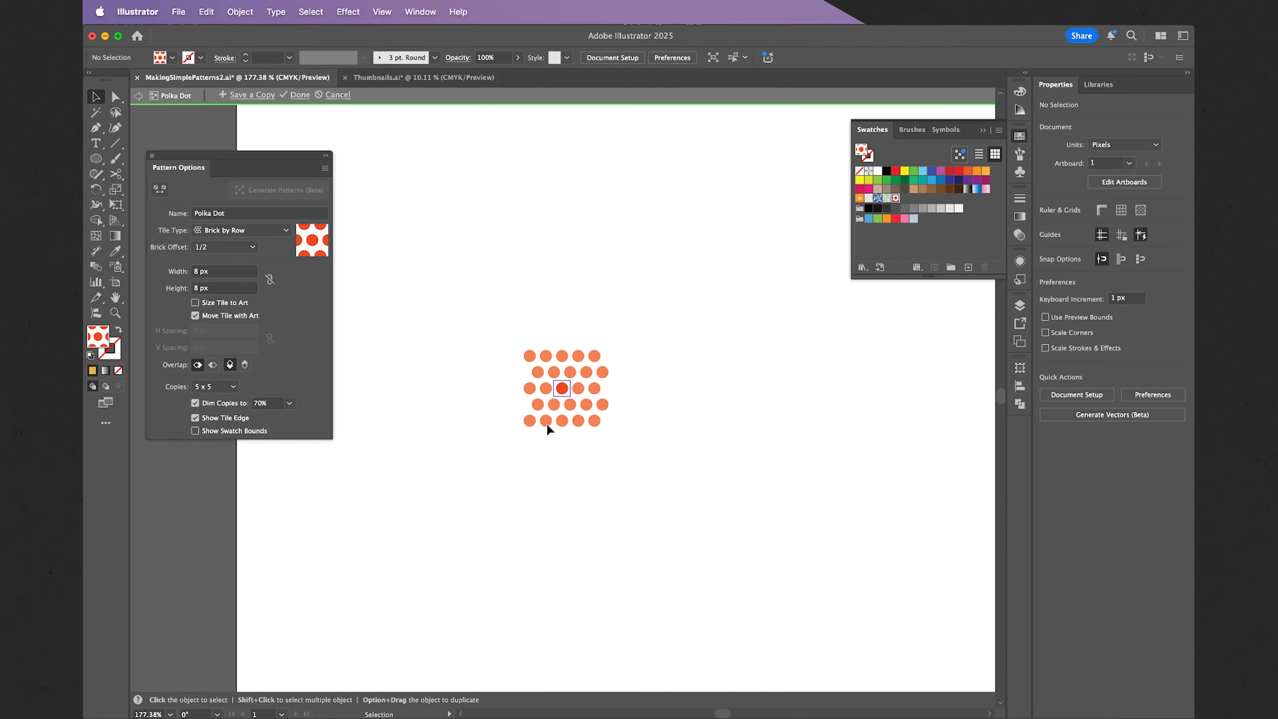
Scale down the dot in the Polka Dot pattern tile to about 3 px in diameter
{"action": "scroll", "coordinate": [569, 391], "scroll_direction": "up", "scroll_amount": 5}
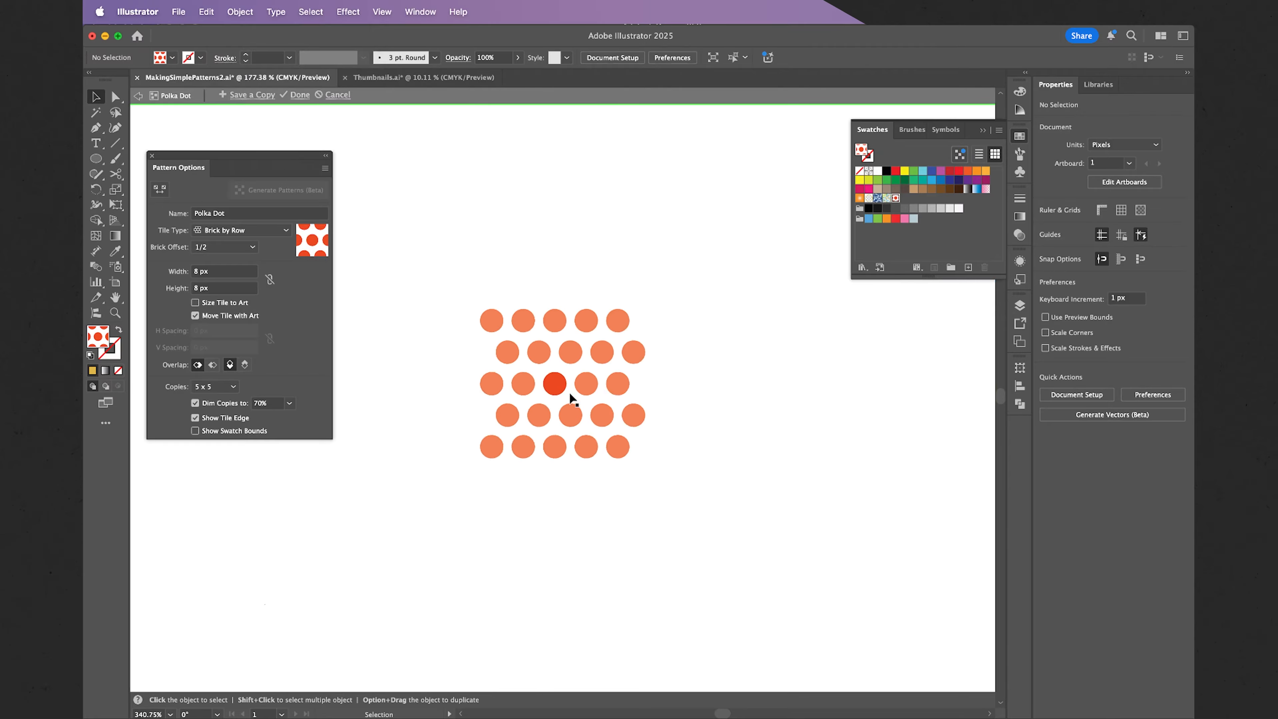
{"action": "left_click", "coordinate": [554, 387]}
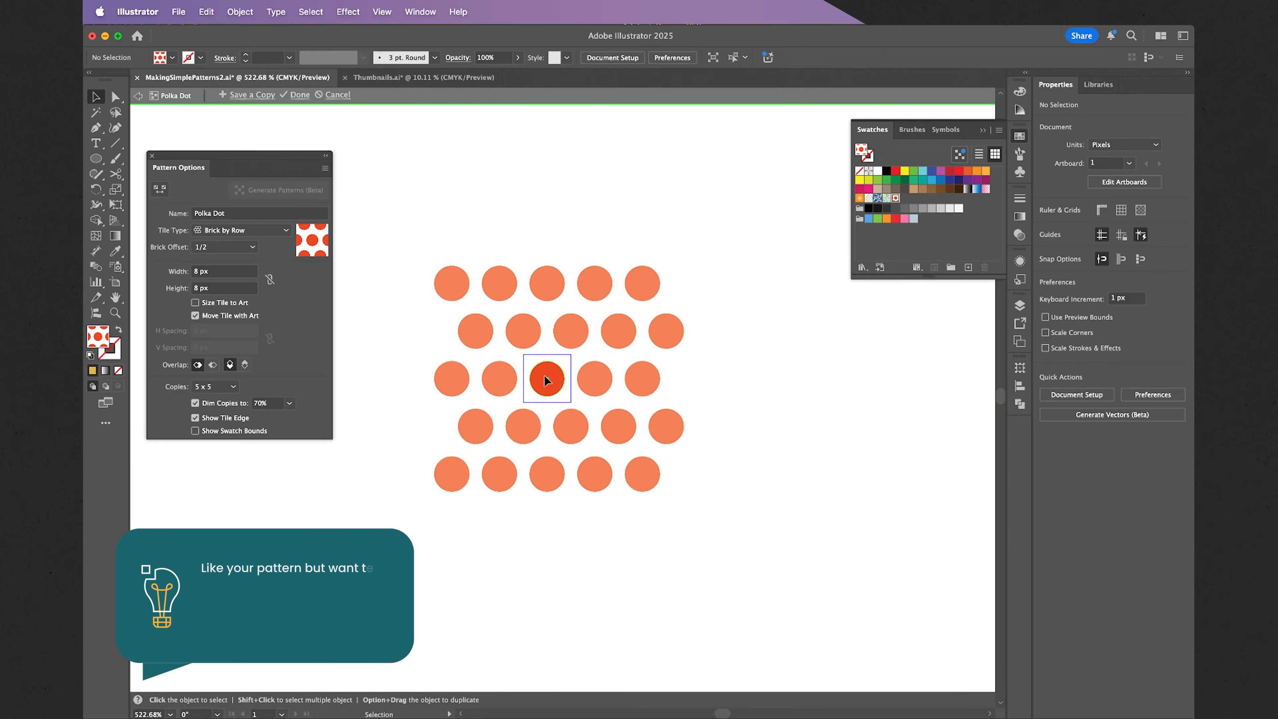
{"action": "left_click_drag", "start_coordinate": [562, 362], "coordinate": [557, 363]}
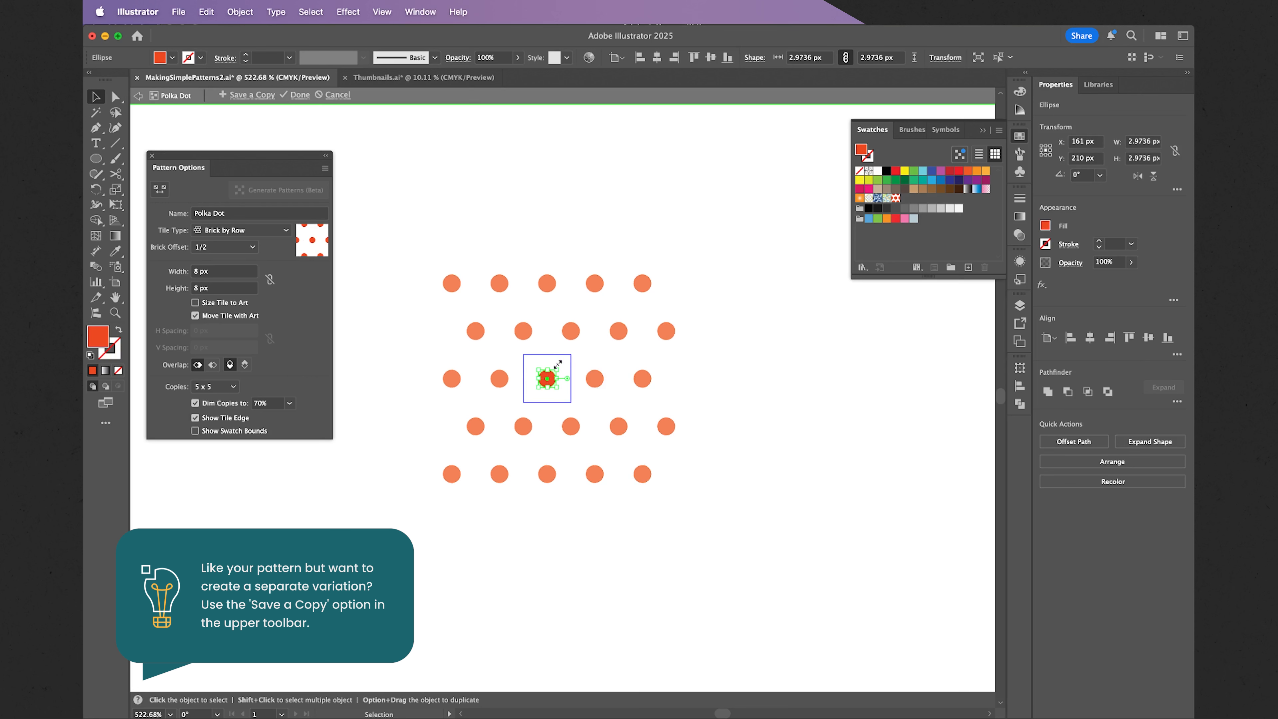
Recolor the dot's fill to the lighter orange F98653 and finish editing the pattern
{"action": "double_click", "coordinate": [99, 339]}
{"action": "type", "text": "F96A53"}
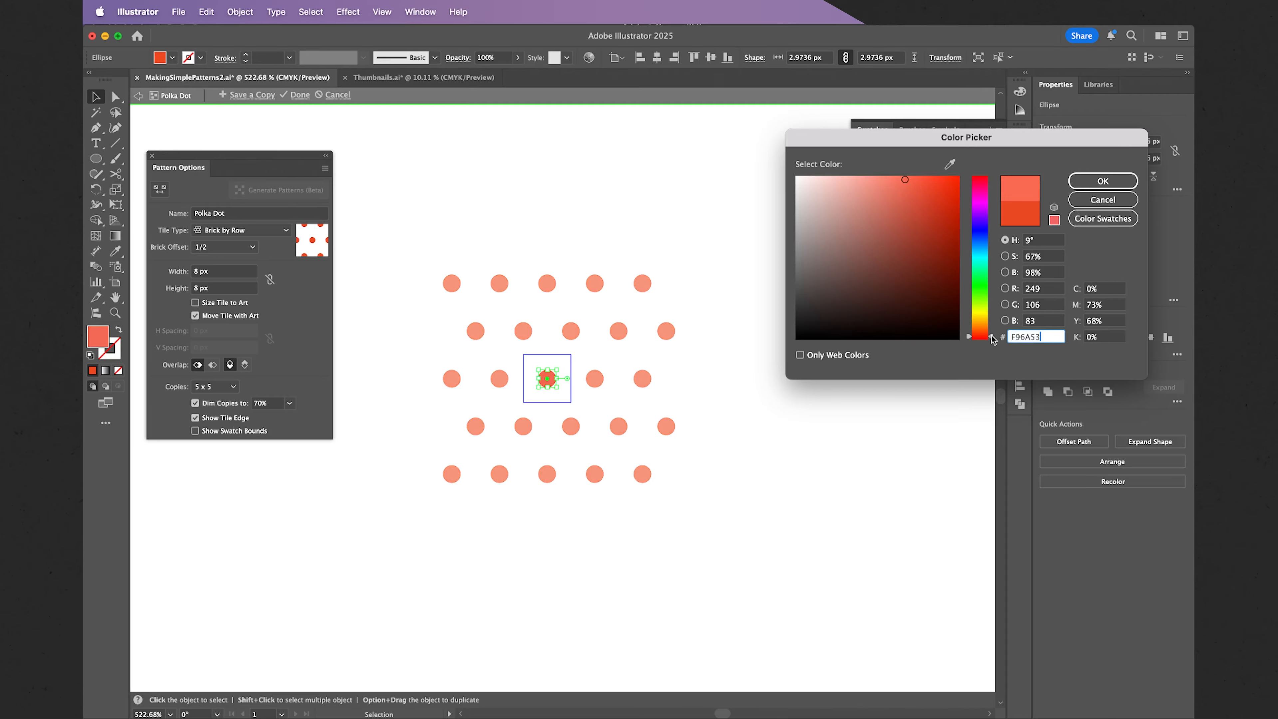
{"action": "left_click_drag", "start_coordinate": [990, 336], "coordinate": [990, 331]}
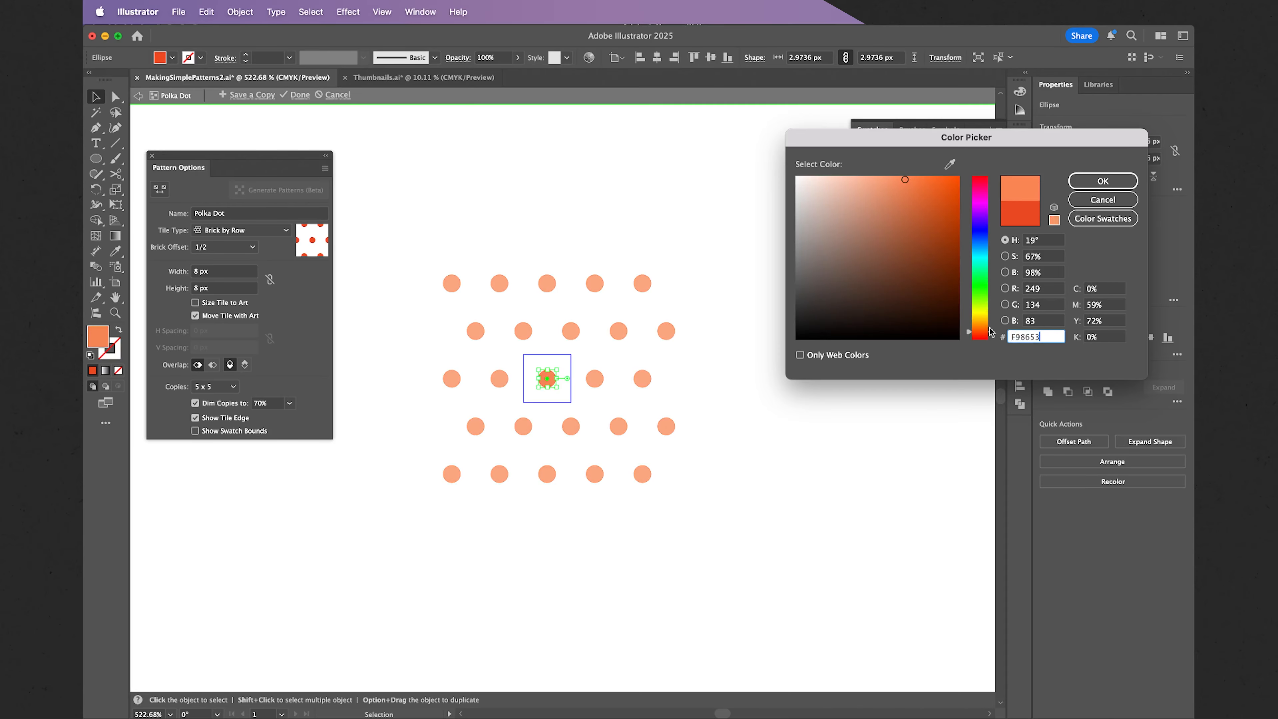
{"action": "left_click", "coordinate": [1081, 184]}
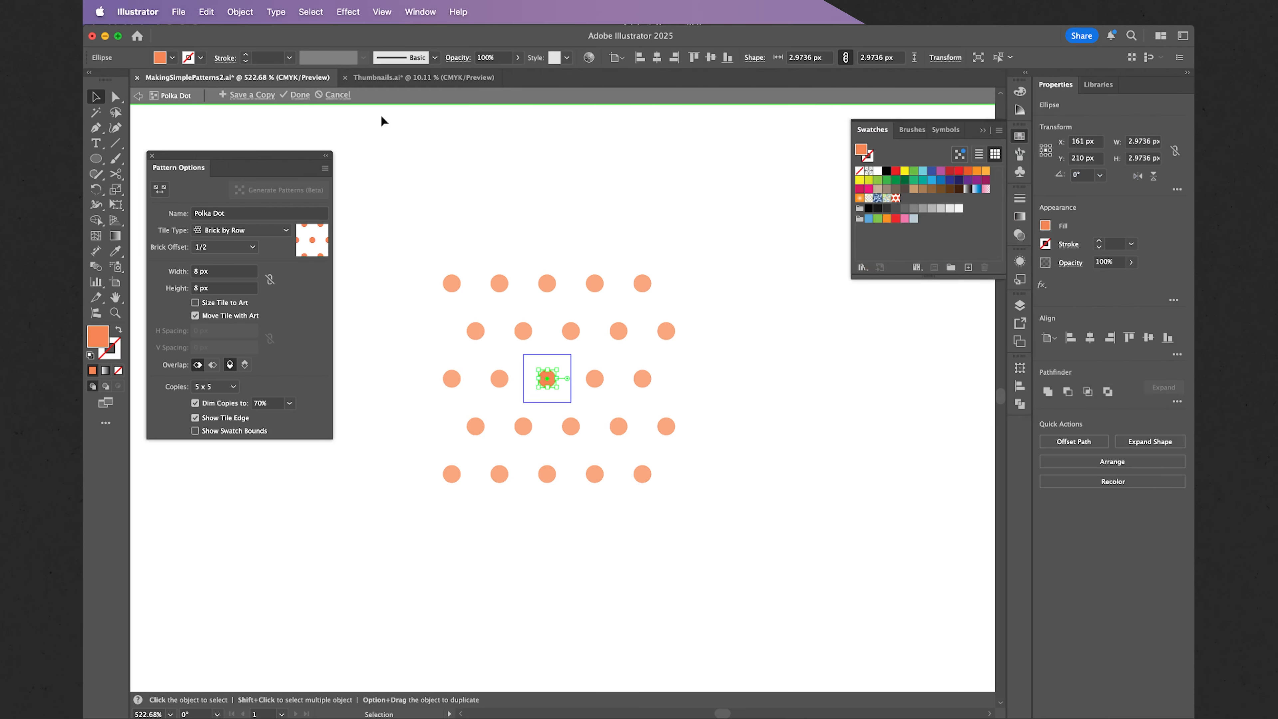
{"action": "left_click", "coordinate": [300, 95]}
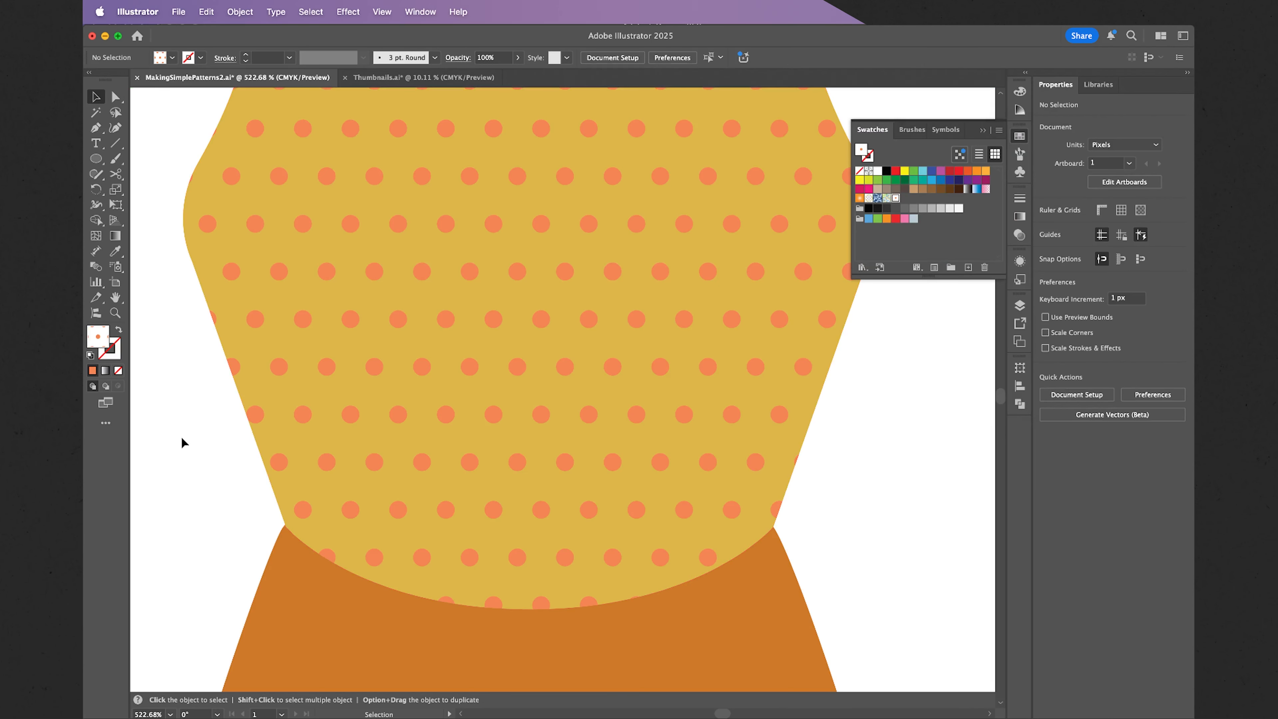
Draw a short 45-degree diagonal line, about 5.8 px wide and high, on the blank area beside the orange skirt
{"action": "scroll", "coordinate": [182, 439], "scroll_direction": "down", "scroll_amount": 10}
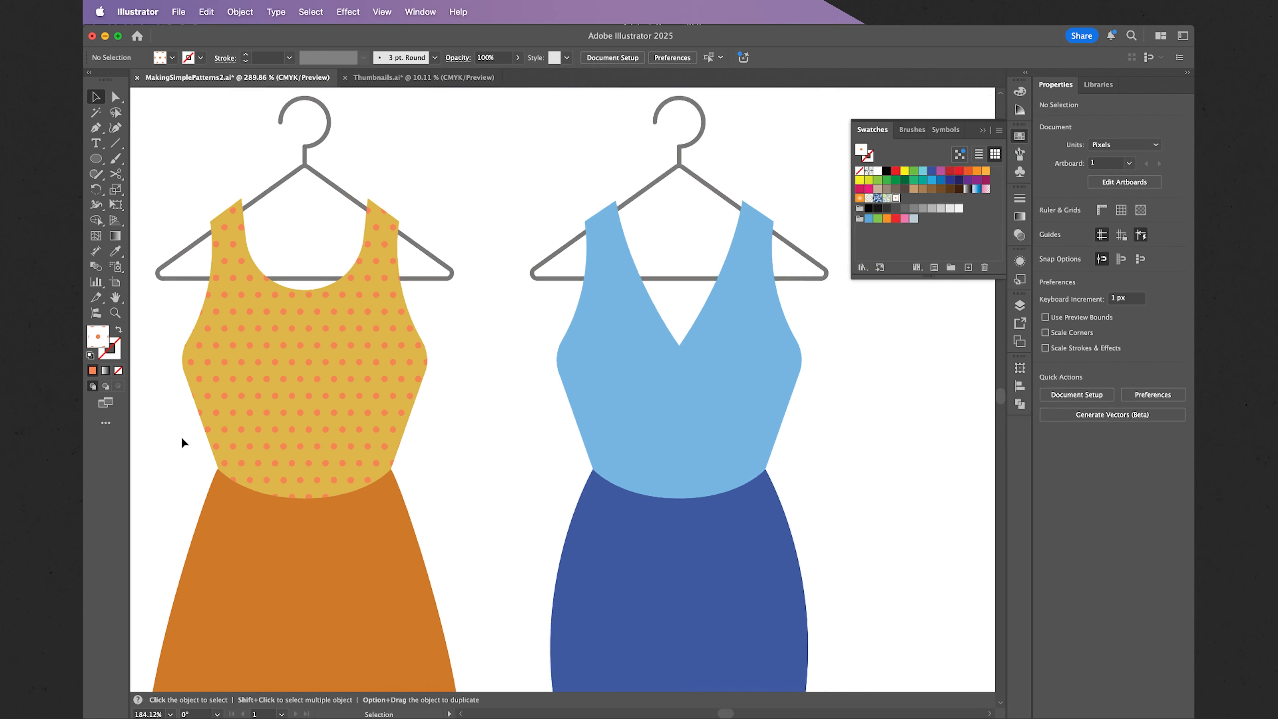
{"action": "scroll", "coordinate": [182, 442], "scroll_direction": "down", "scroll_amount": 5}
{"action": "scroll", "coordinate": [182, 442], "scroll_direction": "left", "scroll_amount": 5}
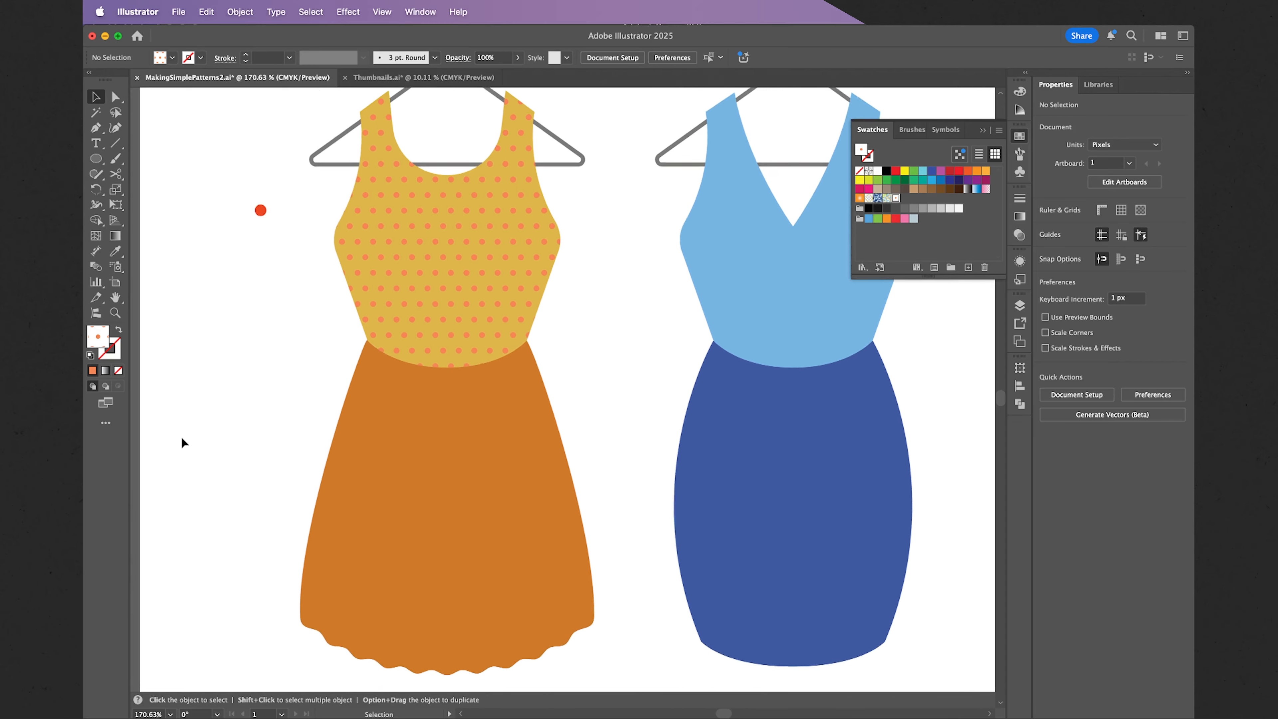
{"action": "scroll", "coordinate": [182, 442], "scroll_direction": "down", "scroll_amount": 3}
{"action": "scroll", "coordinate": [182, 442], "scroll_direction": "left", "scroll_amount": 3}
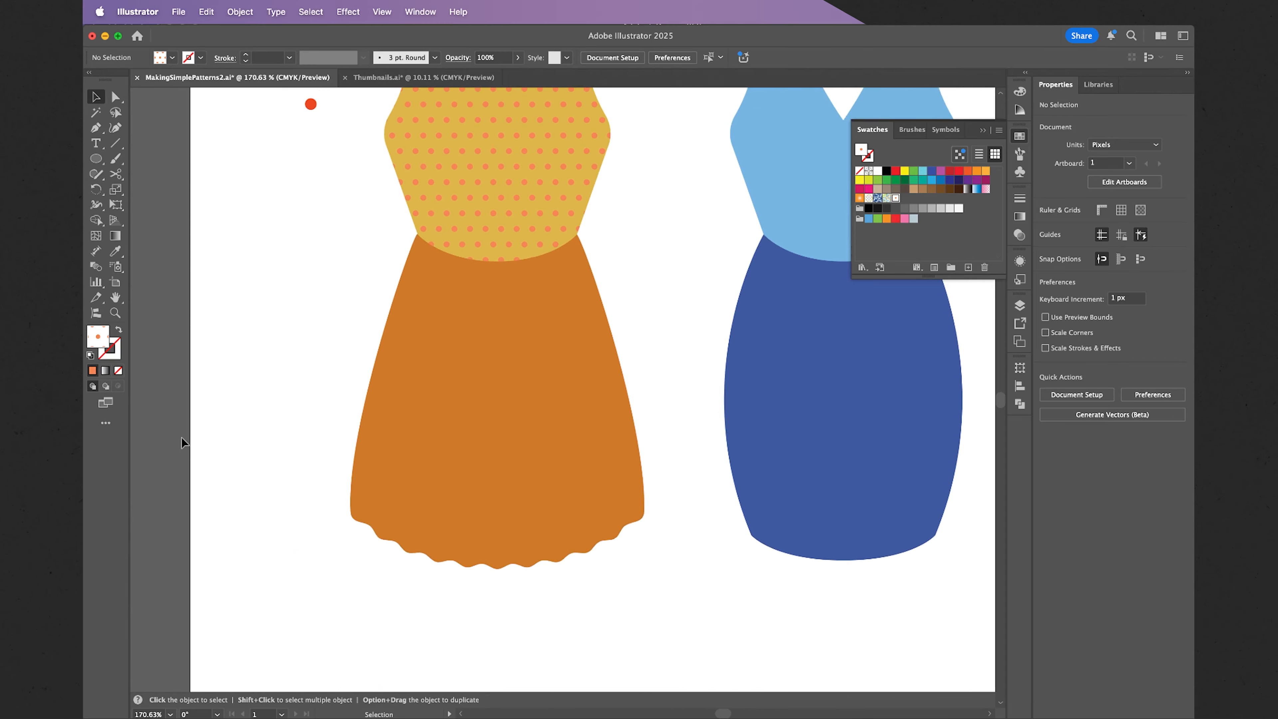
{"action": "scroll", "coordinate": [228, 318], "scroll_direction": "up", "scroll_amount": 5}
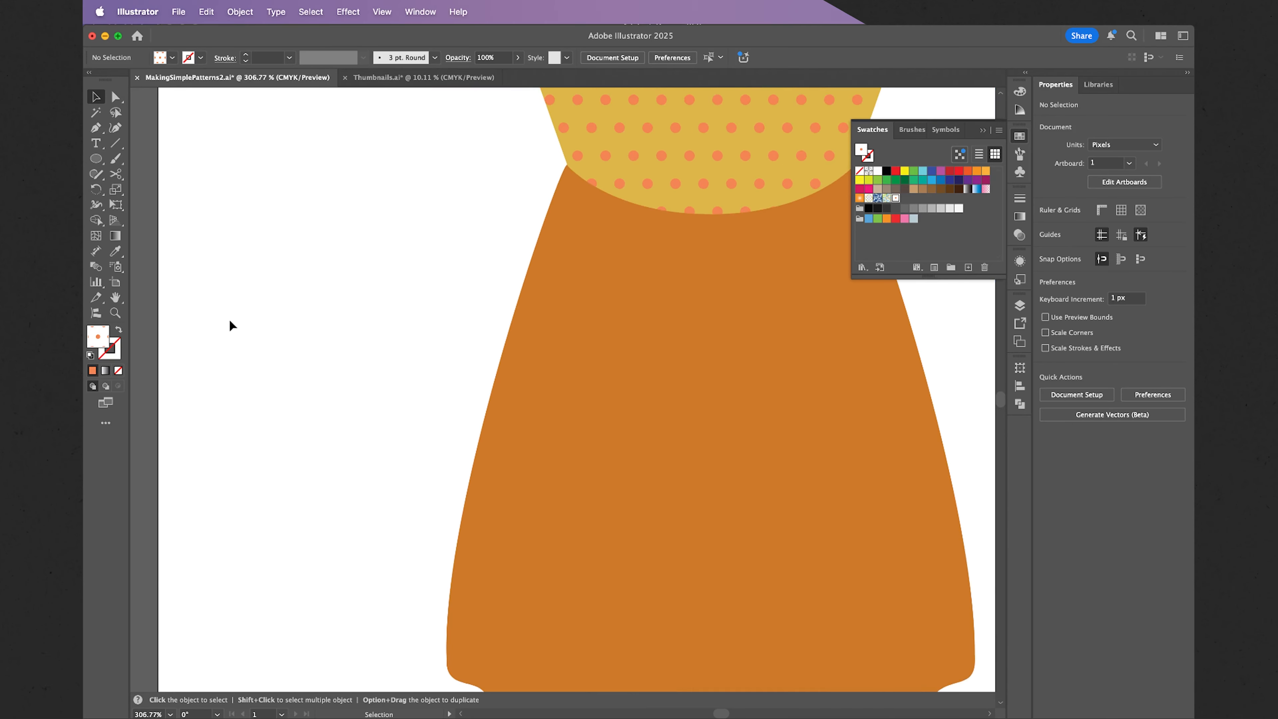
{"action": "left_click", "coordinate": [117, 145]}
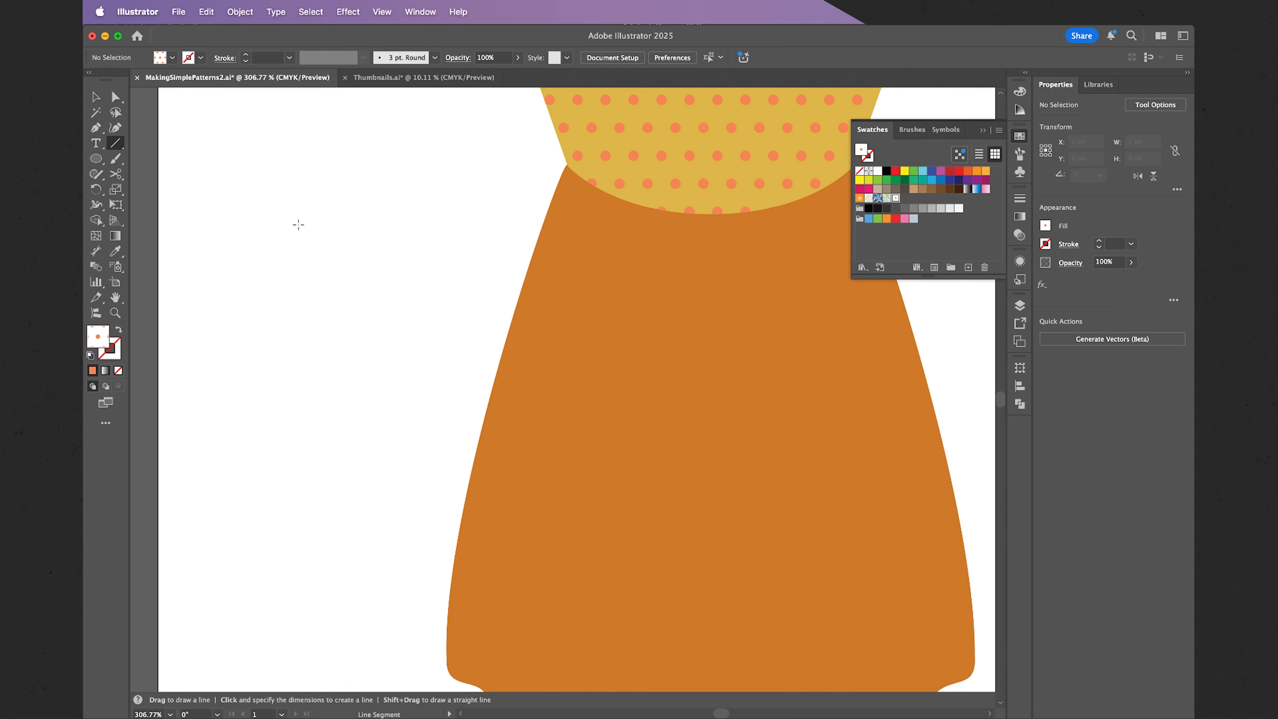
{"action": "left_click_drag", "start_coordinate": [299, 225], "coordinate": [318, 245]}
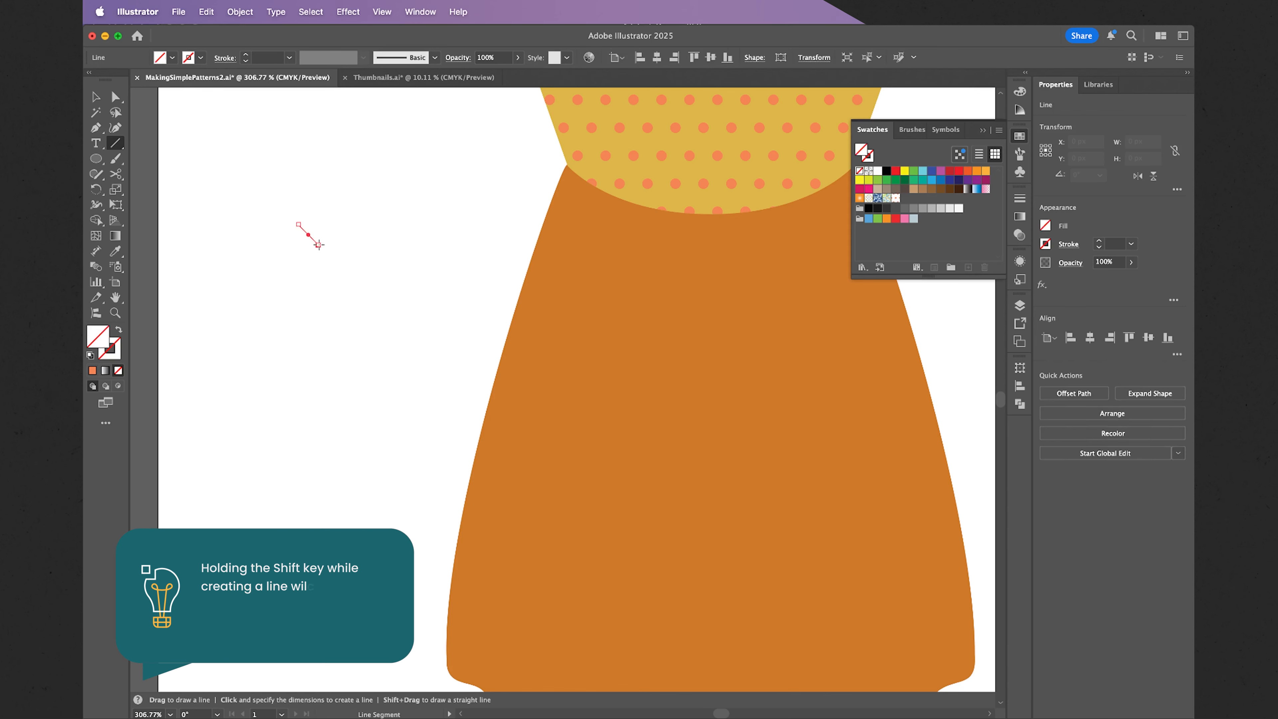
Set the diagonal line's stroke to 0.75 pt and dark red 722706, then deselect it
{"action": "left_click", "coordinate": [246, 55]}
{"action": "left_click", "coordinate": [247, 55]}
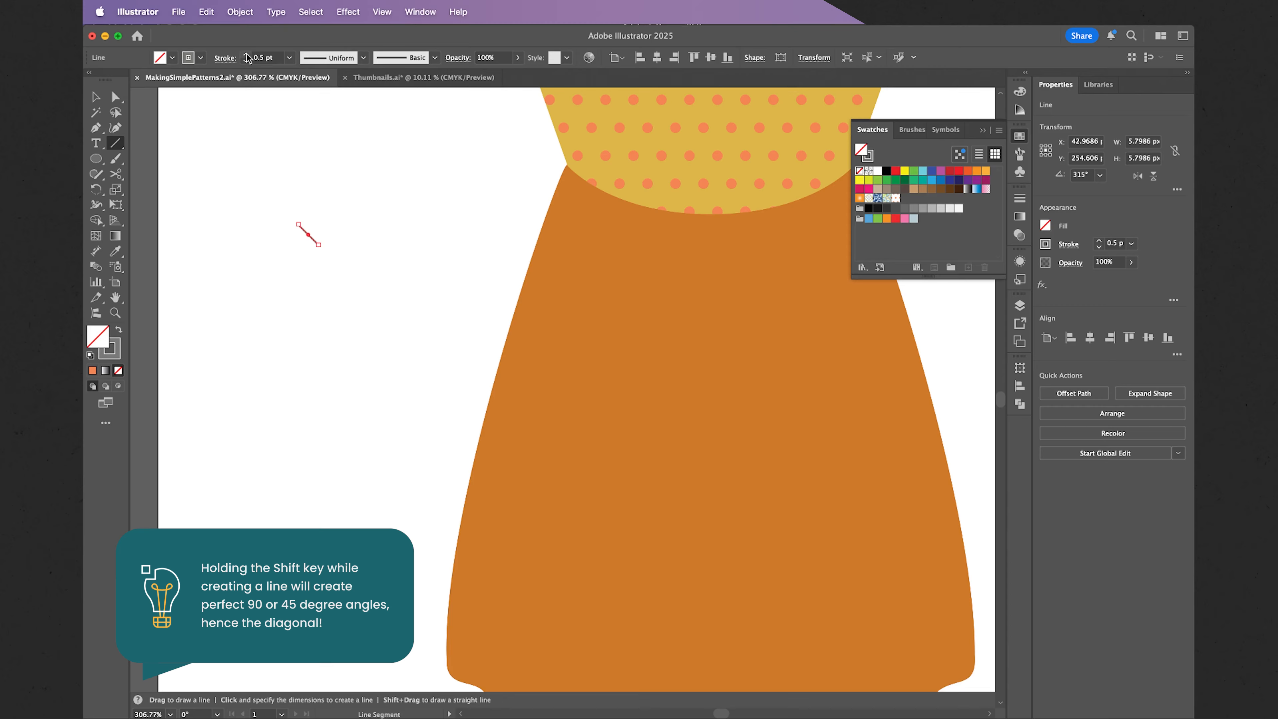
{"action": "left_click", "coordinate": [247, 55]}
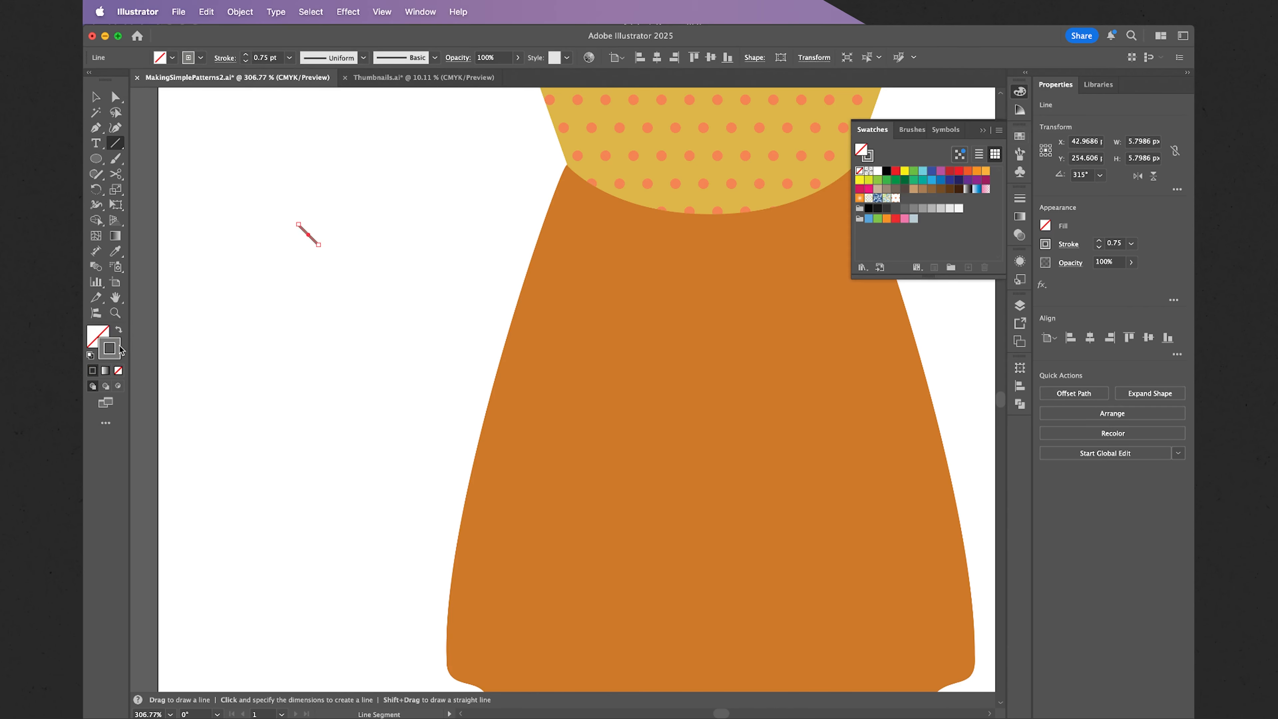
{"action": "double_click", "coordinate": [120, 353]}
{"action": "left_click", "coordinate": [989, 332]}
{"action": "mouse_move", "coordinate": [928, 293]}
{"action": "left_mouse_down"}
{"action": "mouse_move", "coordinate": [945, 257]}
{"action": "mouse_move", "coordinate": [951, 266]}
{"action": "left_mouse_up"}
{"action": "left_click", "coordinate": [1103, 181]}
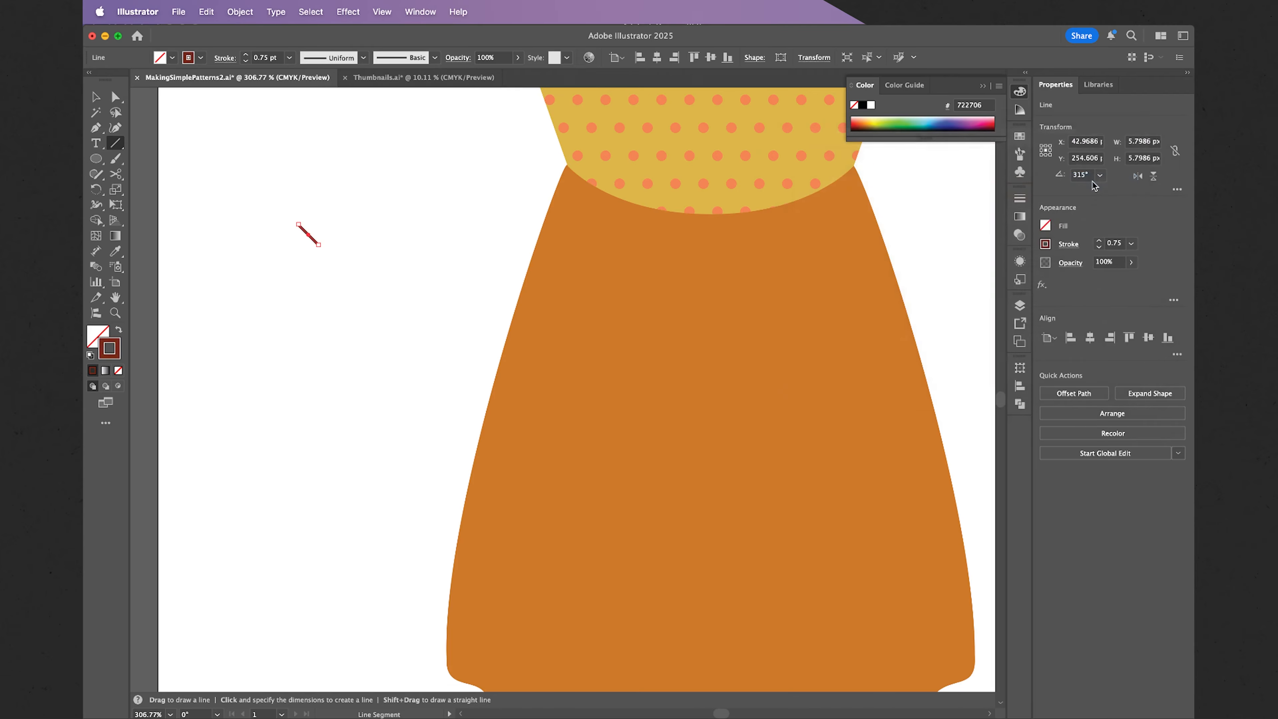
{"action": "left_click", "coordinate": [95, 96]}
{"action": "left_click", "coordinate": [262, 142]}
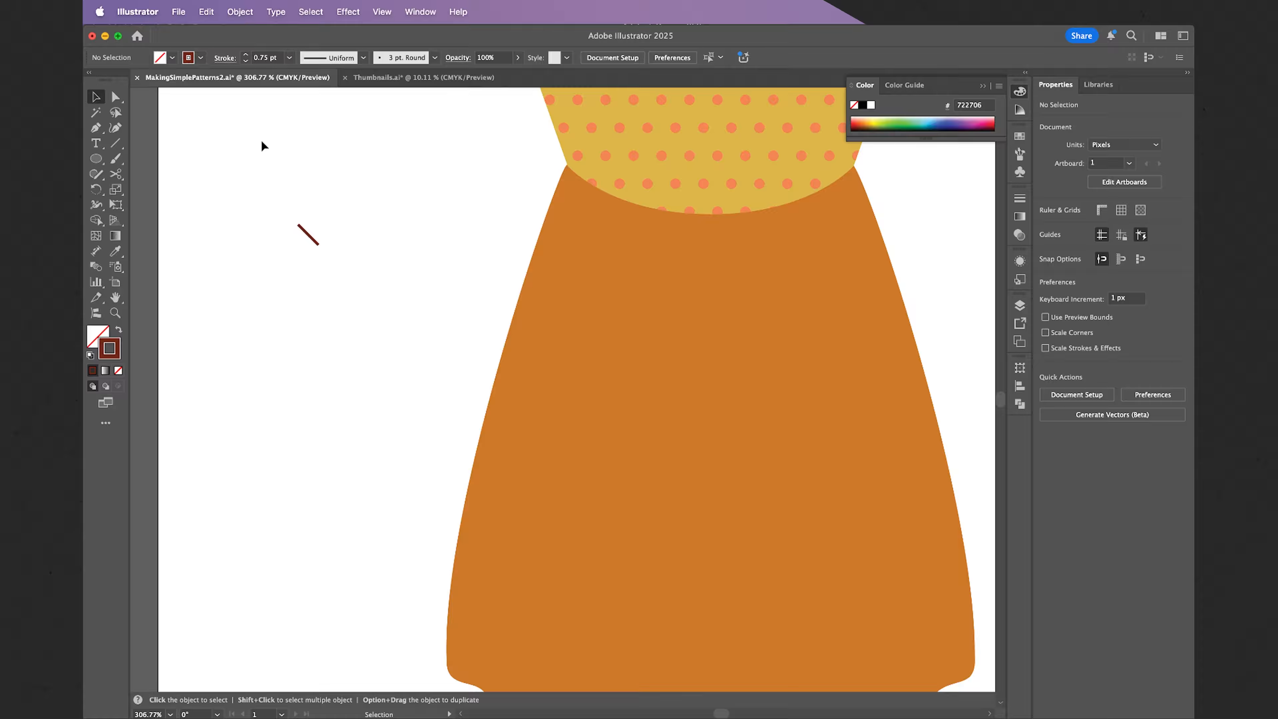
Make a new pattern from the dark red diagonal line and dismiss the pattern notice
{"action": "left_click", "coordinate": [314, 243]}
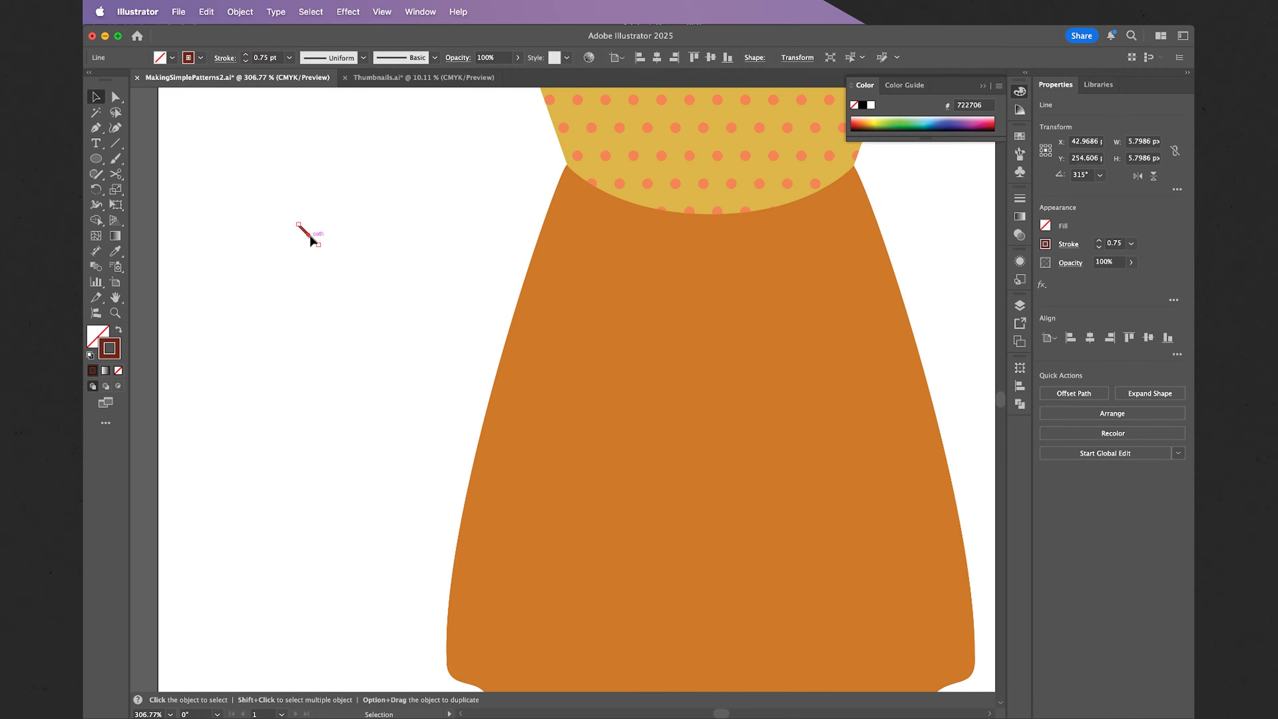
{"action": "left_click", "coordinate": [240, 8]}
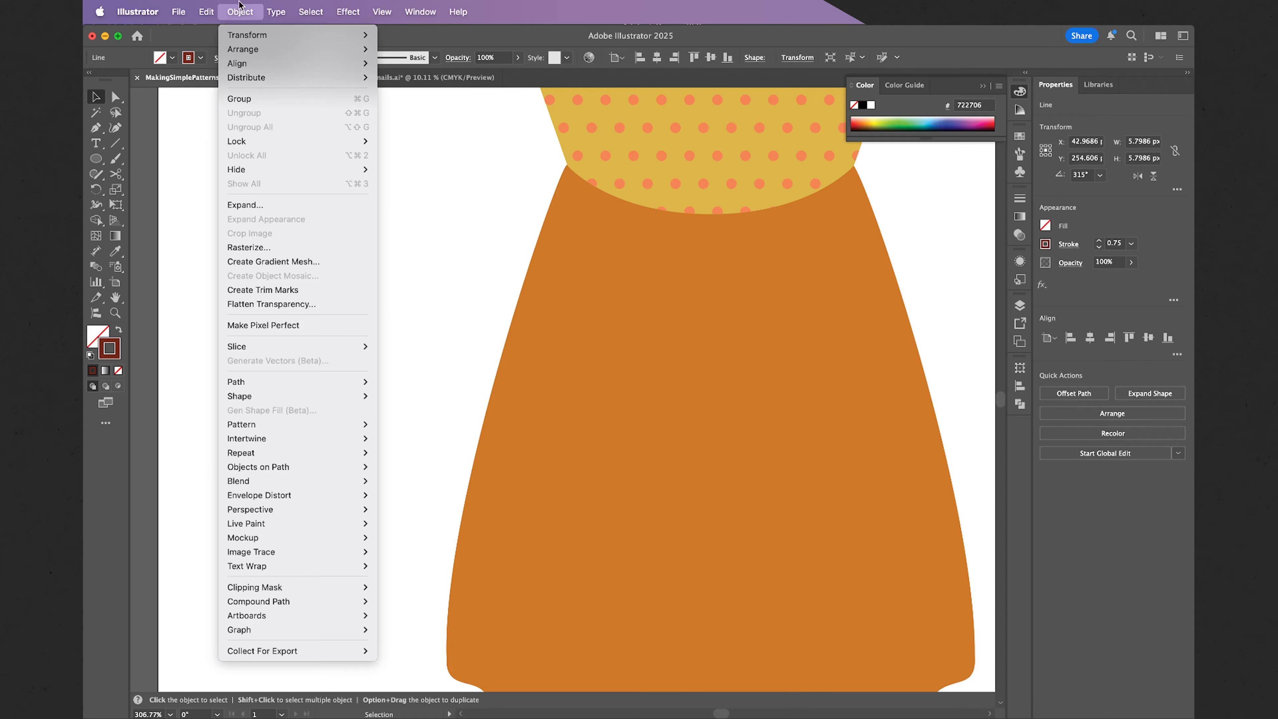
{"action": "mouse_move", "coordinate": [308, 425]}
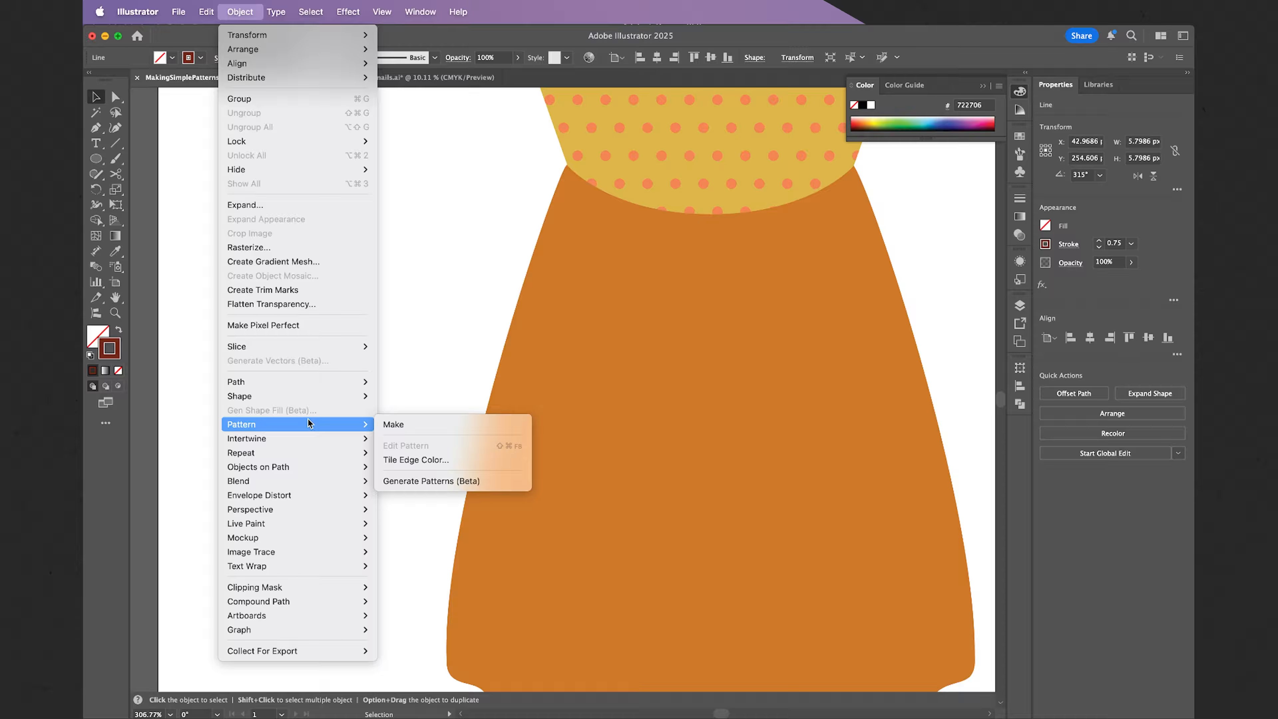
{"action": "left_click", "coordinate": [386, 425]}
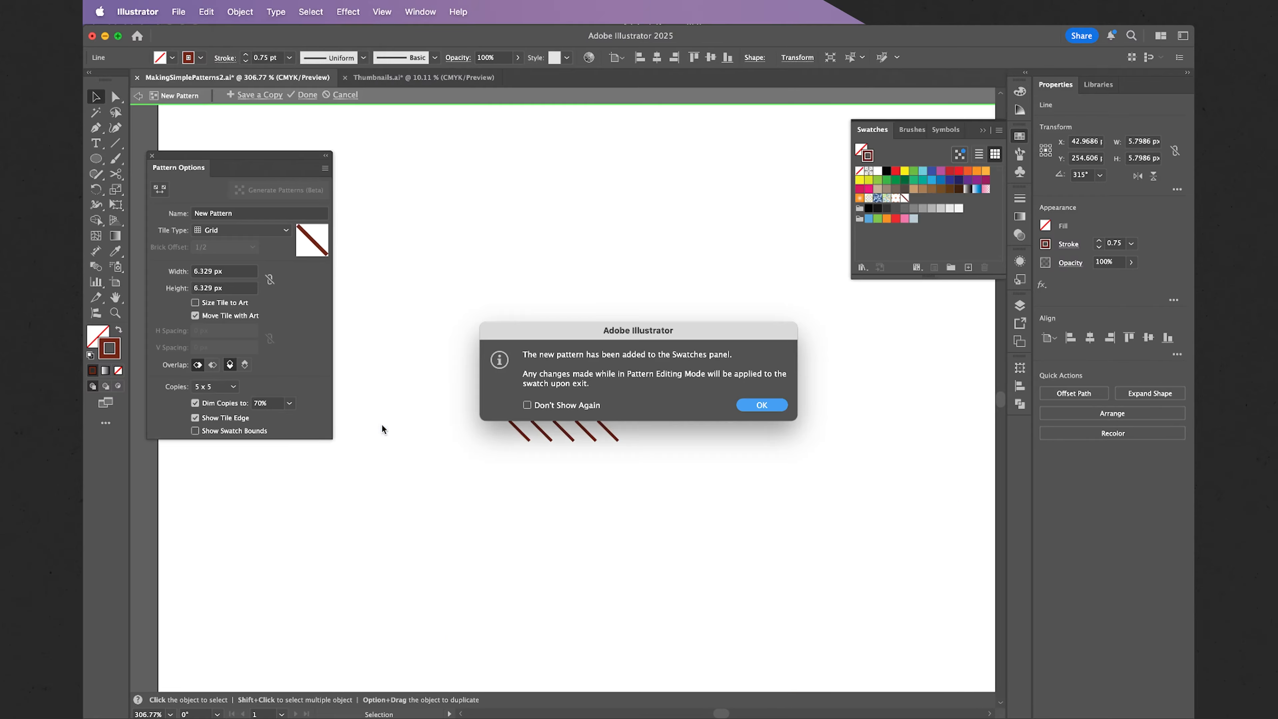
{"action": "left_click", "coordinate": [762, 406]}
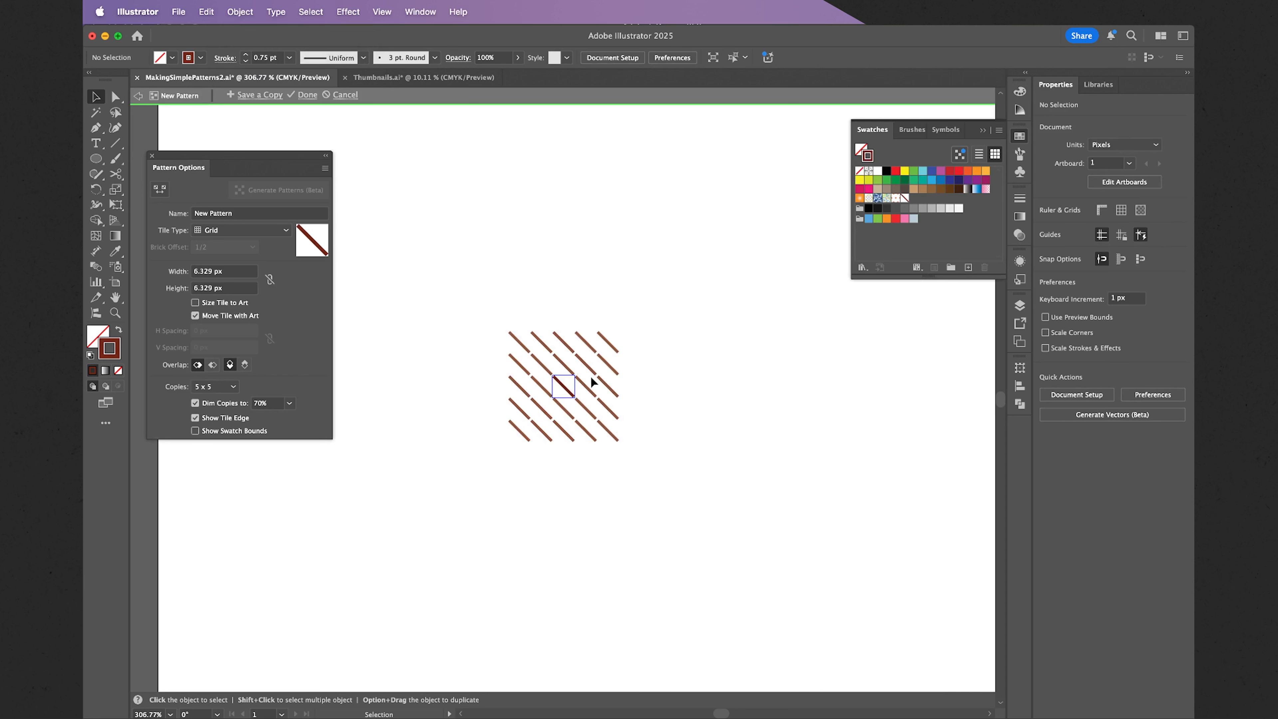
Set the line pattern's tile width and height to 5 px each and finish pattern editing
{"action": "scroll", "coordinate": [593, 382], "scroll_direction": "up", "scroll_amount": 5}
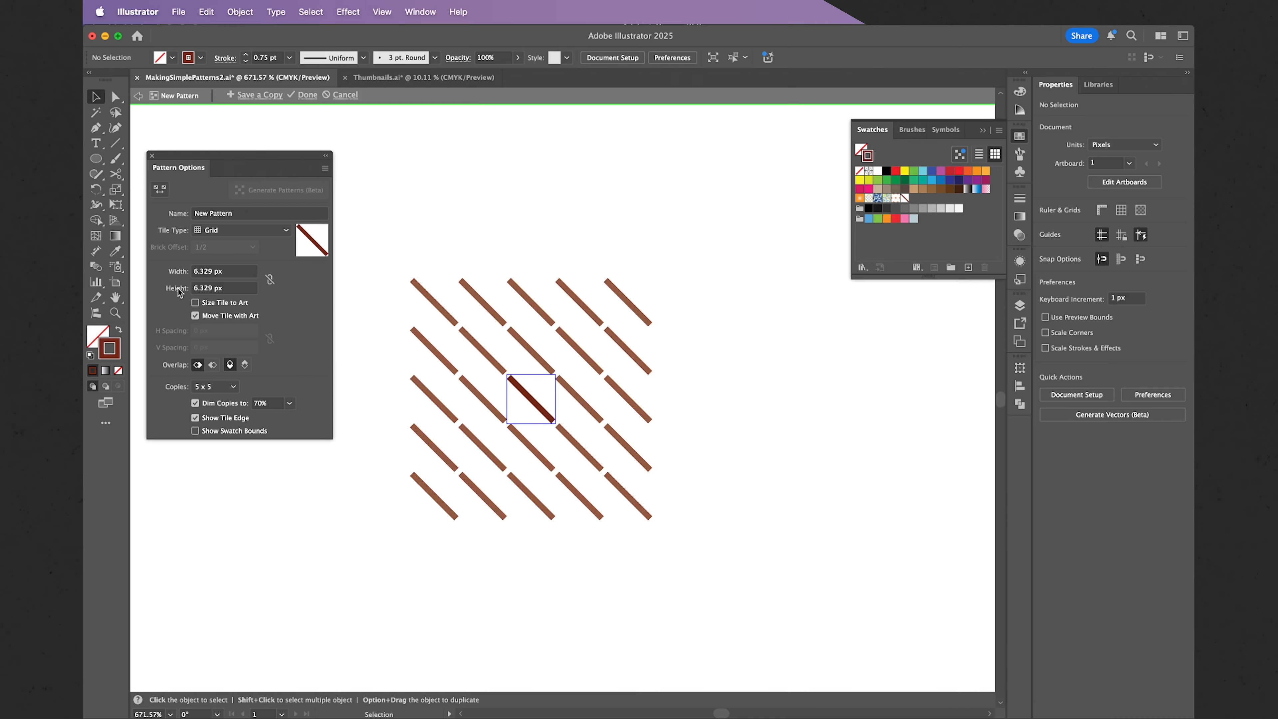
{"action": "left_click", "coordinate": [182, 274]}
{"action": "key", "text": "BackSpace"}
{"action": "type", "text": "5"}
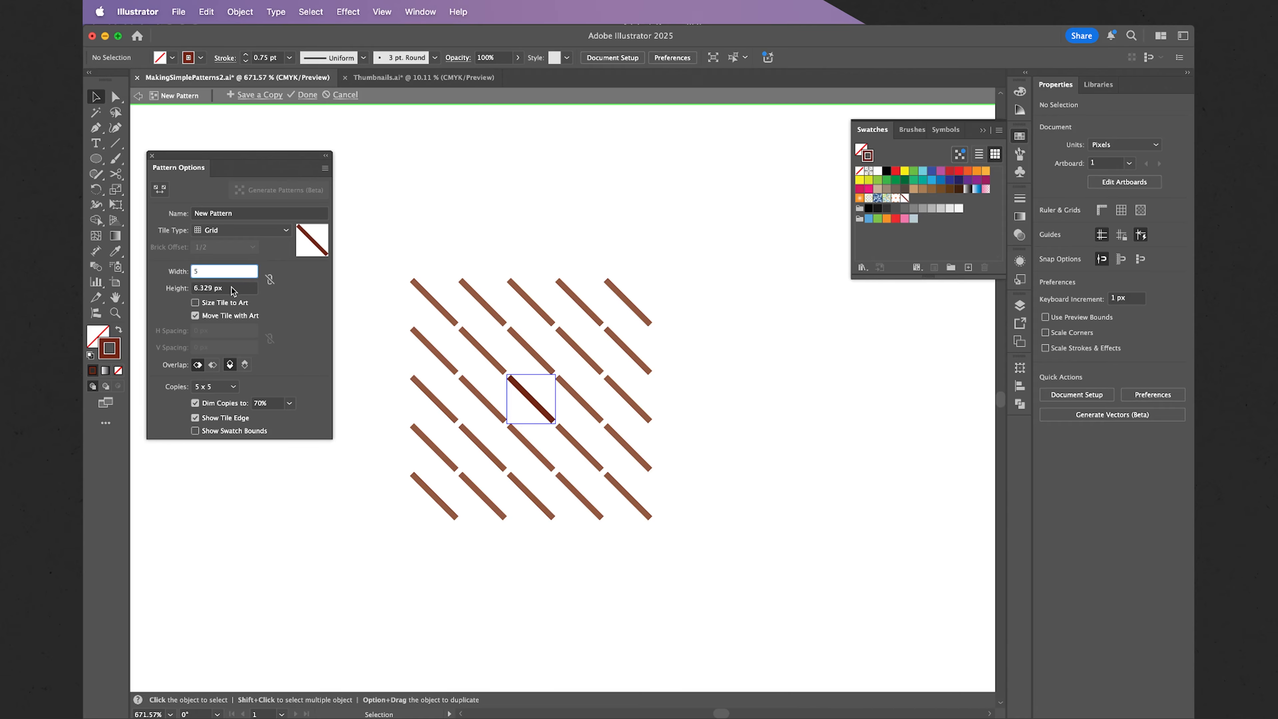
{"action": "left_click", "coordinate": [182, 288]}
{"action": "key", "text": "BackSpace"}
{"action": "type", "text": "5"}
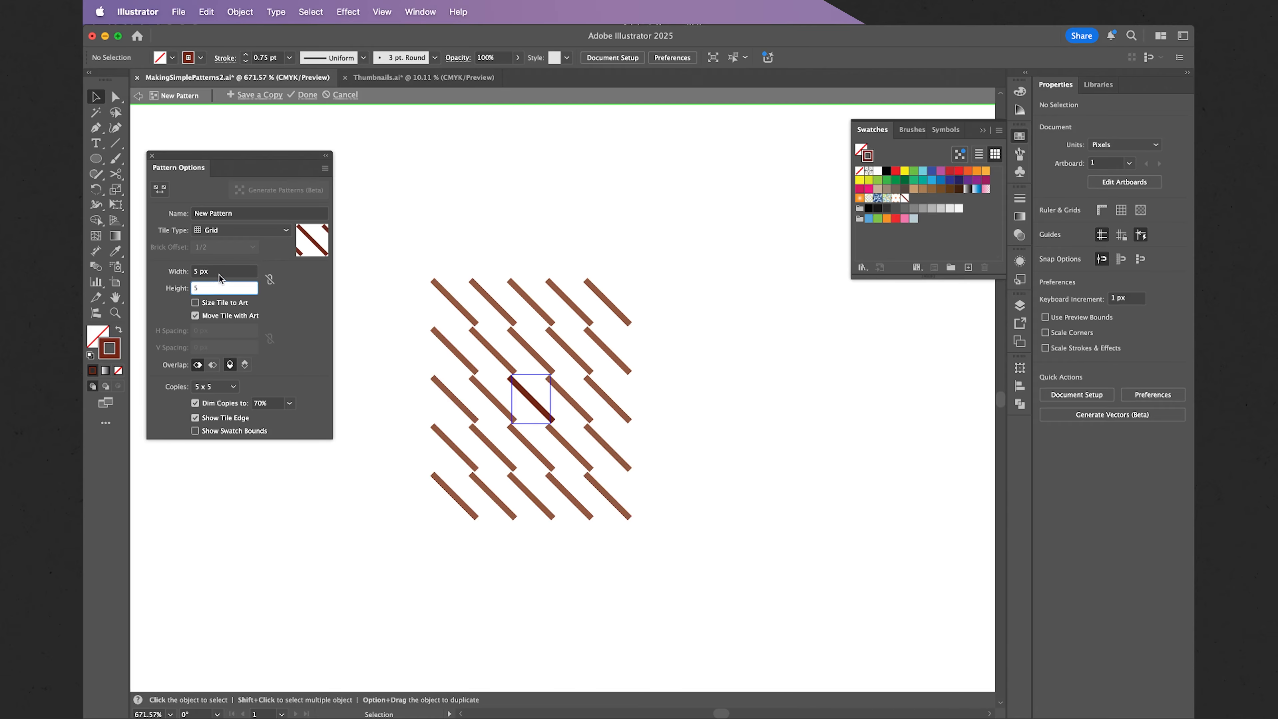
{"action": "left_click", "coordinate": [222, 273]}
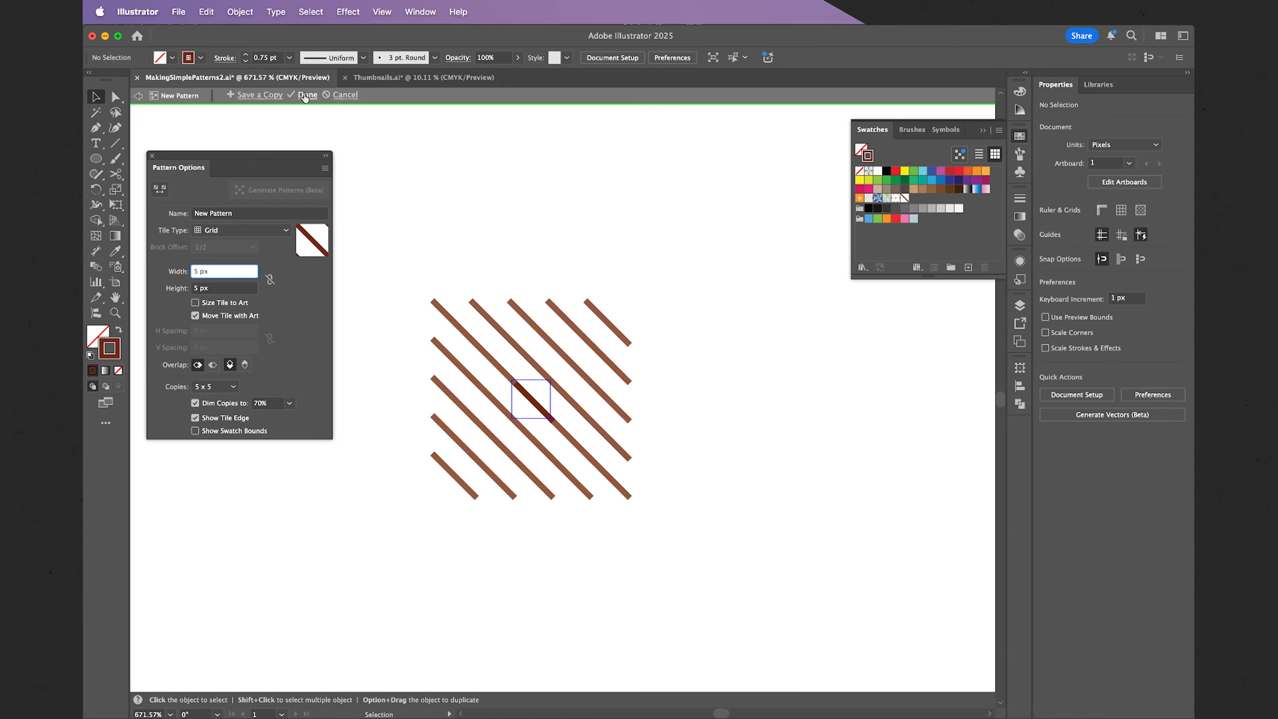
{"action": "left_click", "coordinate": [305, 95]}
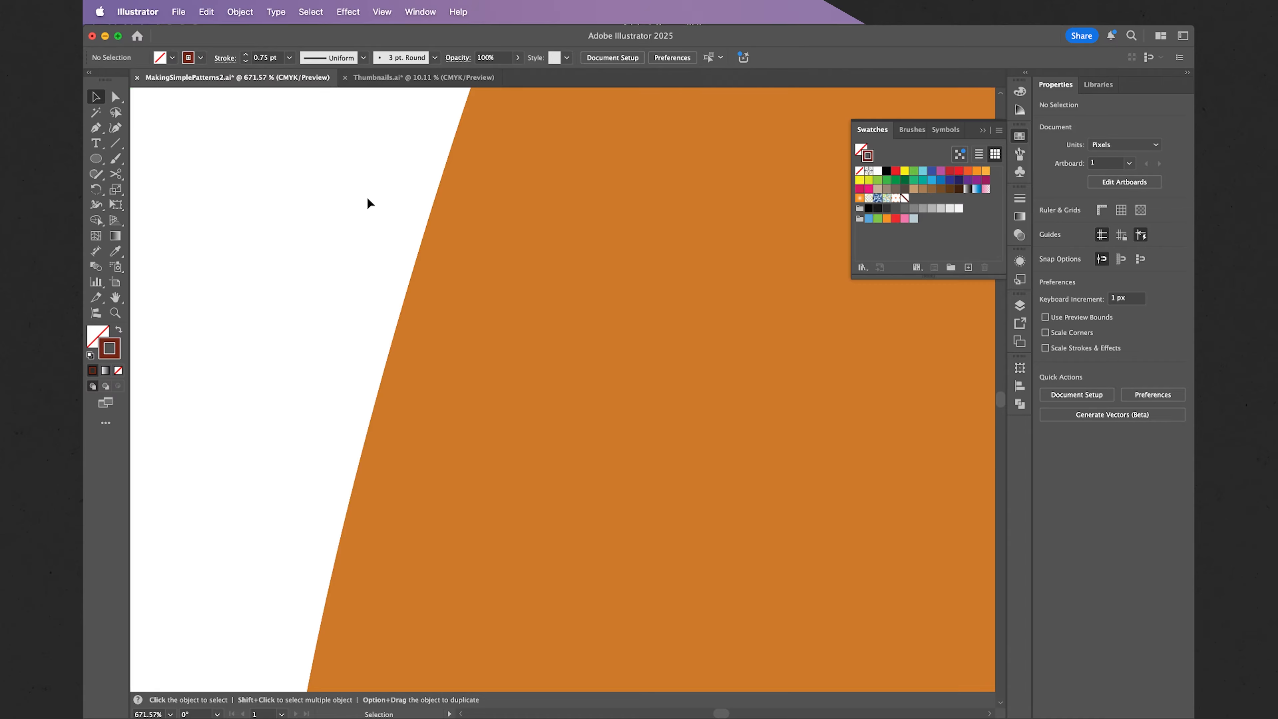
Copy the orange skirt and paste the duplicate in place directly over the original
{"action": "scroll", "coordinate": [368, 203], "scroll_direction": "down", "scroll_amount": 5}
{"action": "scroll", "coordinate": [325, 206], "scroll_direction": "down", "scroll_amount": 3}
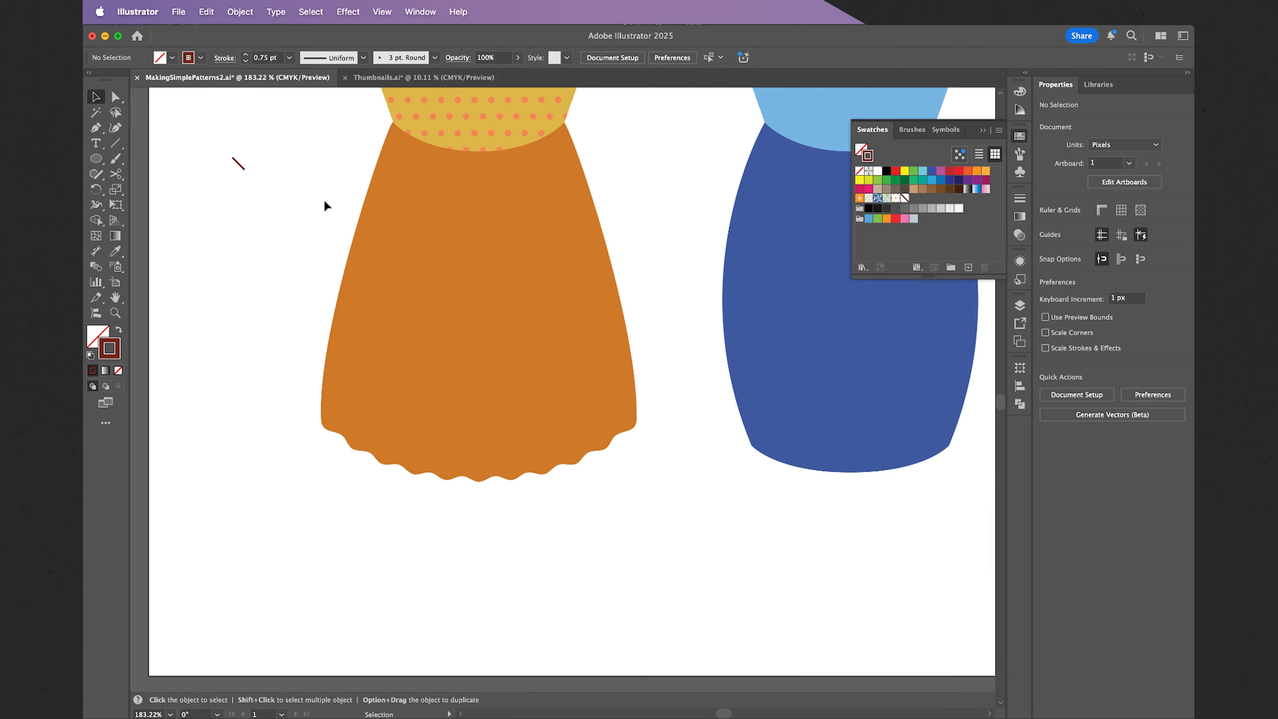
{"action": "scroll", "coordinate": [324, 198], "scroll_direction": "up", "scroll_amount": 3}
{"action": "scroll", "coordinate": [323, 198], "scroll_direction": "right", "scroll_amount": 2}
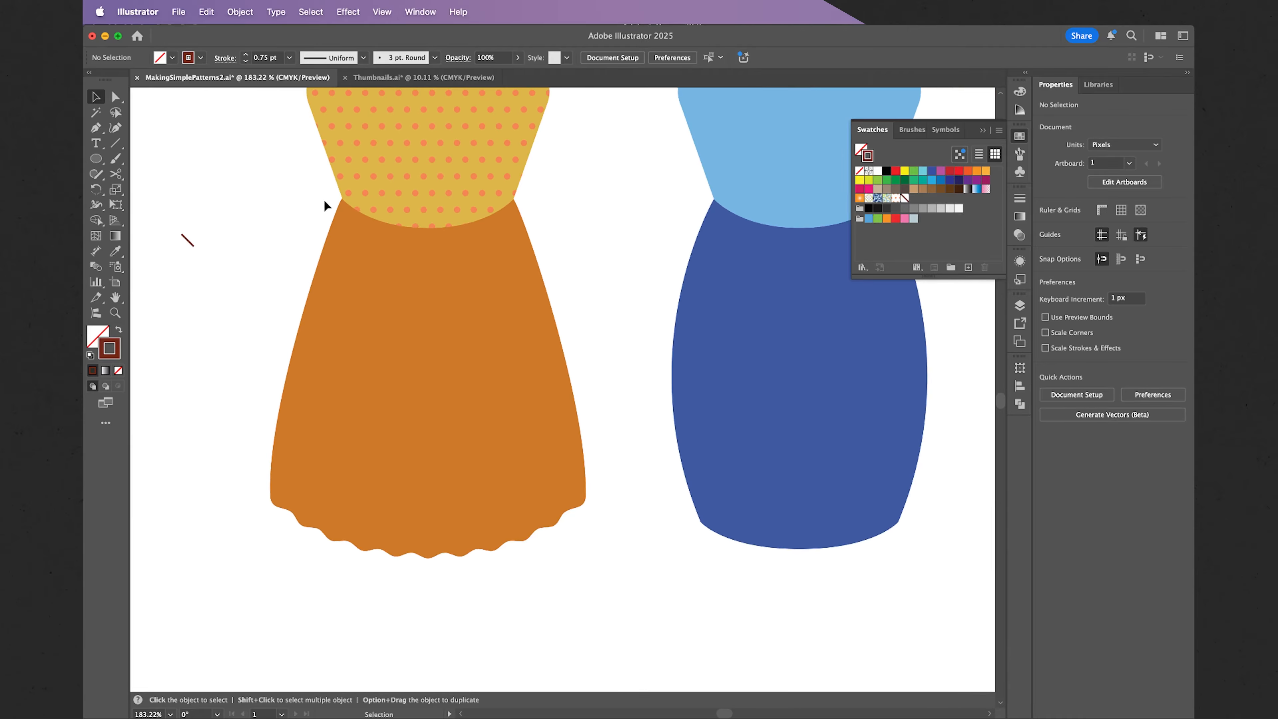
{"action": "left_click", "coordinate": [402, 344]}
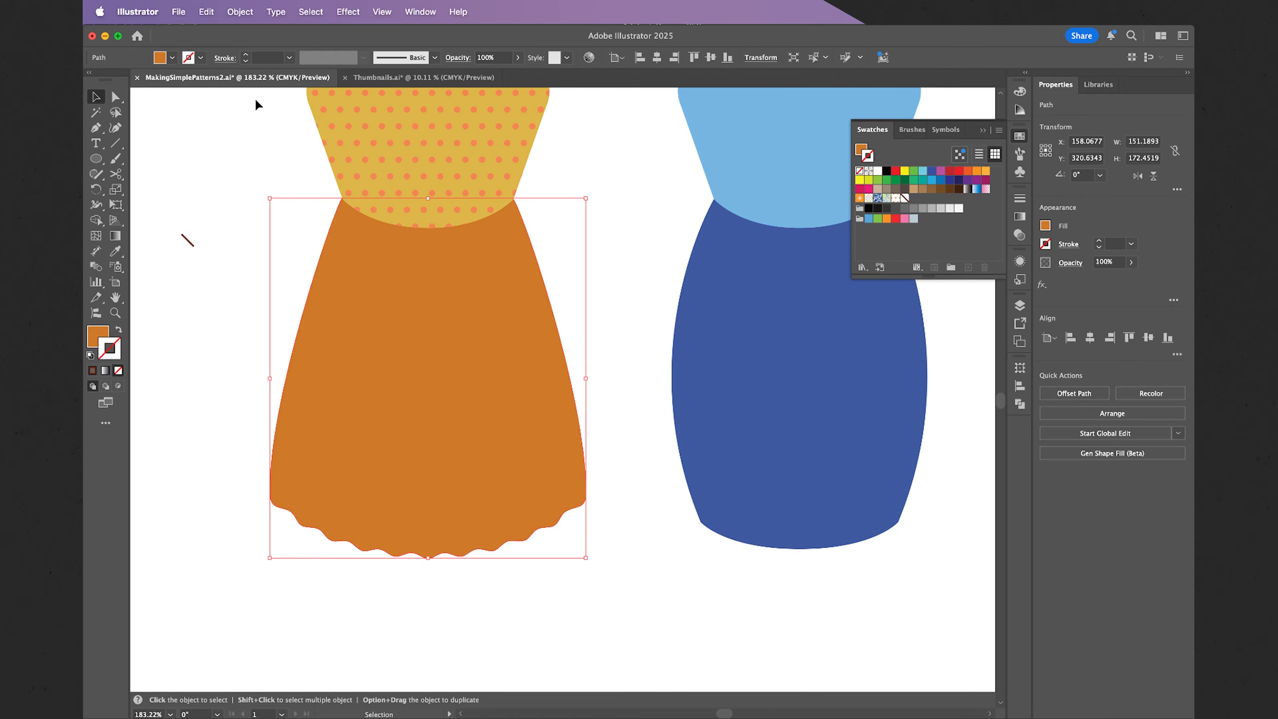
{"action": "left_click", "coordinate": [207, 11]}
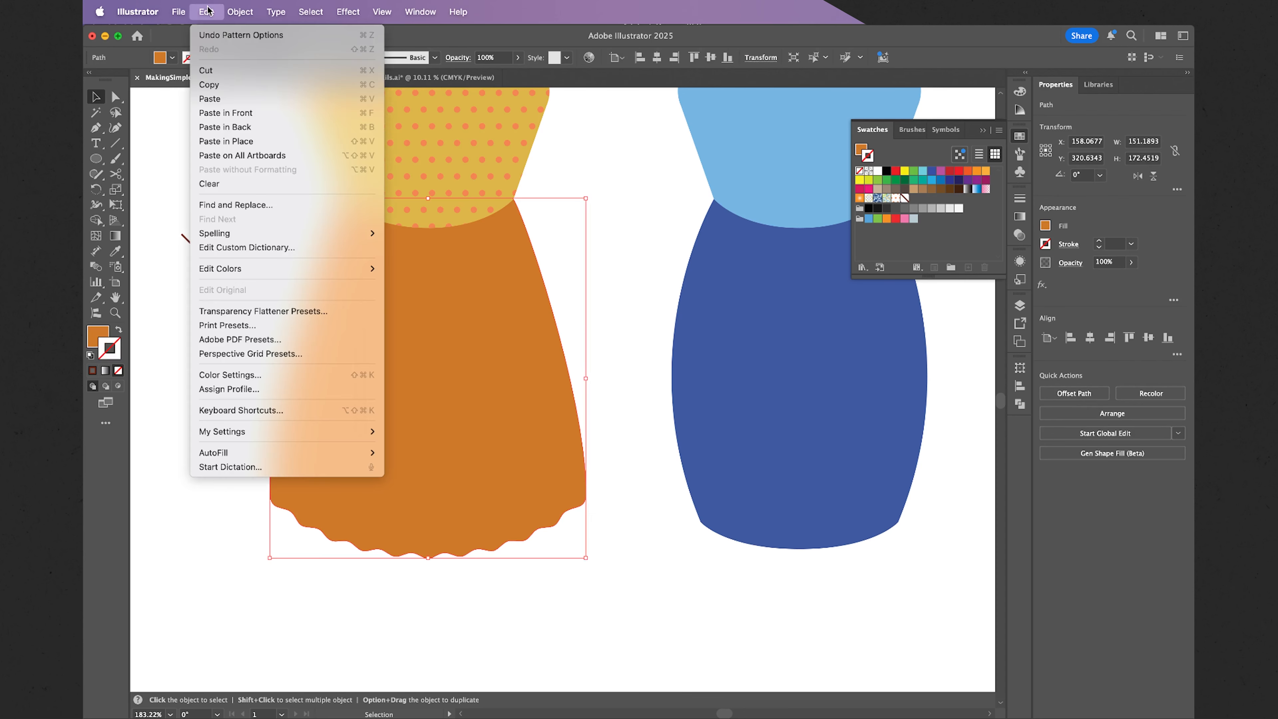
{"action": "left_click", "coordinate": [233, 88]}
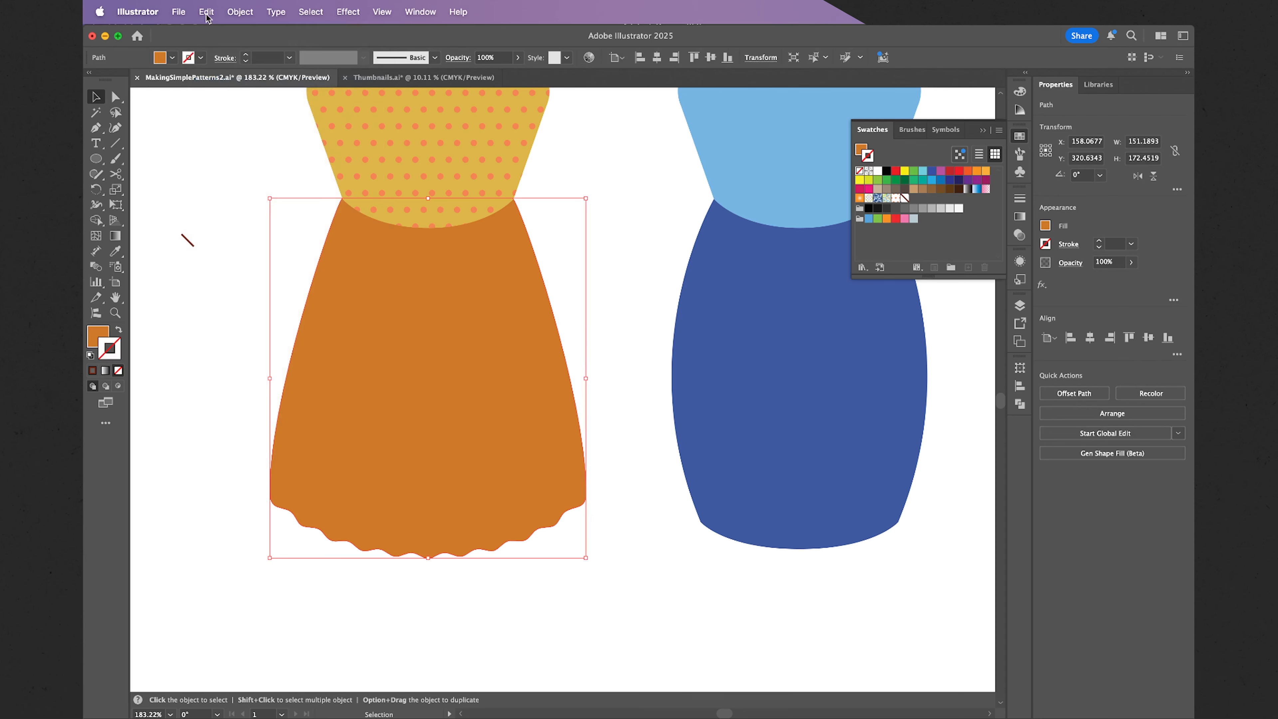
{"action": "left_click", "coordinate": [206, 11]}
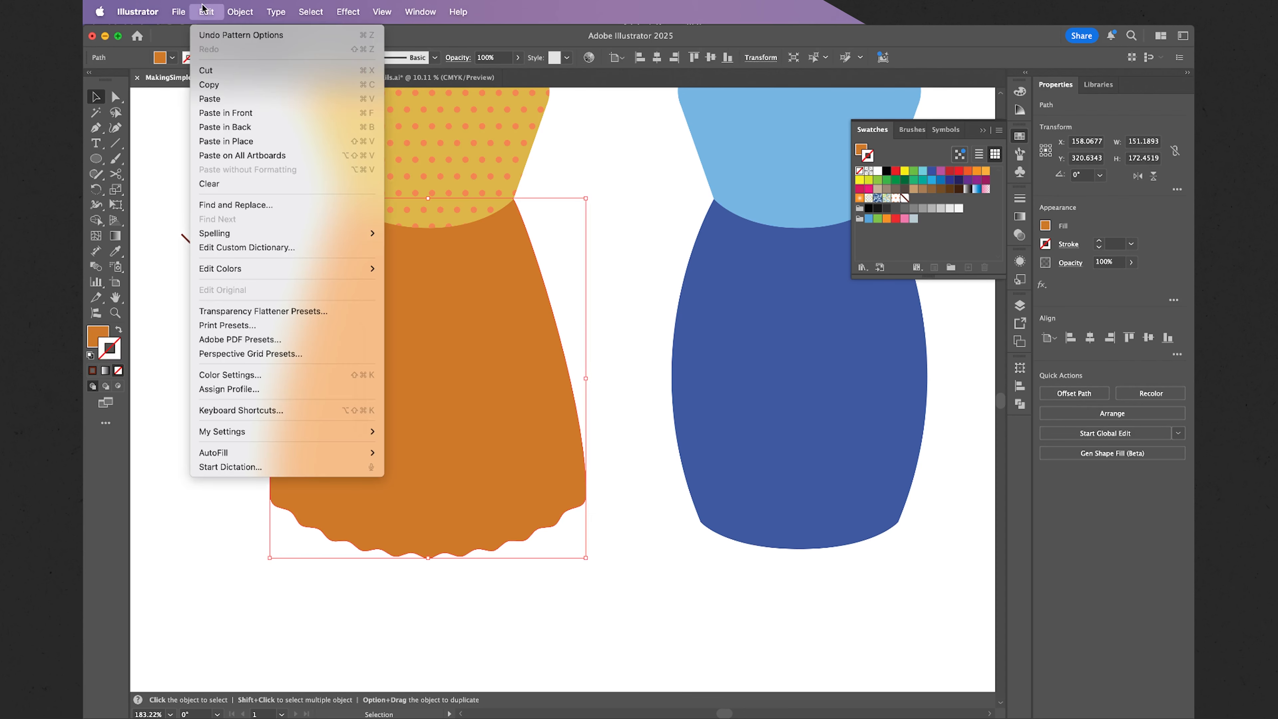
{"action": "left_click", "coordinate": [240, 142]}
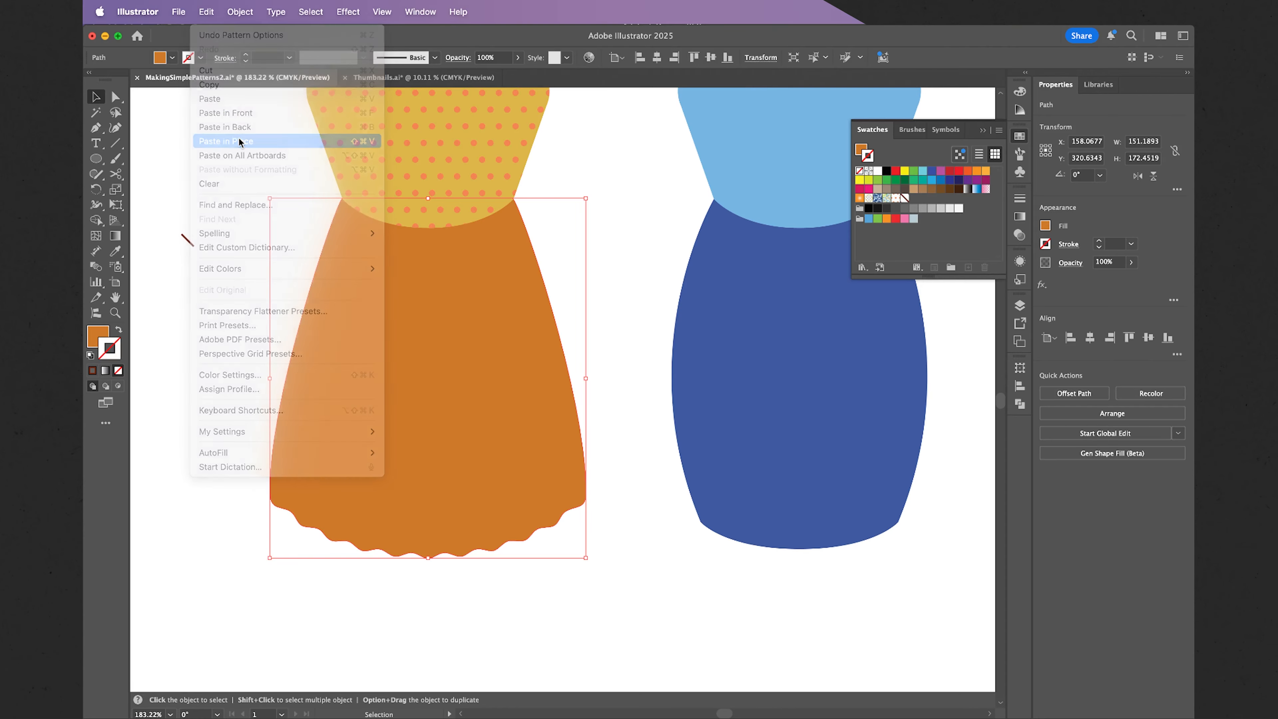
Give the pasted skirt copy the dark red diagonal line pattern as its fill with no stroke, then deselect it
{"action": "left_click", "coordinate": [904, 198]}
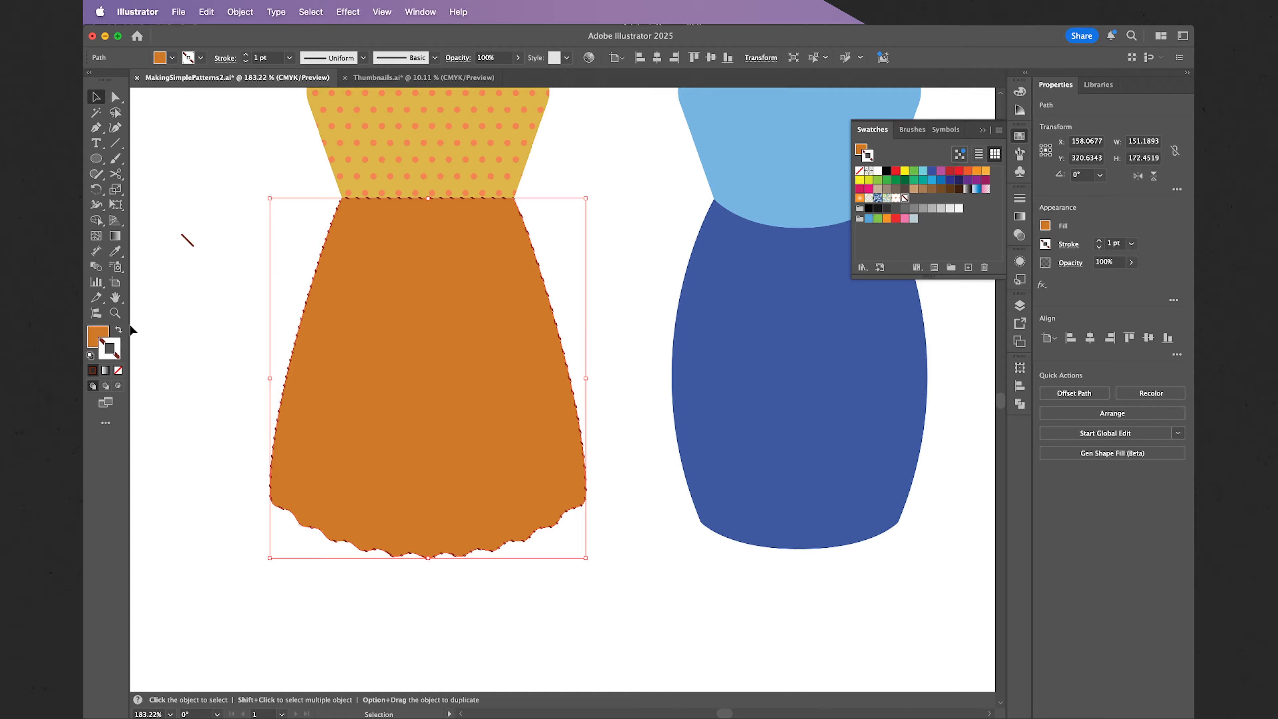
{"action": "left_click", "coordinate": [119, 329]}
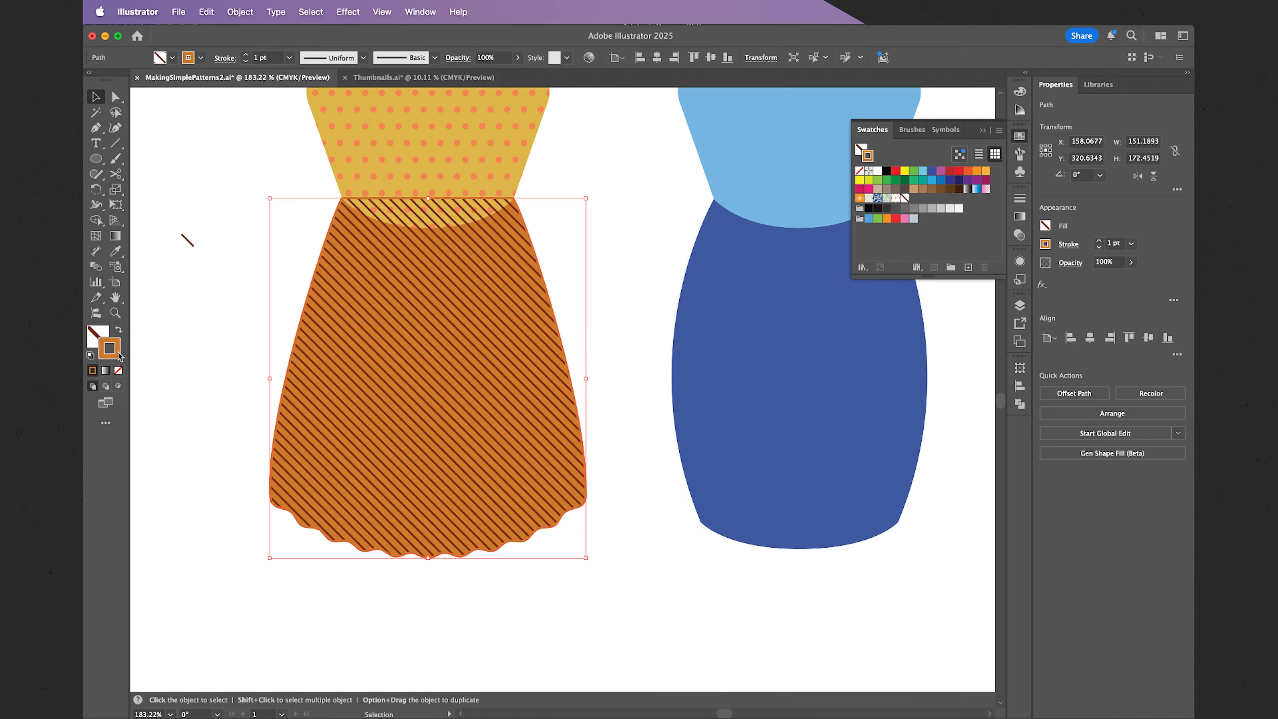
{"action": "left_click", "coordinate": [118, 370]}
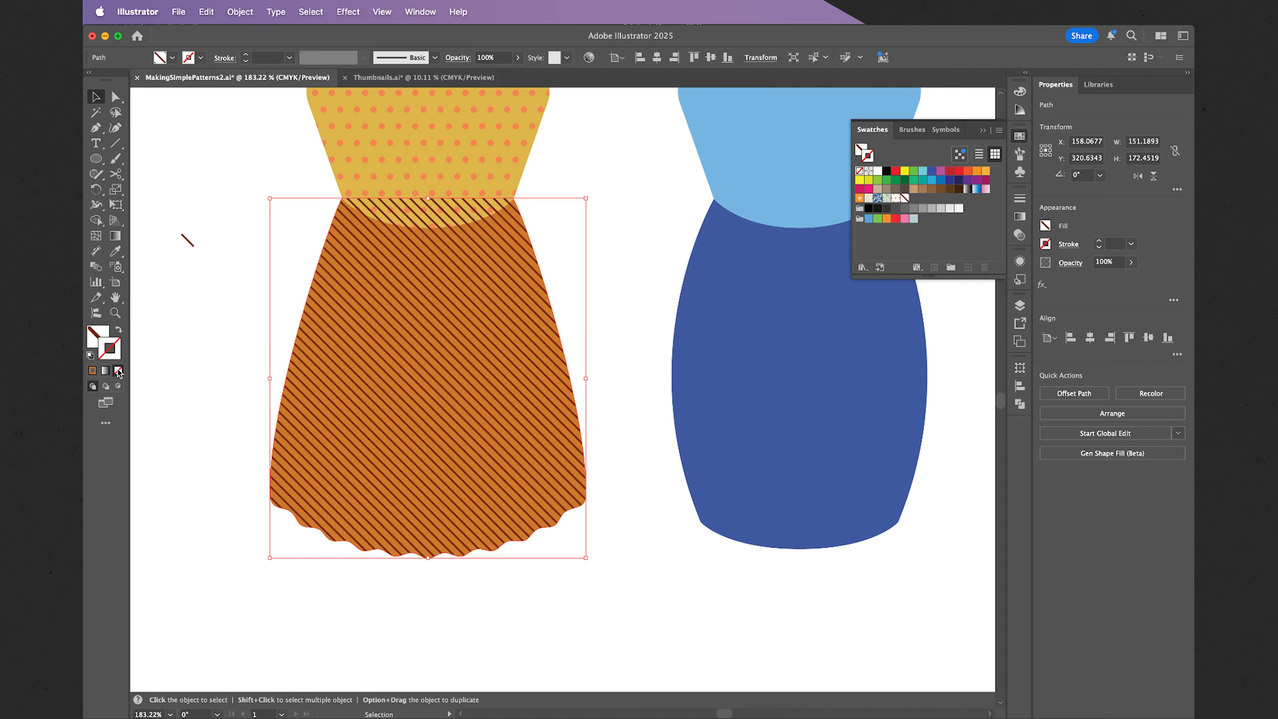
{"action": "left_click", "coordinate": [180, 356]}
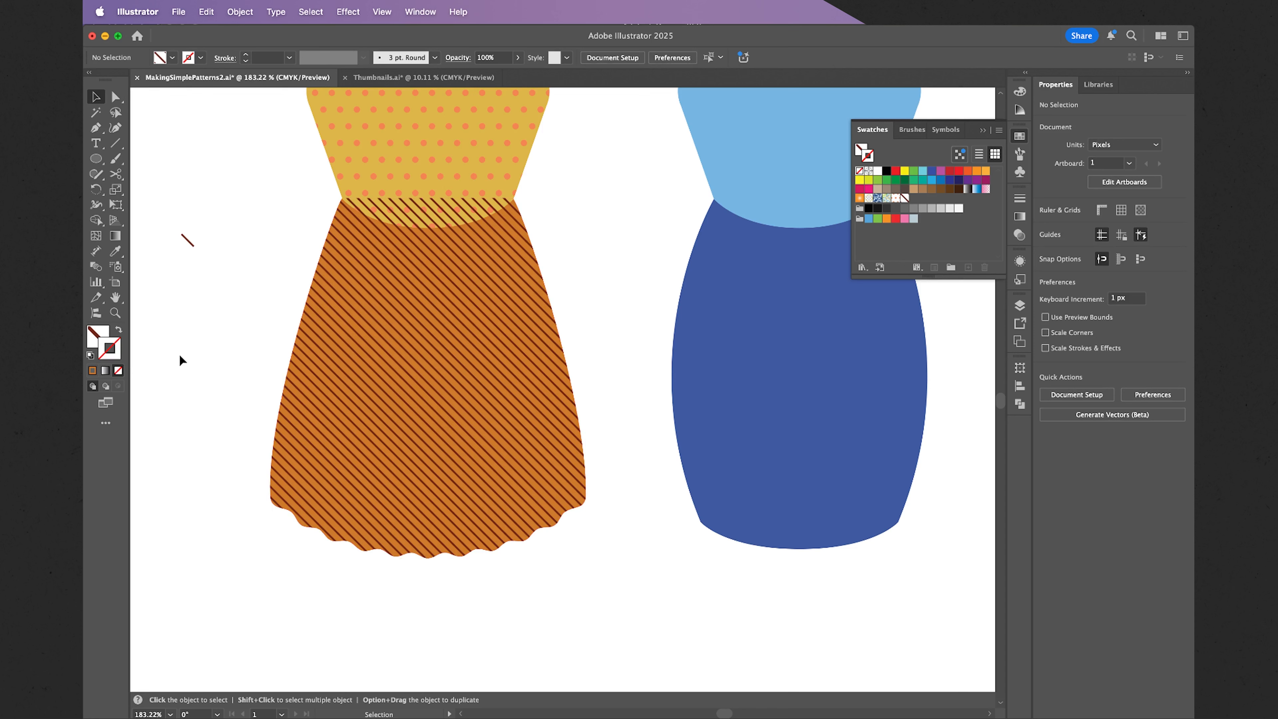
Send the striped skirt copy backward until it sits behind the yellow polka dot top
{"action": "left_click", "coordinate": [346, 349]}
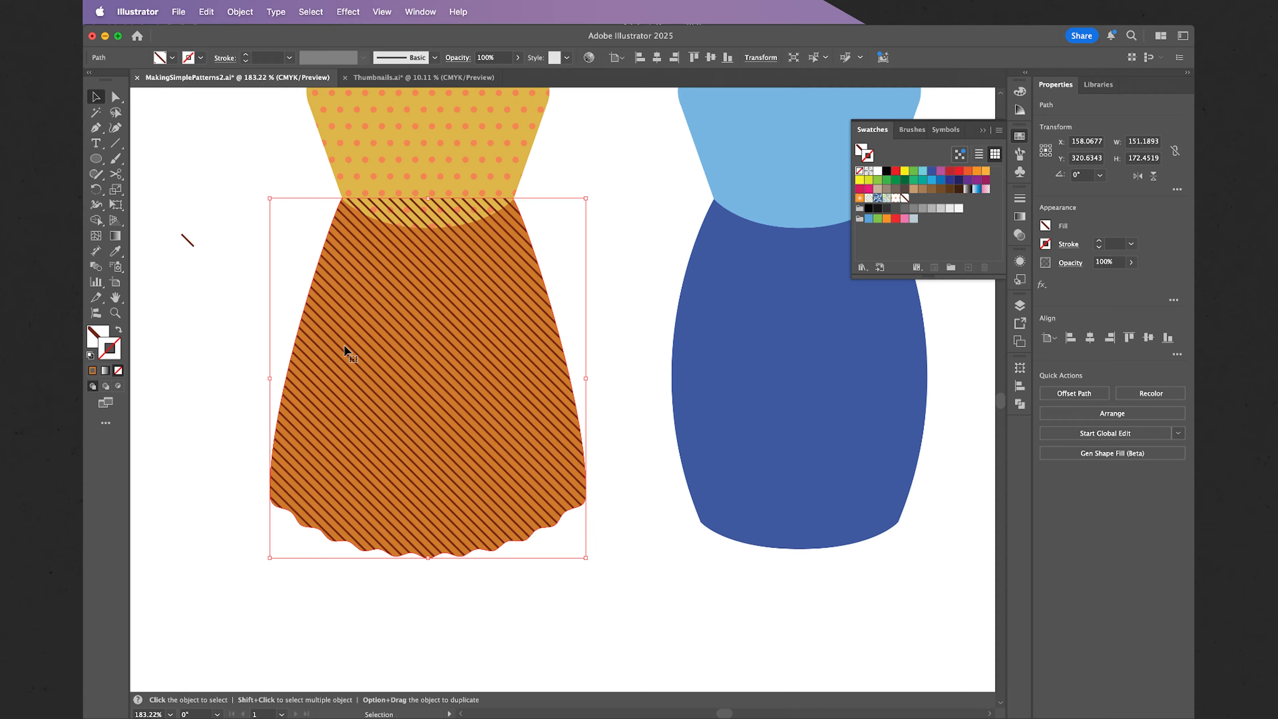
{"action": "key", "text": "a"}
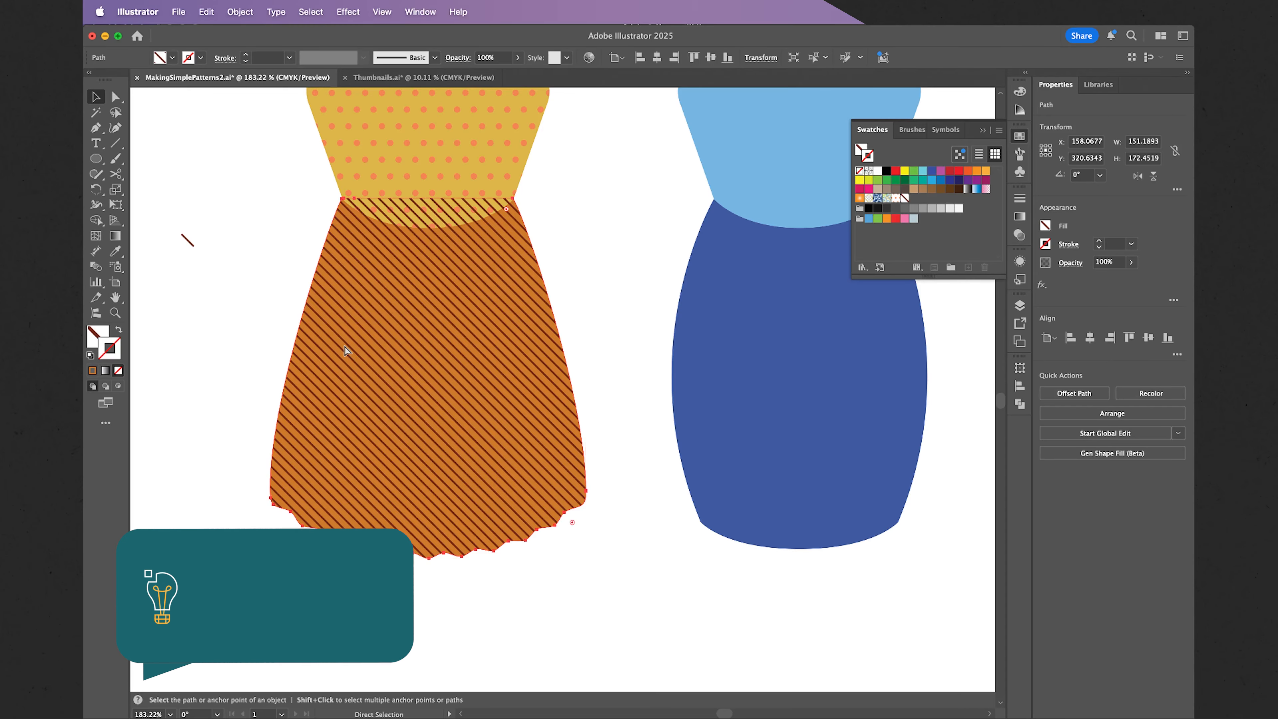
{"action": "key", "text": "super+bracketleft"}
{"action": "key", "text": "v"}
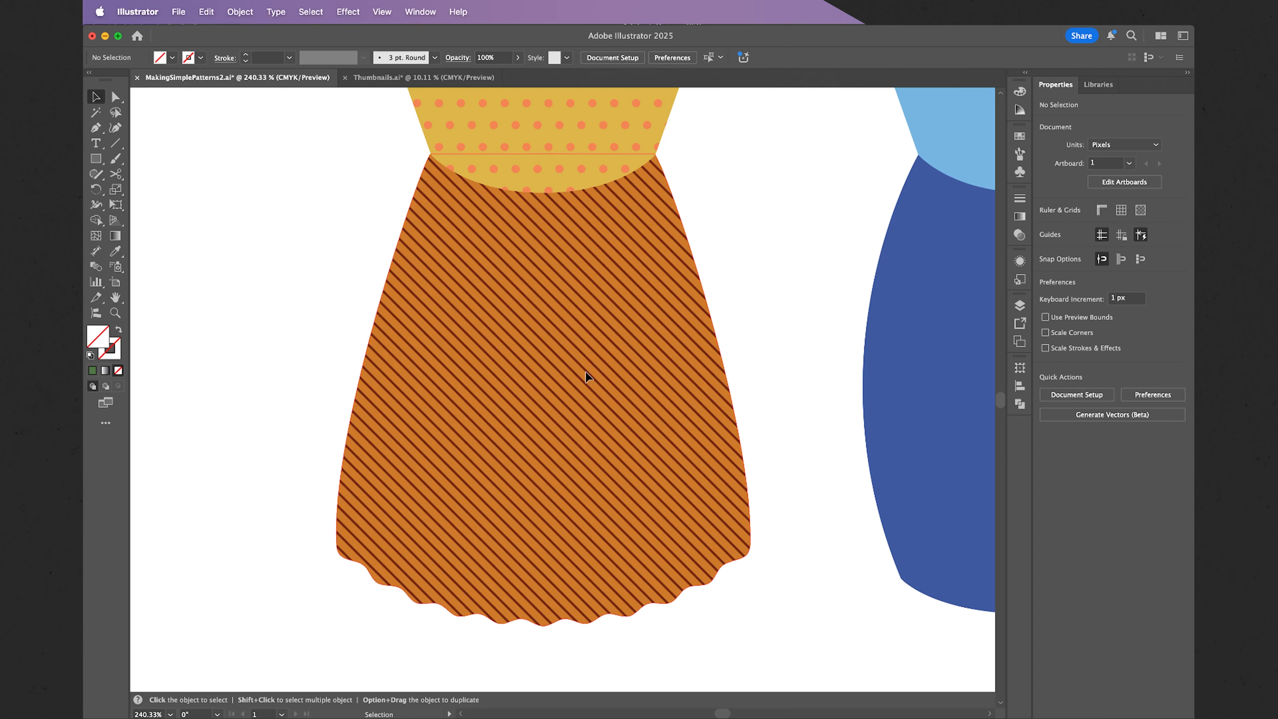
Move the striped overlay about 24 px sideways off the orange skirt, undo the move and deselect it
{"action": "left_click", "coordinate": [530, 374]}
{"action": "left_click_drag", "start_coordinate": [507, 377], "coordinate": [572, 381]}
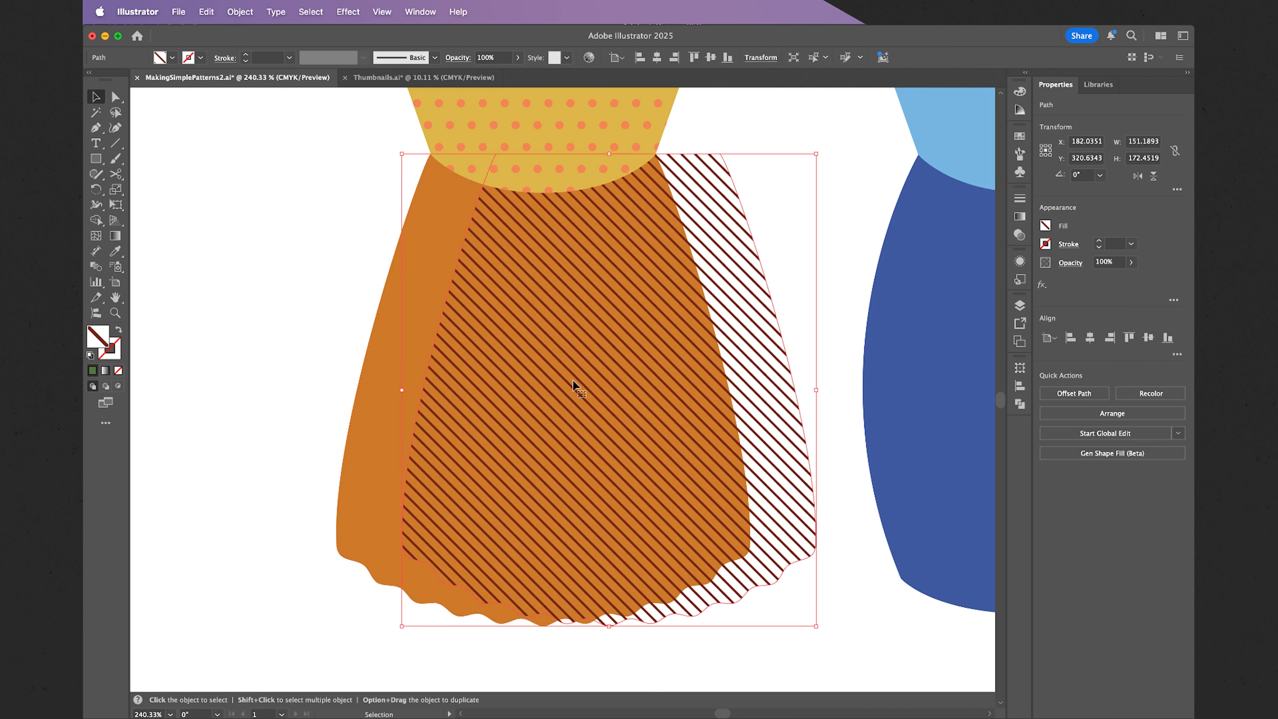
{"action": "key", "text": "super+z"}
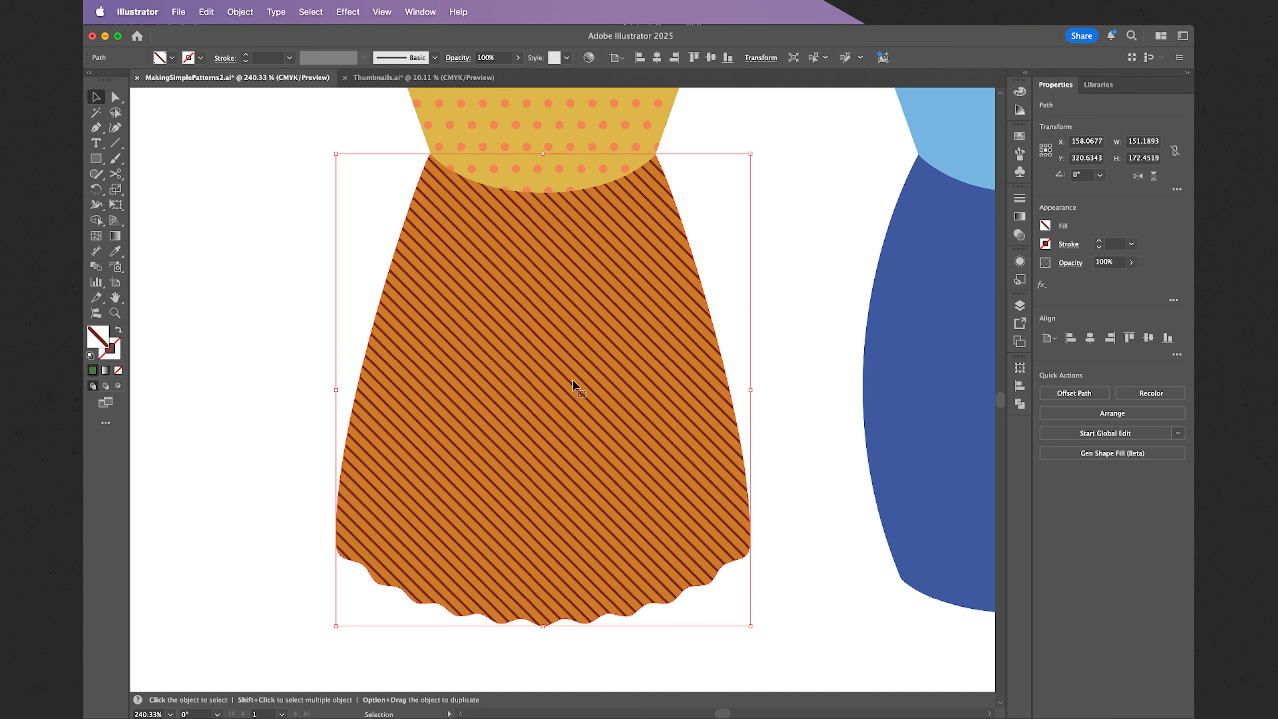
{"action": "left_click", "coordinate": [784, 240]}
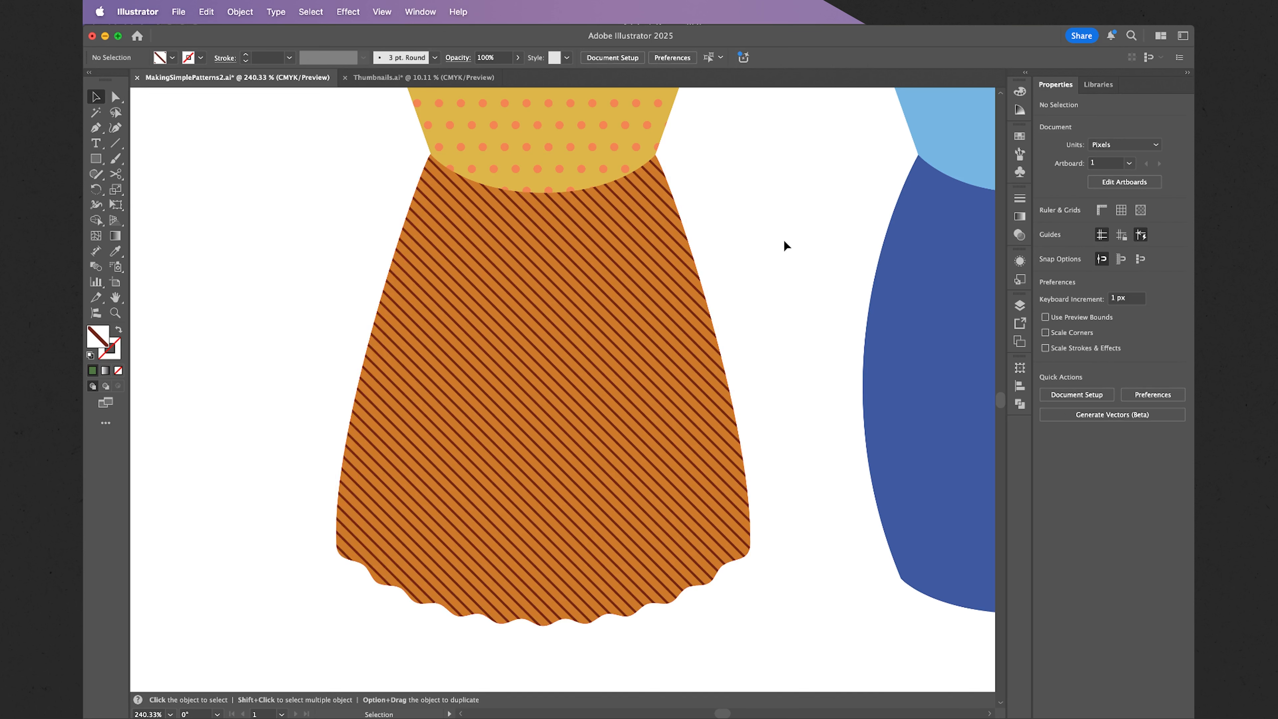
Draw a short vertical line about 12.5 px high on the blank area beside the light blue top
{"action": "scroll", "coordinate": [784, 246], "scroll_direction": "right", "scroll_amount": 5}
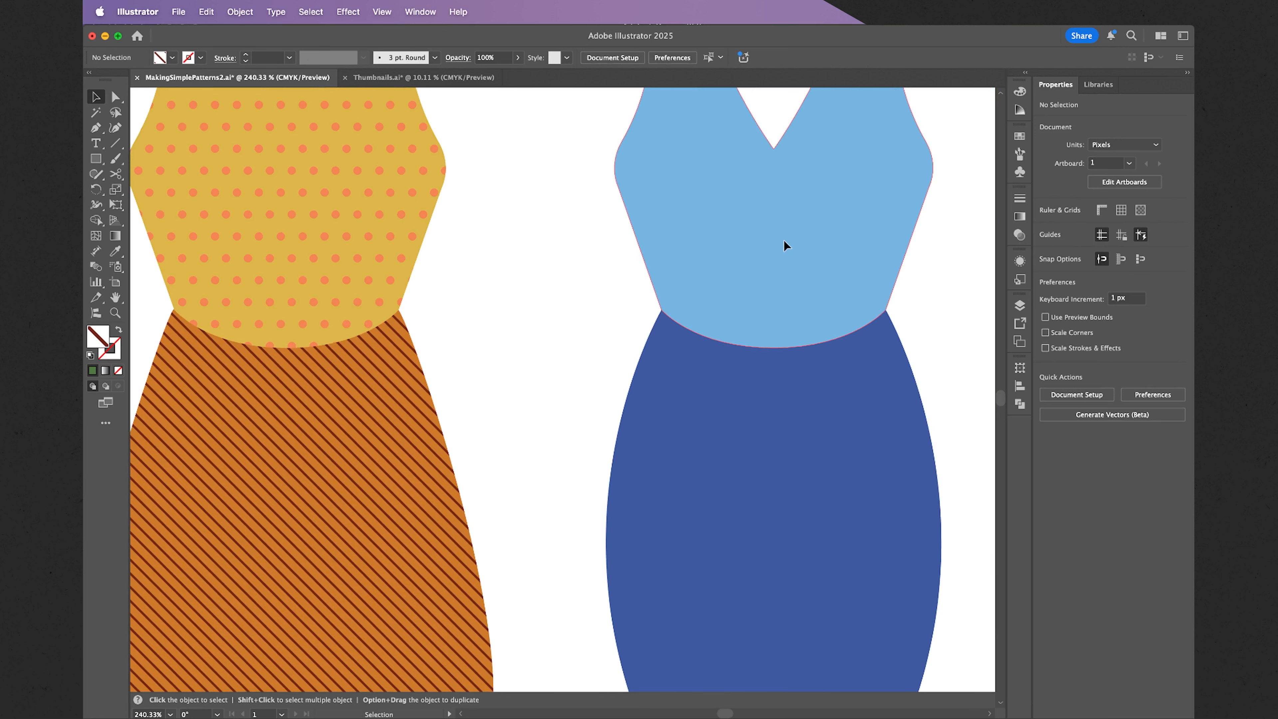
{"action": "scroll", "coordinate": [784, 241], "scroll_direction": "up", "scroll_amount": 5}
{"action": "scroll", "coordinate": [784, 240], "scroll_direction": "right", "scroll_amount": 4}
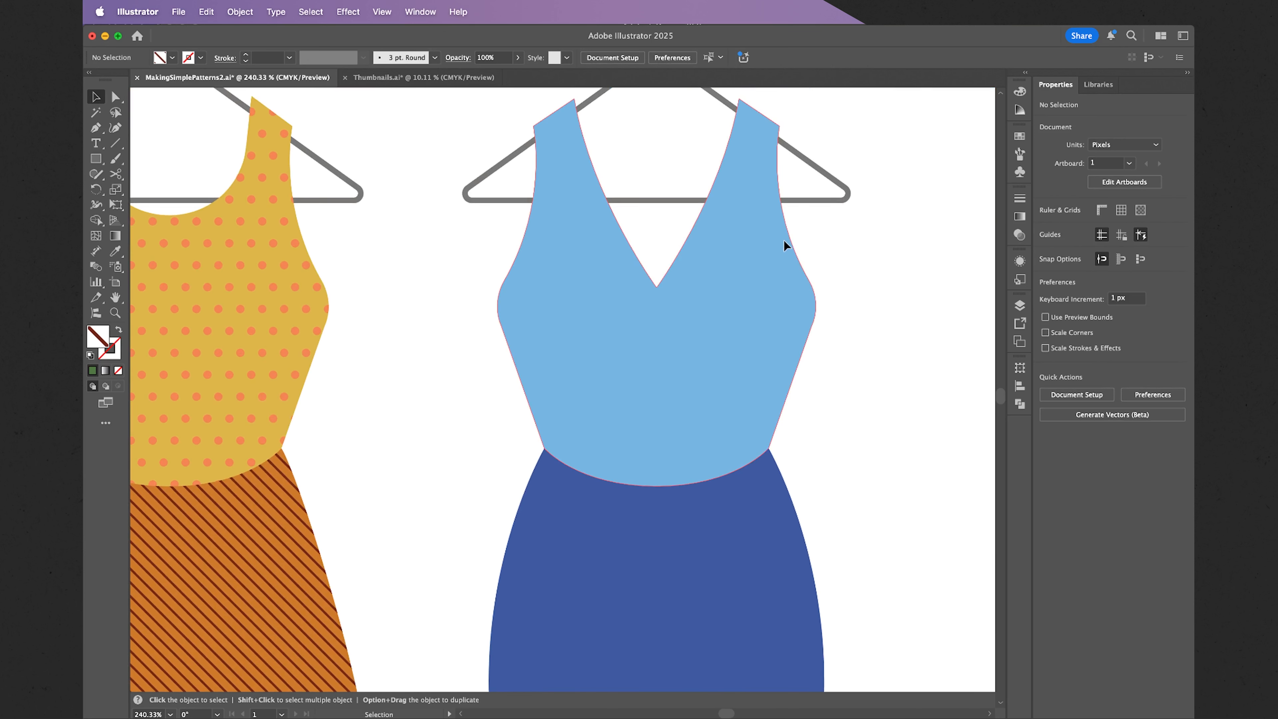
{"action": "scroll", "coordinate": [784, 246], "scroll_direction": "right", "scroll_amount": 6}
{"action": "scroll", "coordinate": [784, 246], "scroll_direction": "up", "scroll_amount": 4}
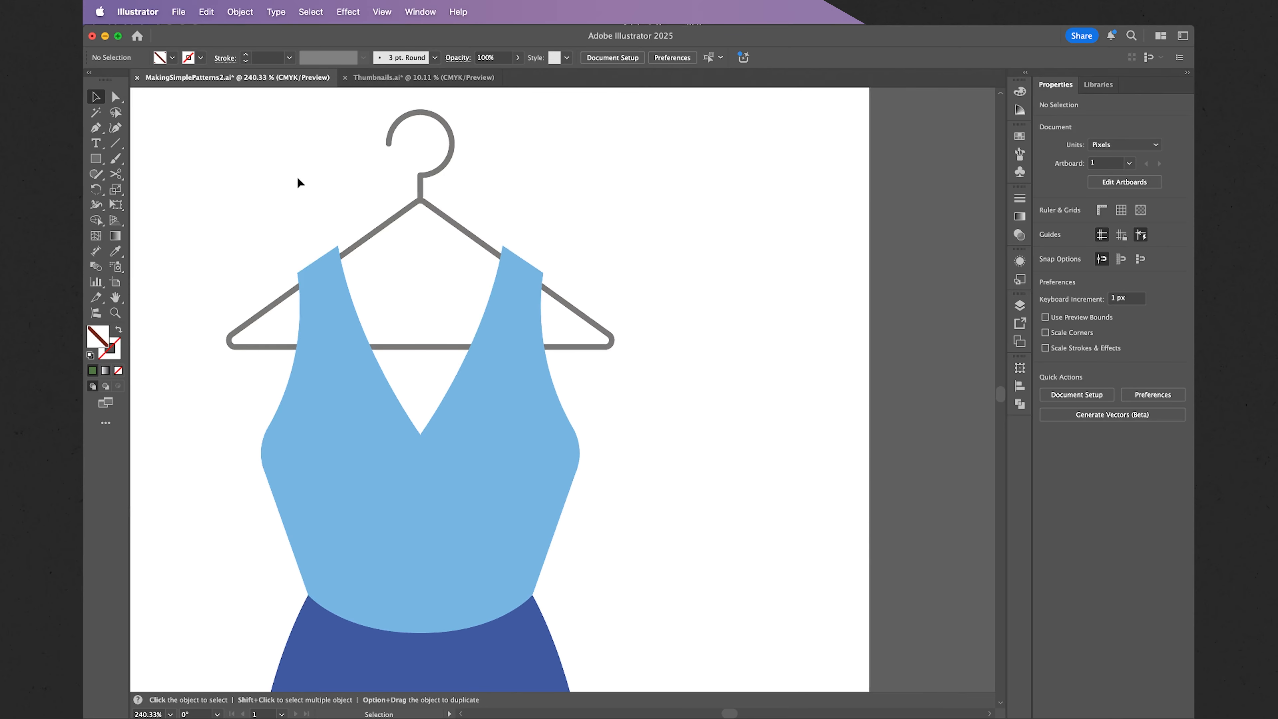
{"action": "left_click", "coordinate": [116, 144]}
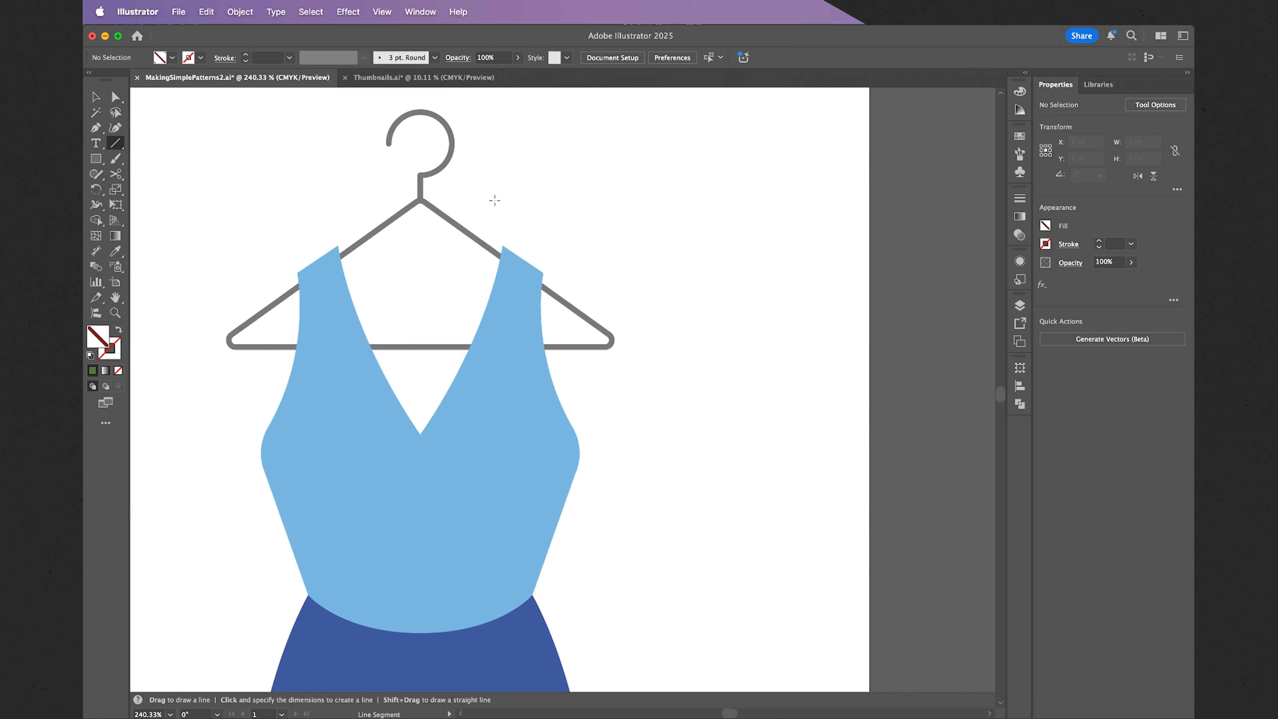
{"action": "left_click_drag", "start_coordinate": [718, 263], "coordinate": [718, 296]}
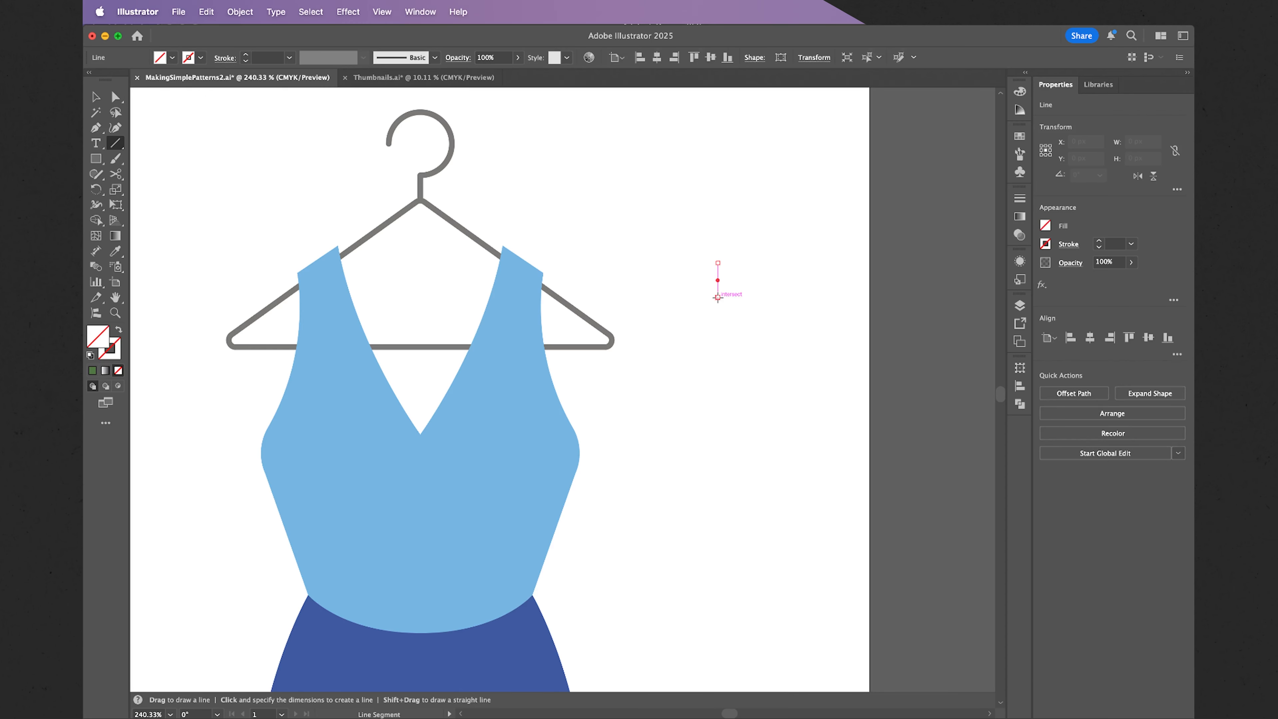
Set the vertical line's stroke to 2 pt and dark blue 3D4491
{"action": "left_click", "coordinate": [245, 54]}
{"action": "left_click", "coordinate": [245, 54]}
{"action": "left_click", "coordinate": [245, 54]}
{"action": "left_click", "coordinate": [245, 54]}
{"action": "left_click", "coordinate": [245, 54]}
{"action": "left_click", "coordinate": [245, 54]}
{"action": "left_click", "coordinate": [246, 61]}
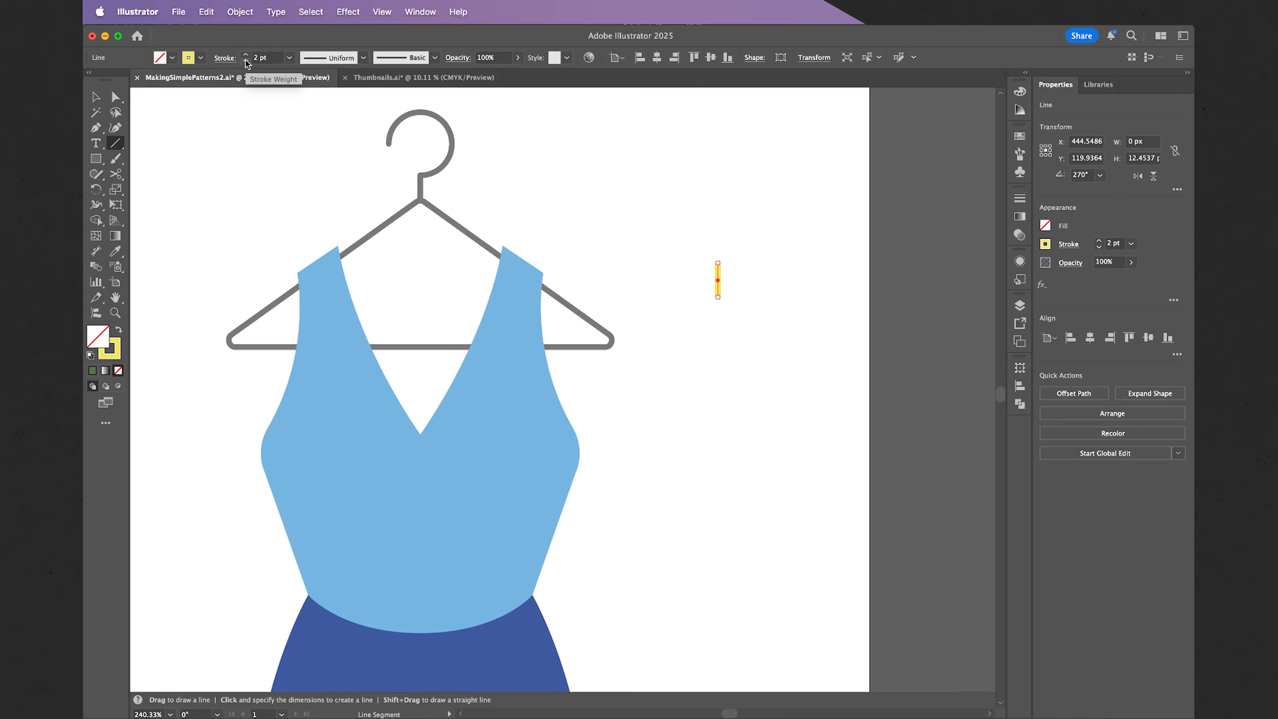
{"action": "double_click", "coordinate": [120, 344]}
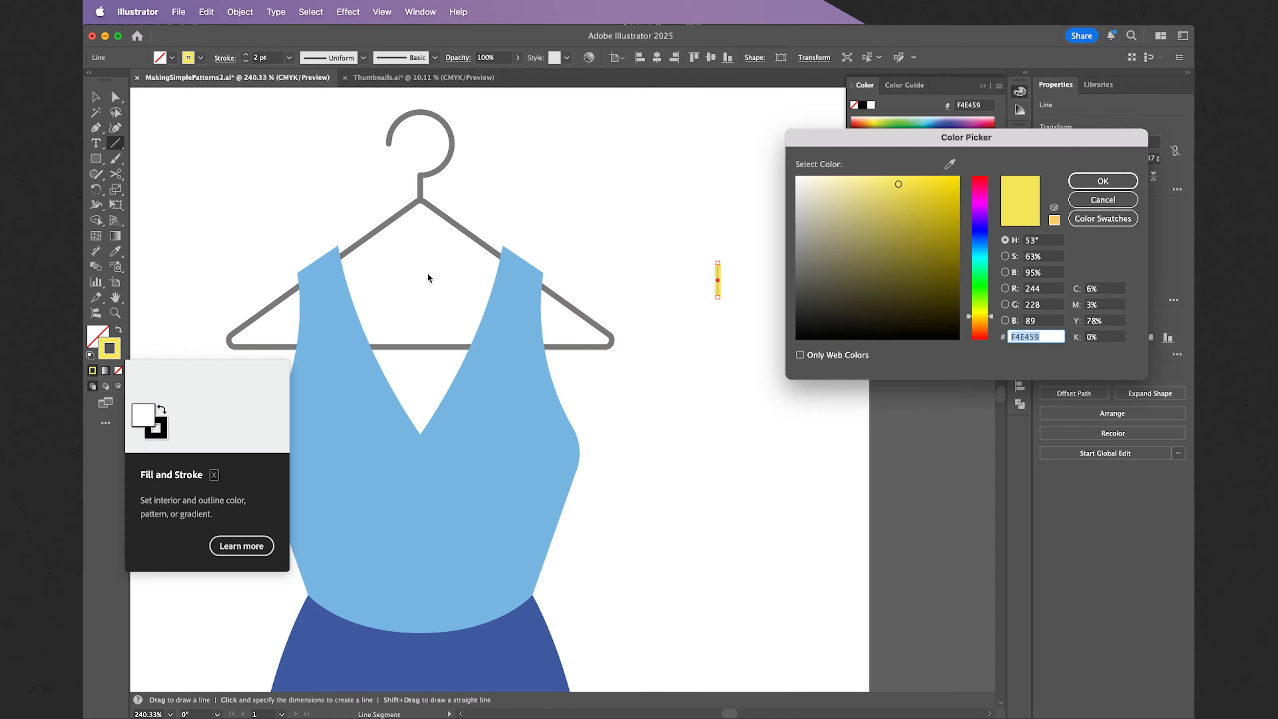
{"action": "left_click", "coordinate": [985, 233]}
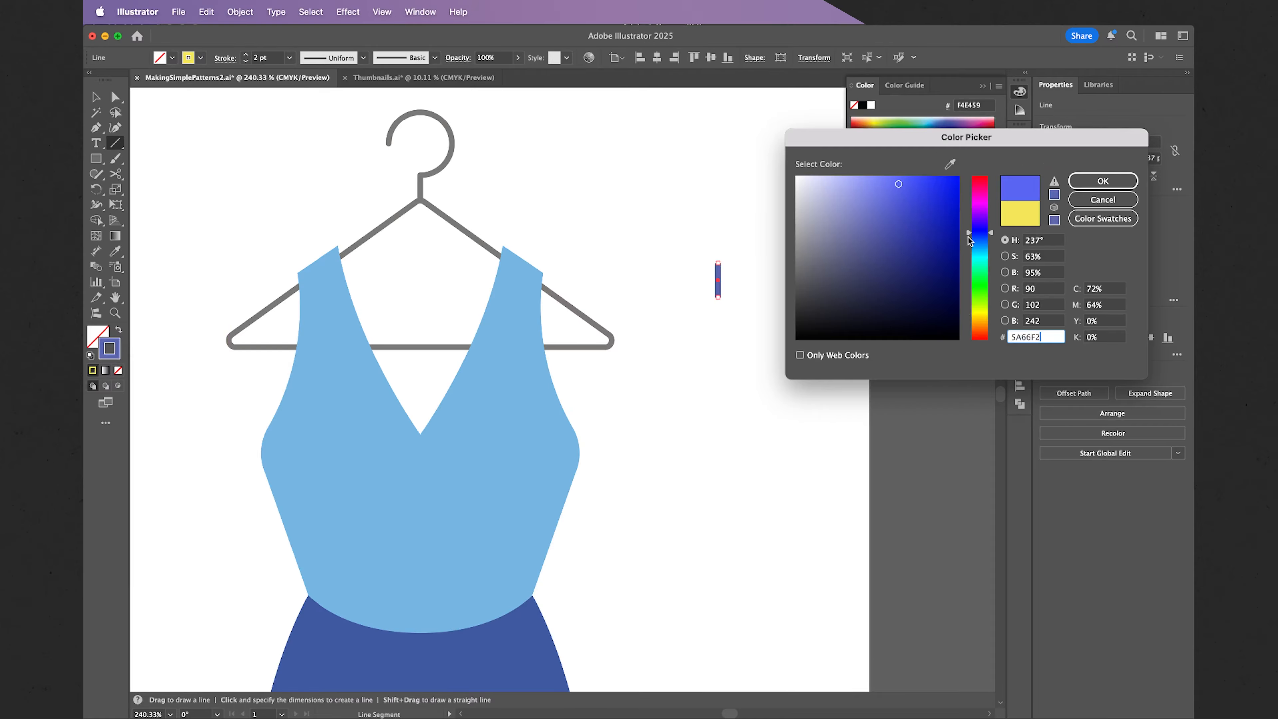
{"action": "mouse_move", "coordinate": [912, 250]}
{"action": "left_mouse_down"}
{"action": "mouse_move", "coordinate": [899, 277]}
{"action": "mouse_move", "coordinate": [890, 245]}
{"action": "left_mouse_up"}
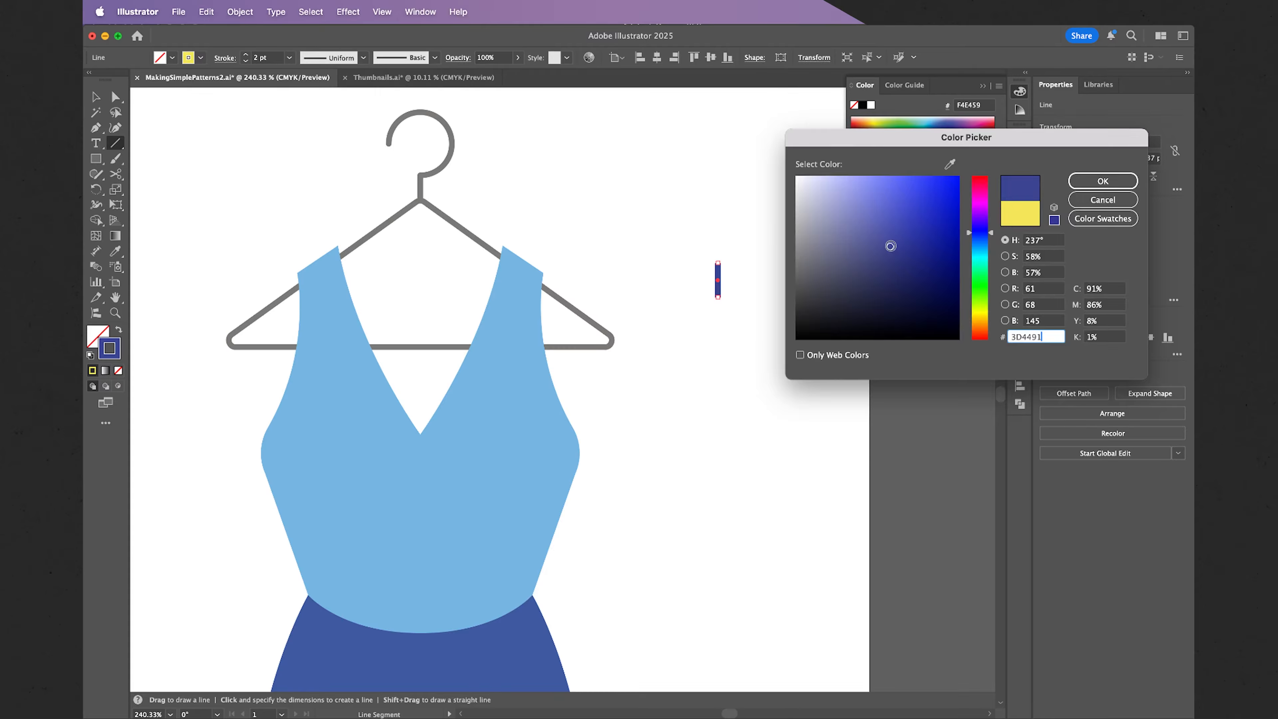
{"action": "key", "text": "Return"}
Duplicate the dark blue line in place and rotate the duplicate 90° to form a plus shape
{"action": "left_click", "coordinate": [206, 12]}
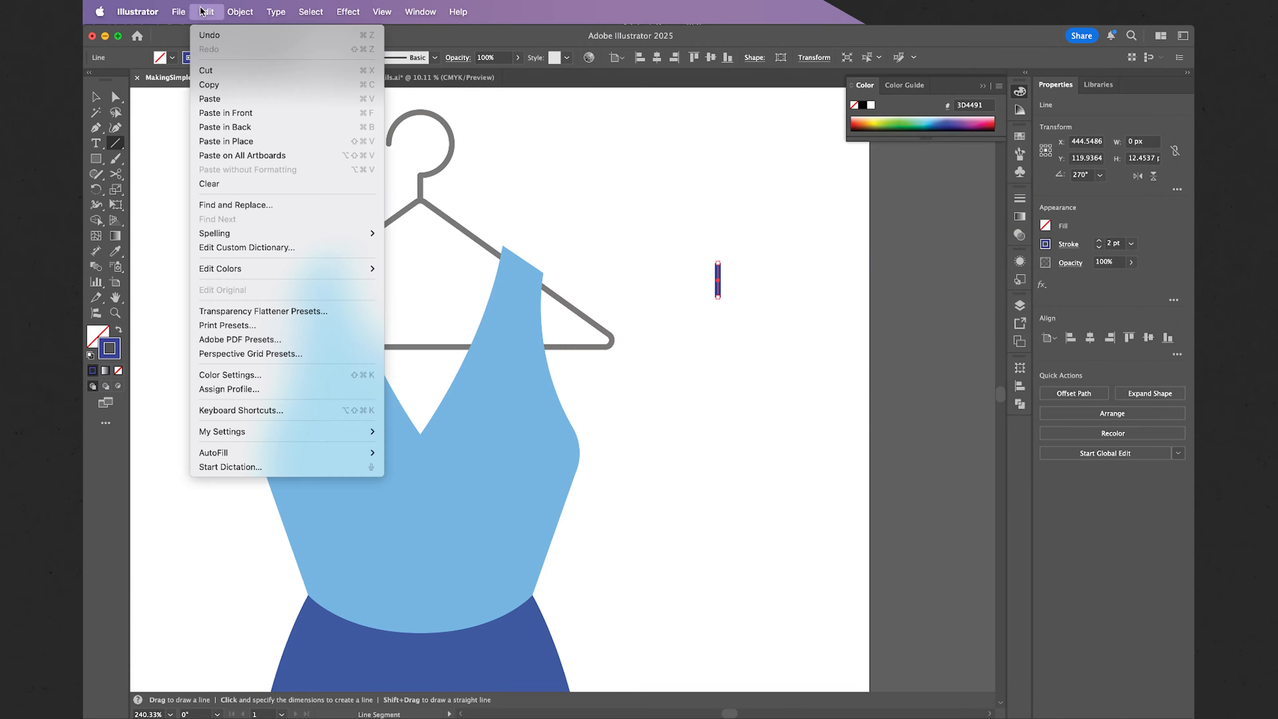
{"action": "left_click", "coordinate": [215, 89]}
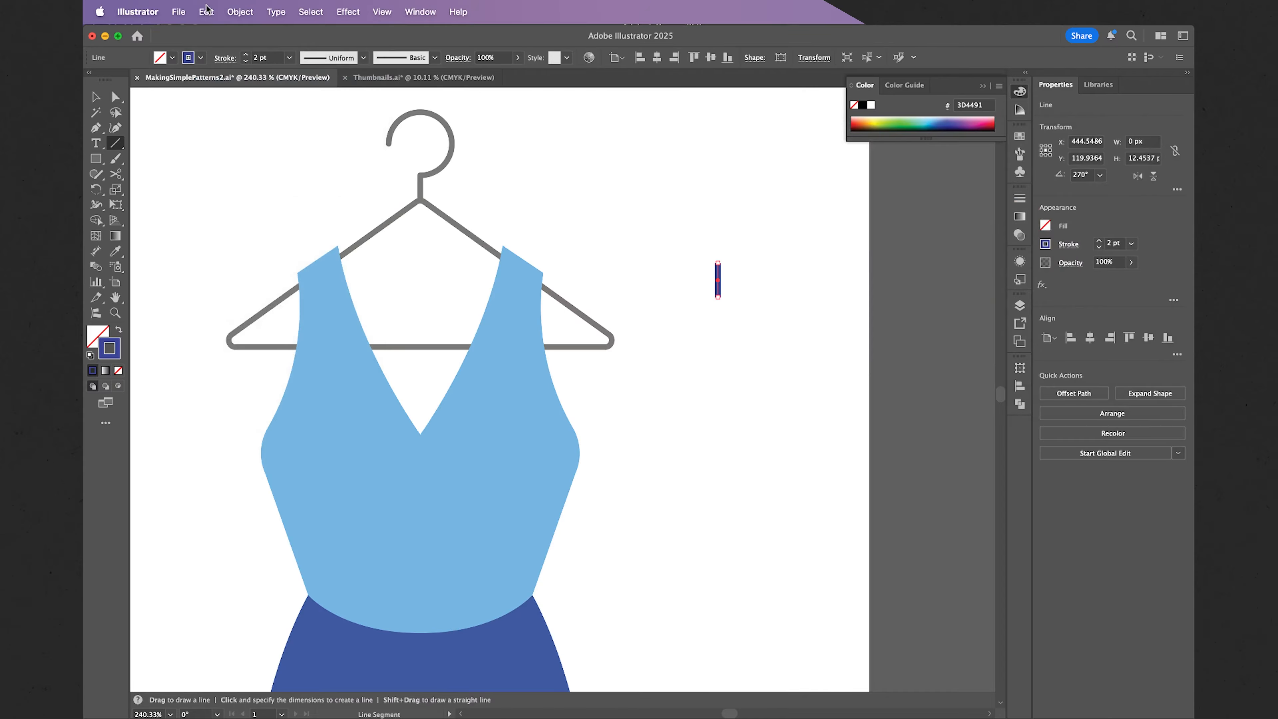
{"action": "left_click", "coordinate": [206, 8]}
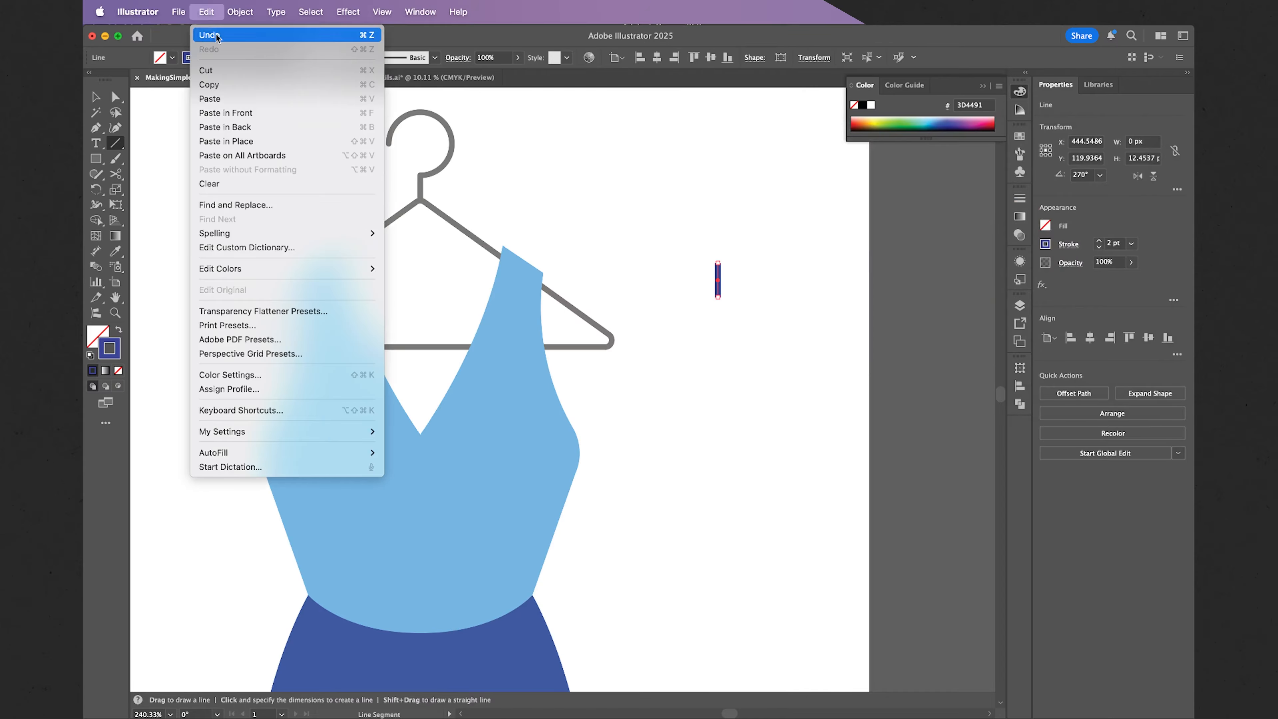
{"action": "left_click", "coordinate": [228, 142]}
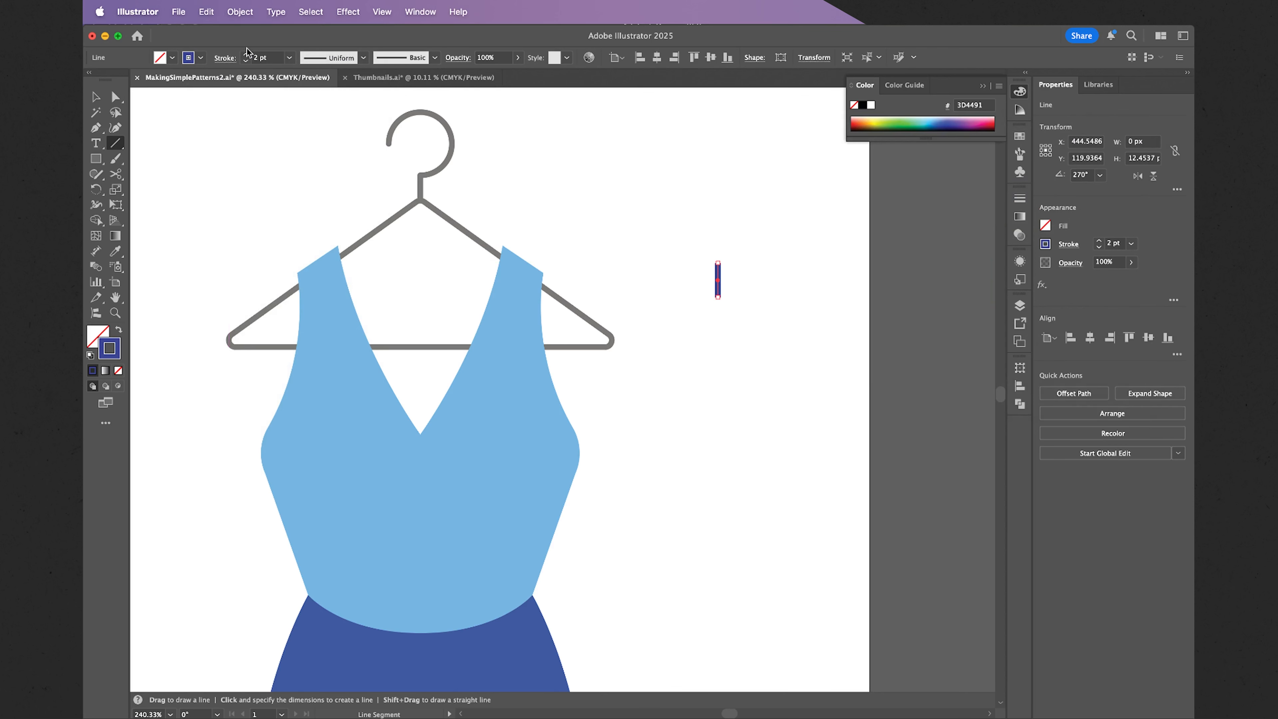
{"action": "left_click", "coordinate": [243, 14]}
{"action": "mouse_move", "coordinate": [267, 35]}
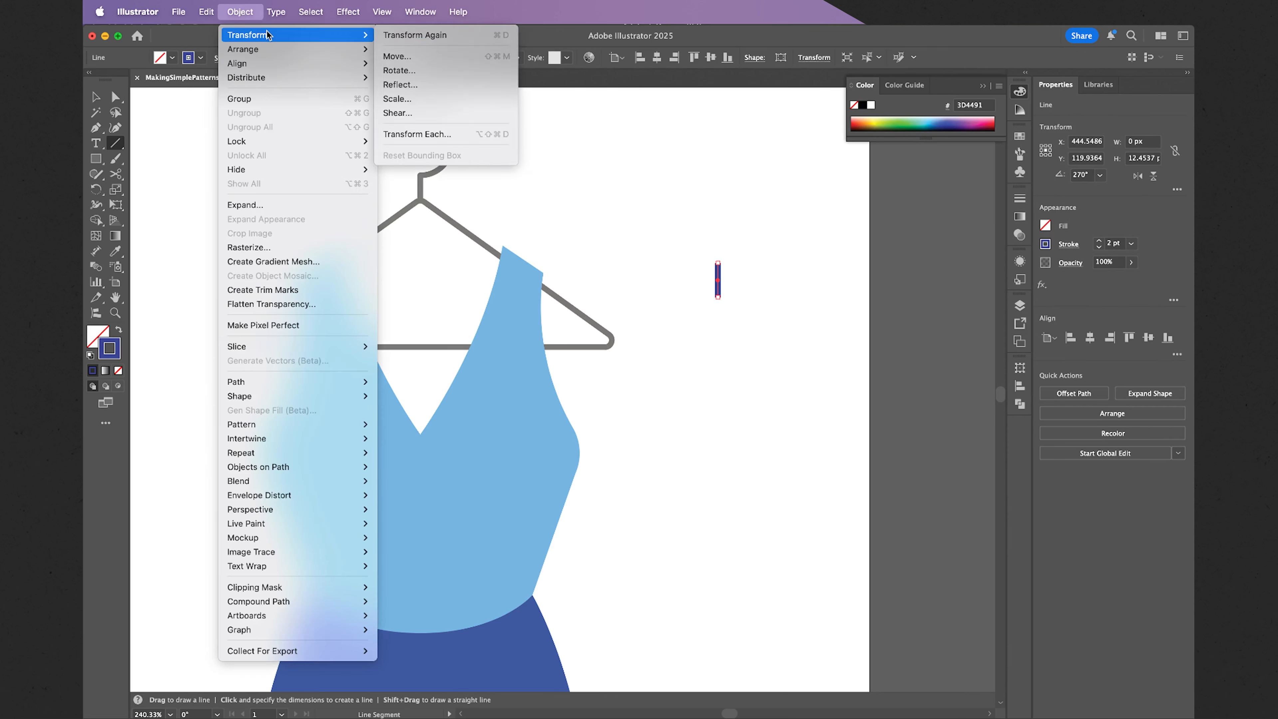
{"action": "left_click", "coordinate": [403, 70]}
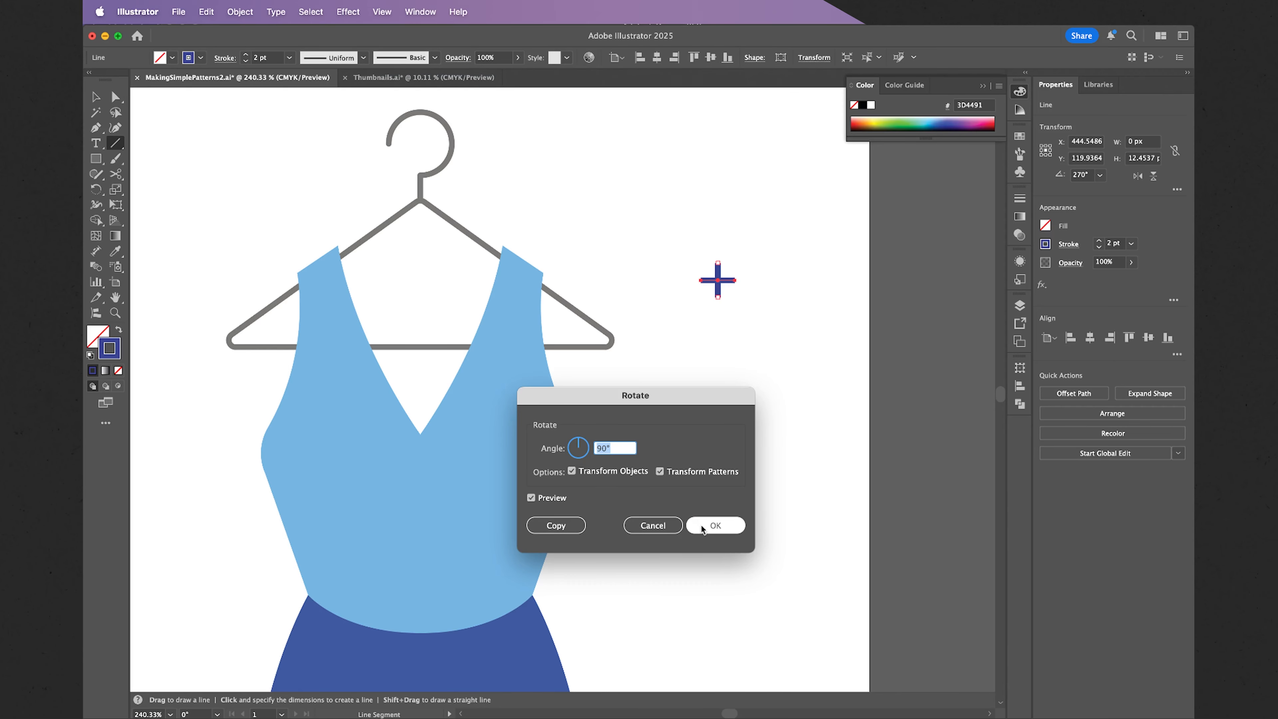
{"action": "left_click", "coordinate": [715, 525]}
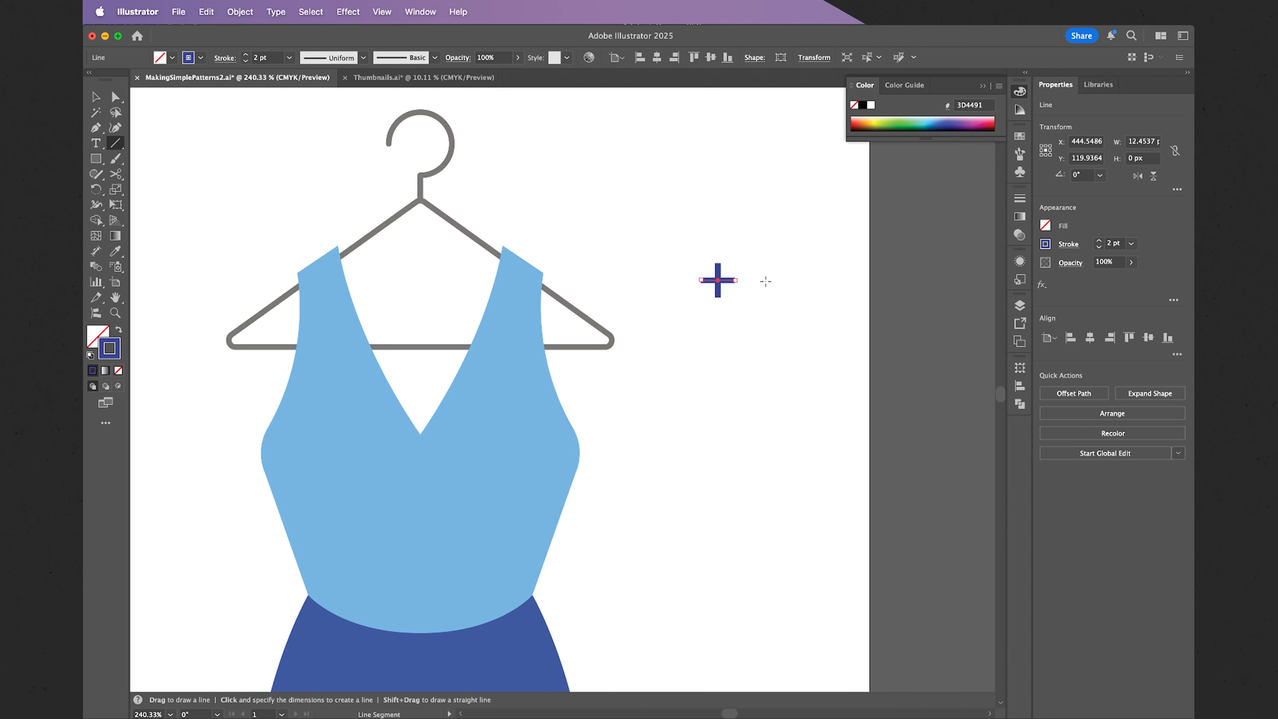
Draw a square about 12.5 px per side exactly covering the plus shape, with dark blue fill and no stroke
{"action": "scroll", "coordinate": [760, 267], "scroll_direction": "up", "scroll_amount": 3}
{"action": "scroll", "coordinate": [761, 268], "scroll_direction": "up", "scroll_amount": 10}
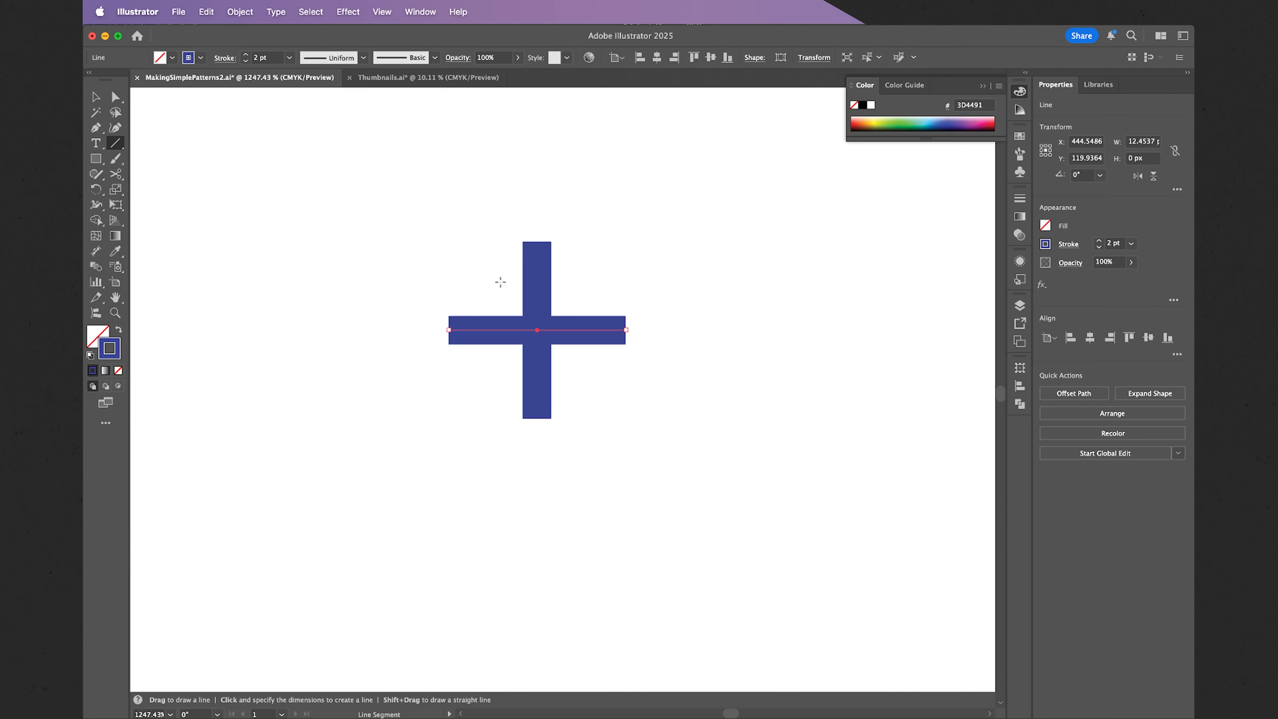
{"action": "left_click", "coordinate": [95, 161]}
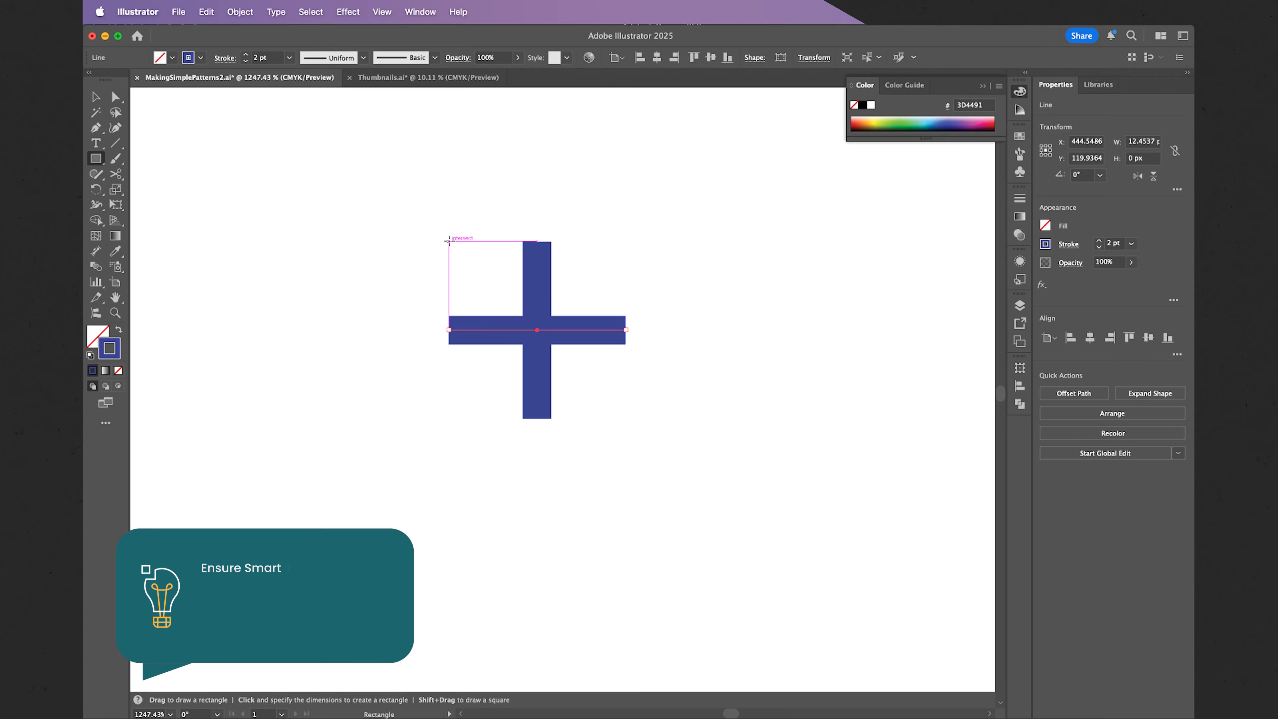
{"action": "left_click_drag", "start_coordinate": [448, 241], "coordinate": [625, 383]}
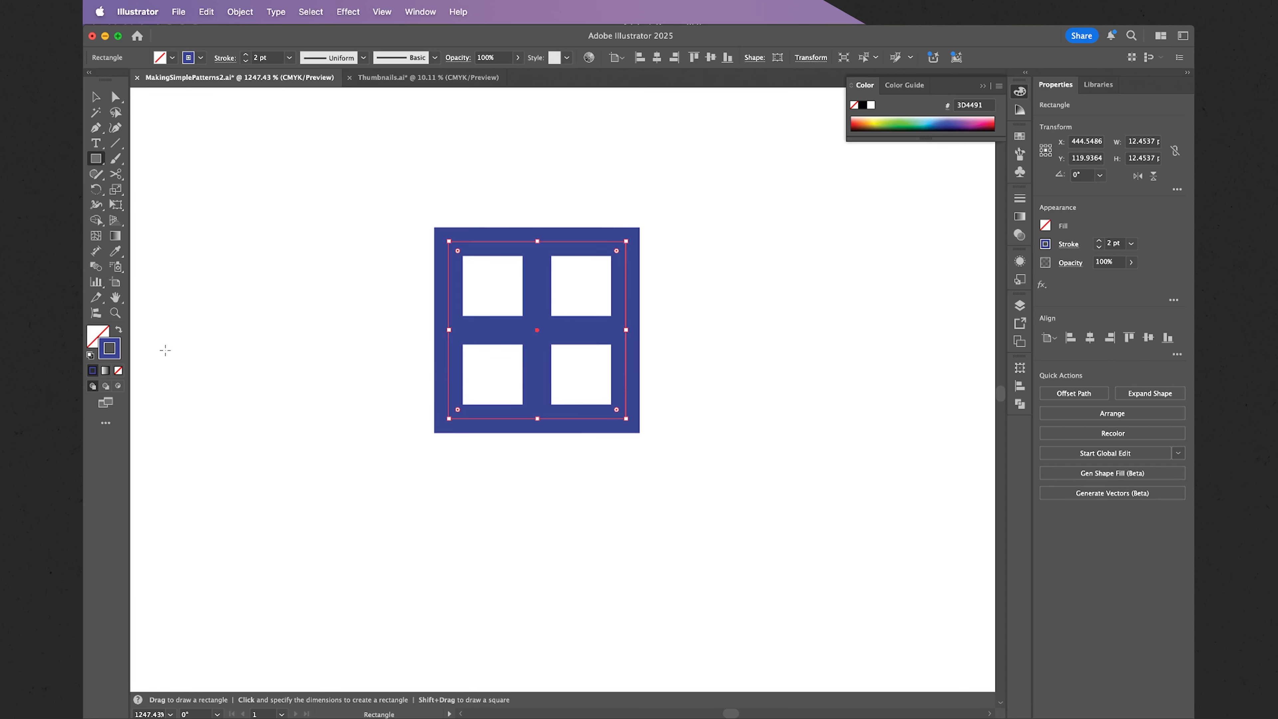
{"action": "left_click", "coordinate": [120, 331]}
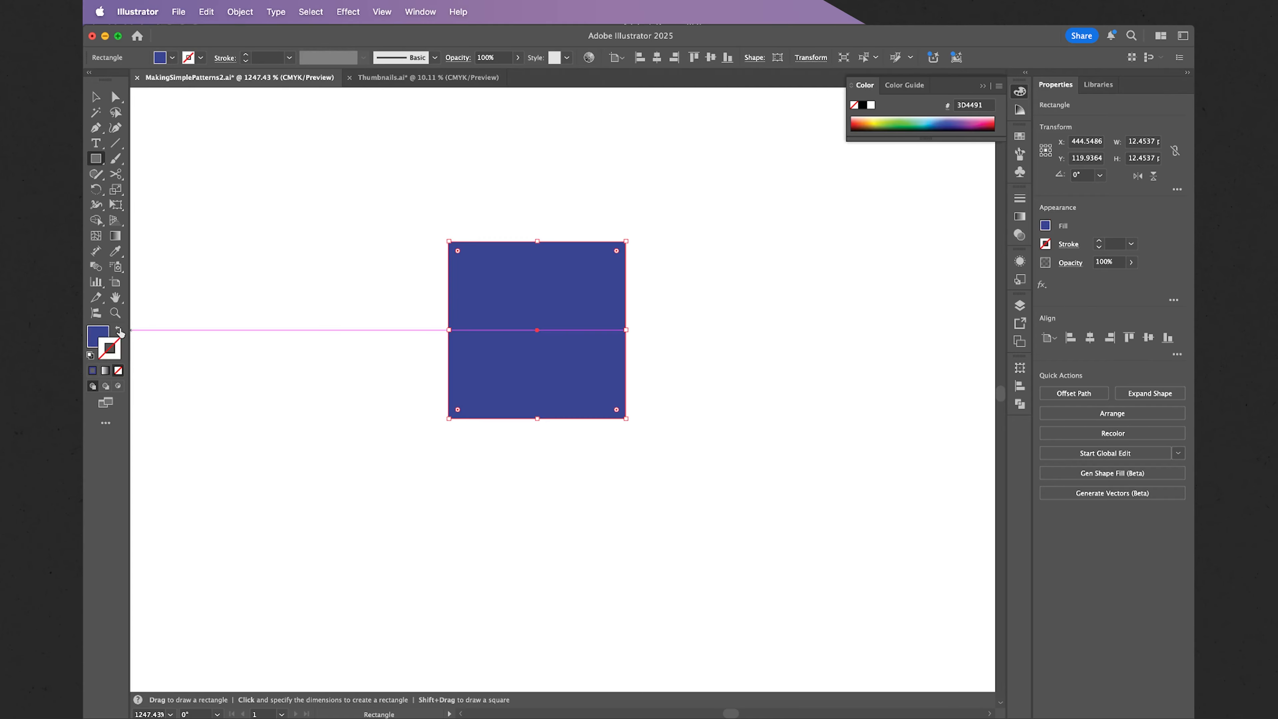
Change the square's fill to pinkish purple D84DD8, send it behind the plus shape and deselect it
{"action": "left_click", "coordinate": [96, 97]}
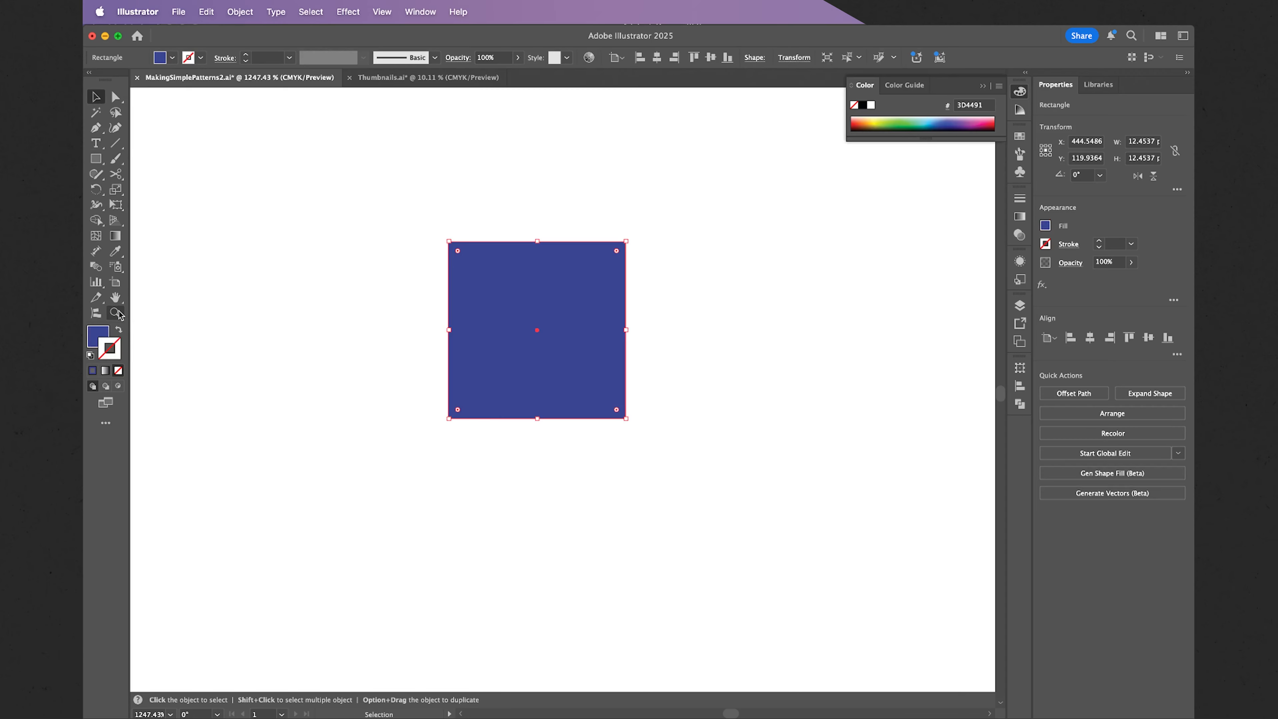
{"action": "left_click", "coordinate": [98, 335]}
{"action": "double_click", "coordinate": [98, 335]}
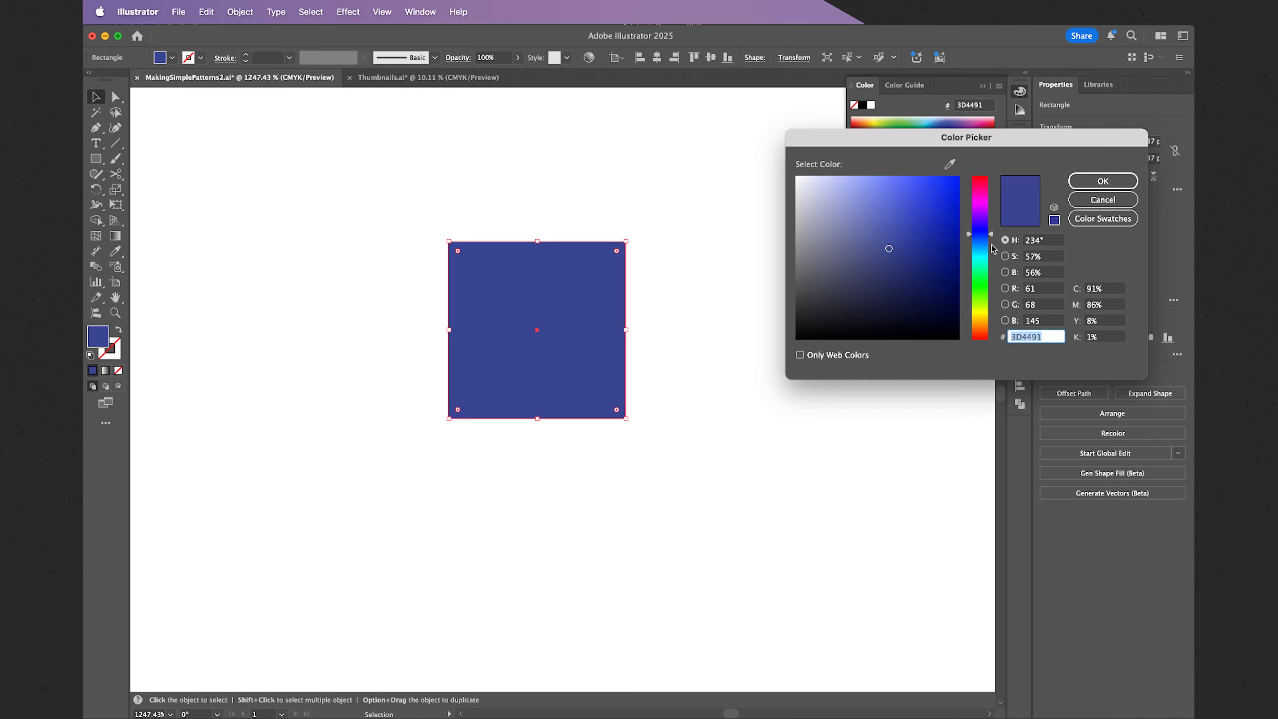
{"action": "left_click_drag", "start_coordinate": [993, 235], "coordinate": [992, 203]}
{"action": "left_click_drag", "start_coordinate": [894, 236], "coordinate": [902, 199]}
{"action": "left_click", "coordinate": [1088, 181]}
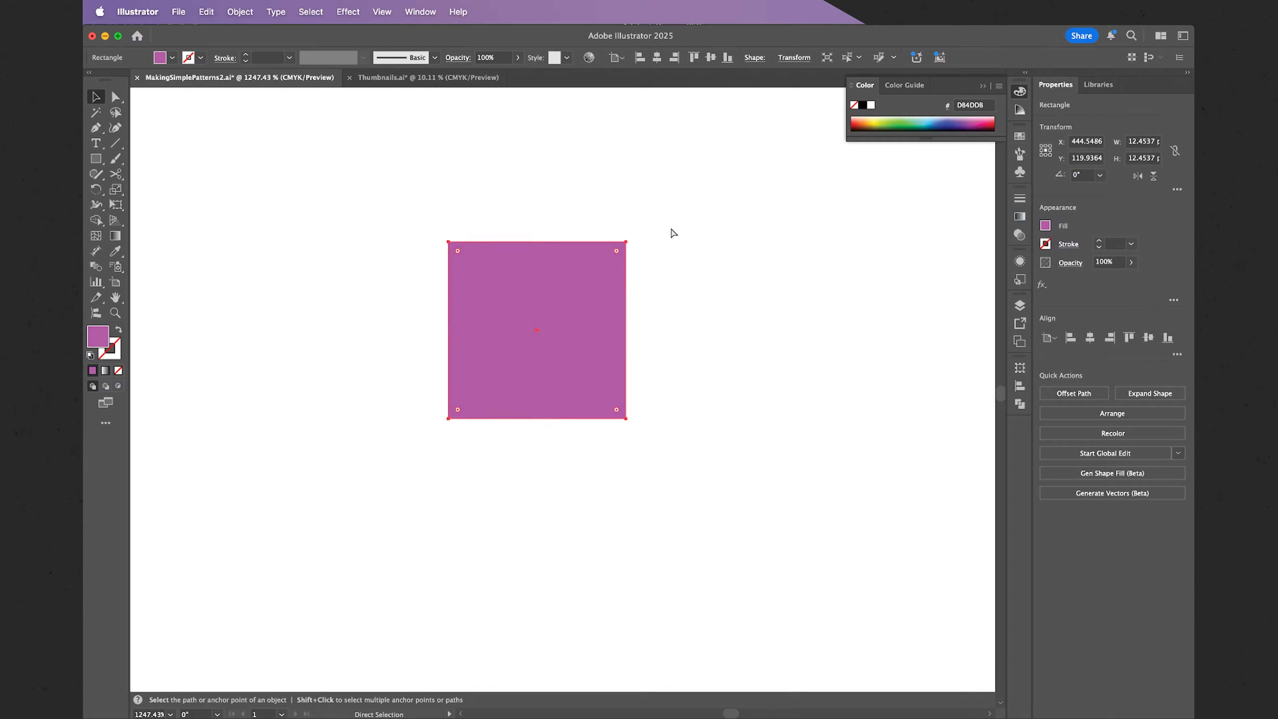
{"action": "left_click", "coordinate": [692, 265]}
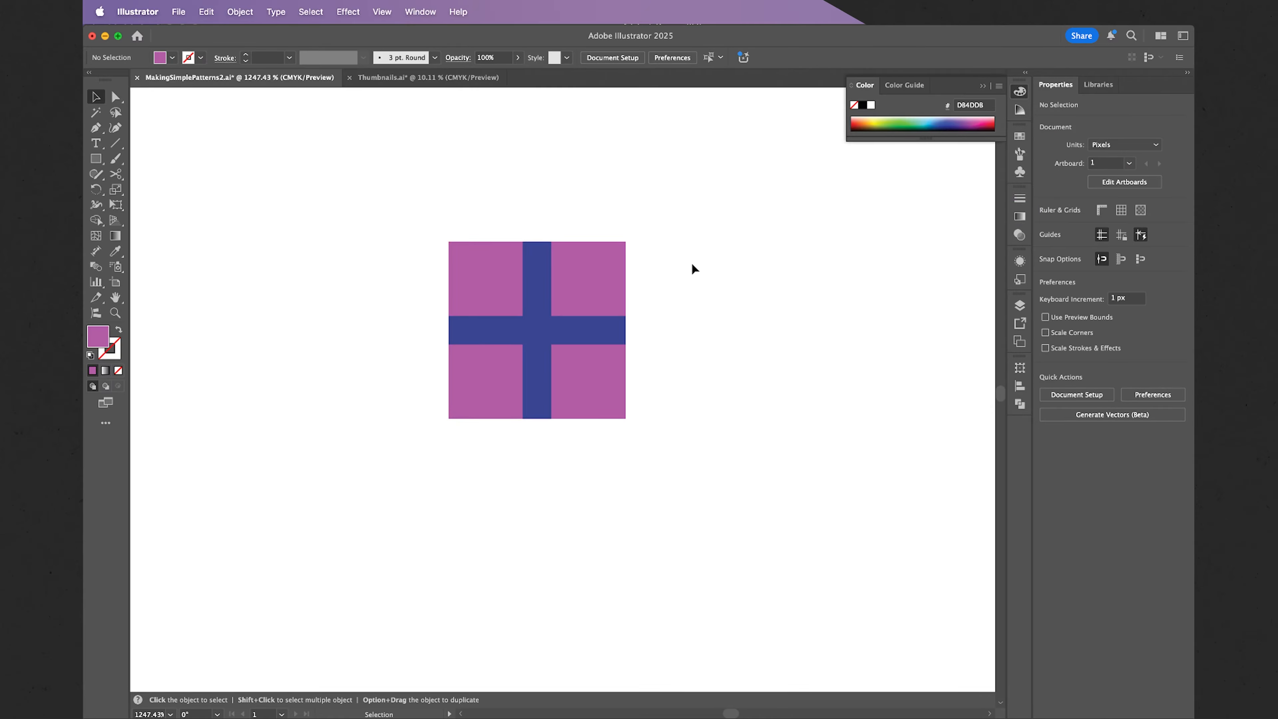
Make a new pattern from the purple square and the dark blue plus shape together
{"action": "scroll", "coordinate": [692, 264], "scroll_direction": "down", "scroll_amount": 10}
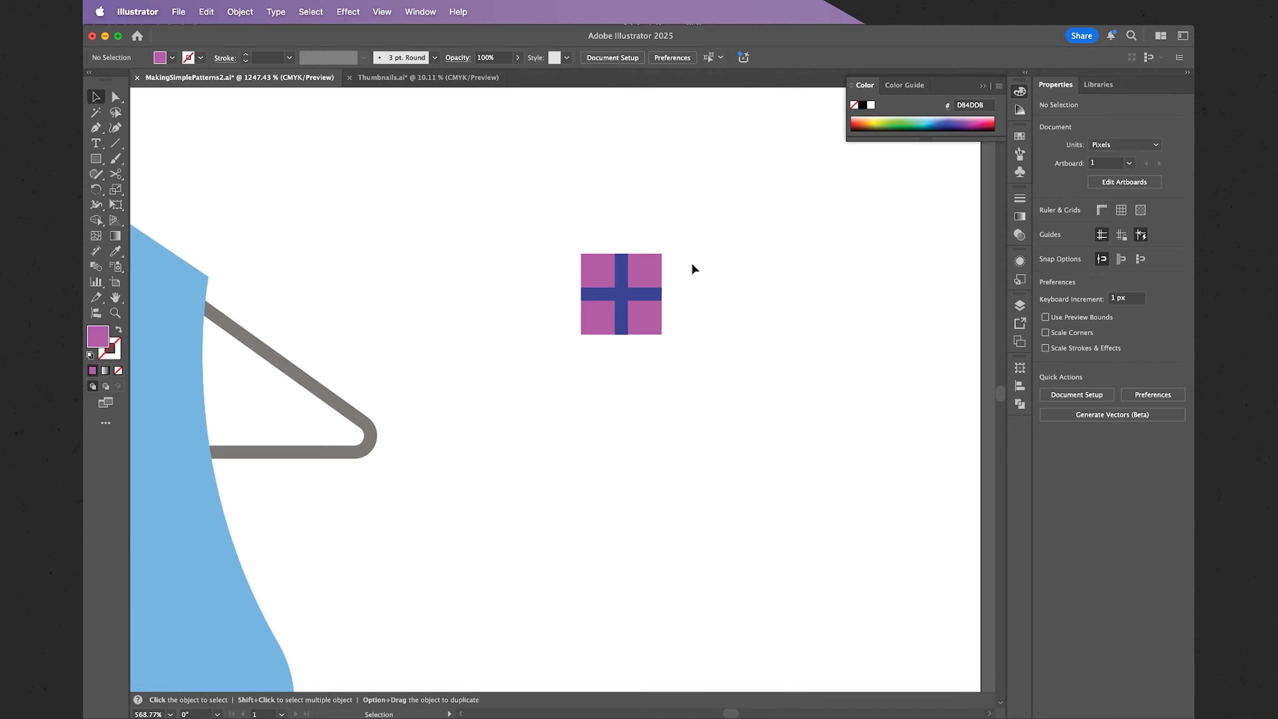
{"action": "scroll", "coordinate": [692, 265], "scroll_direction": "left", "scroll_amount": 2}
{"action": "scroll", "coordinate": [692, 266], "scroll_direction": "down", "scroll_amount": 1}
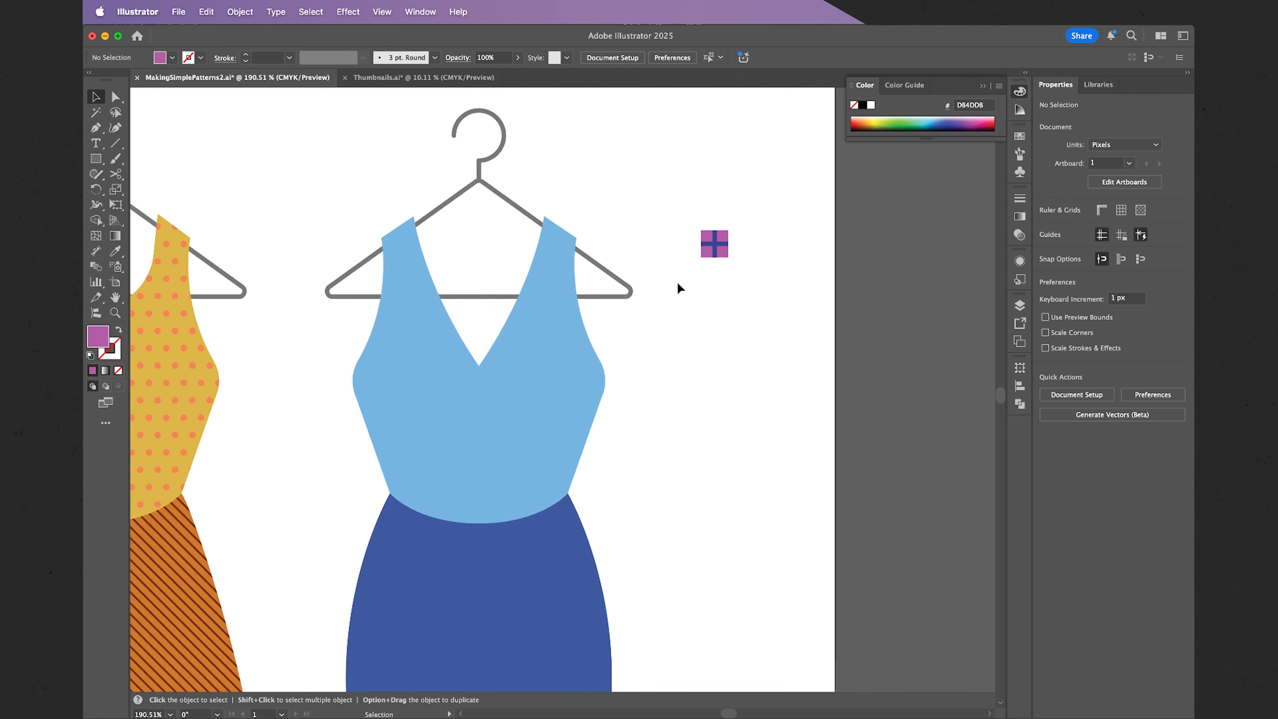
{"action": "left_click_drag", "start_coordinate": [728, 235], "coordinate": [750, 201]}
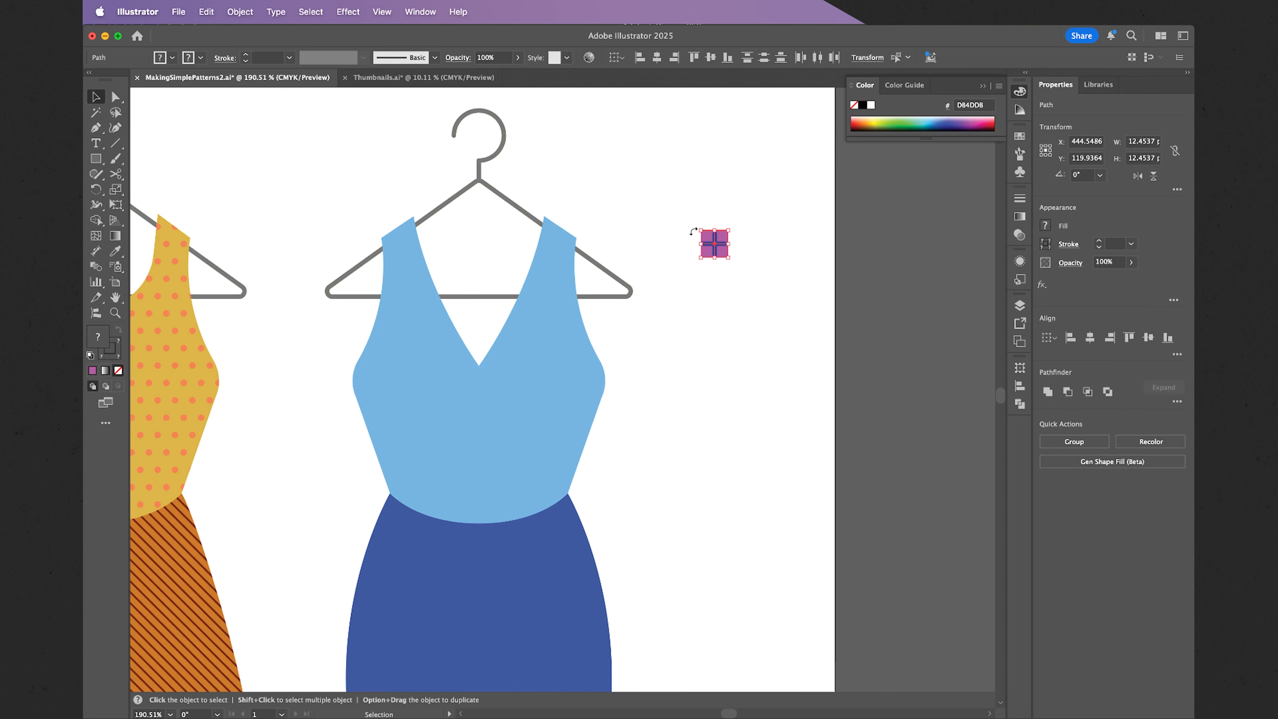
{"action": "left_click", "coordinate": [240, 12]}
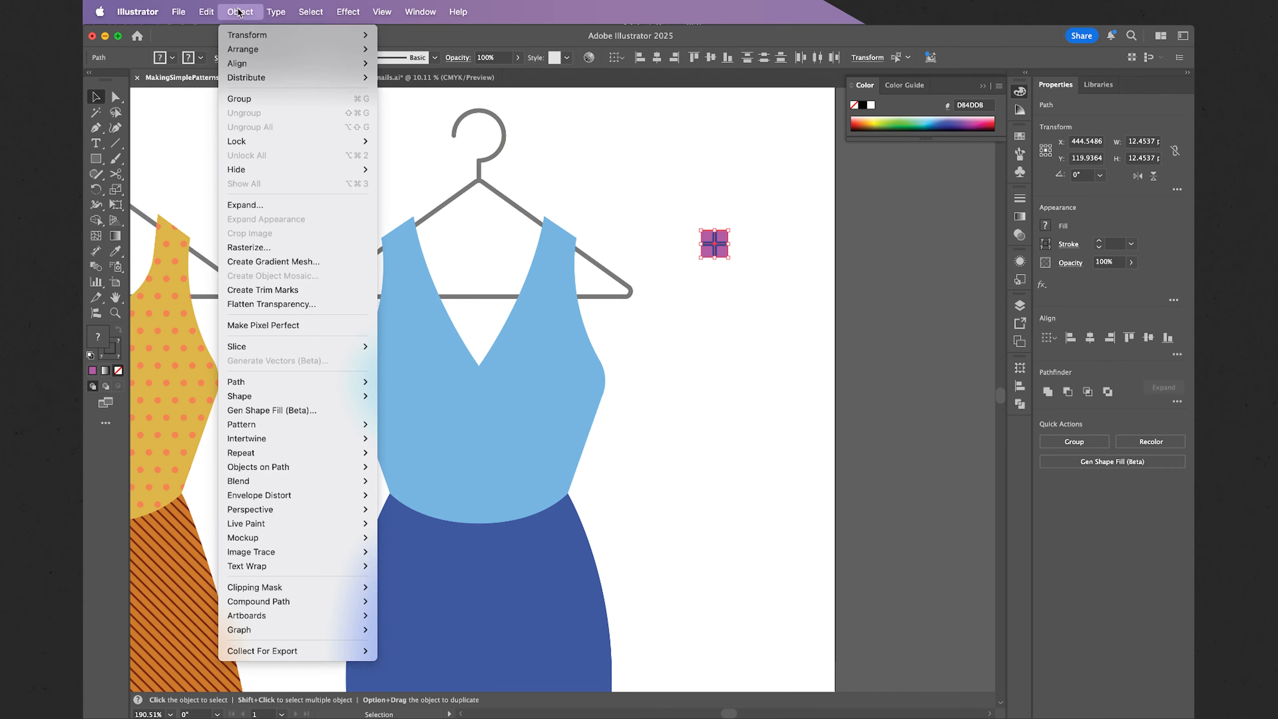
{"action": "mouse_move", "coordinate": [320, 425]}
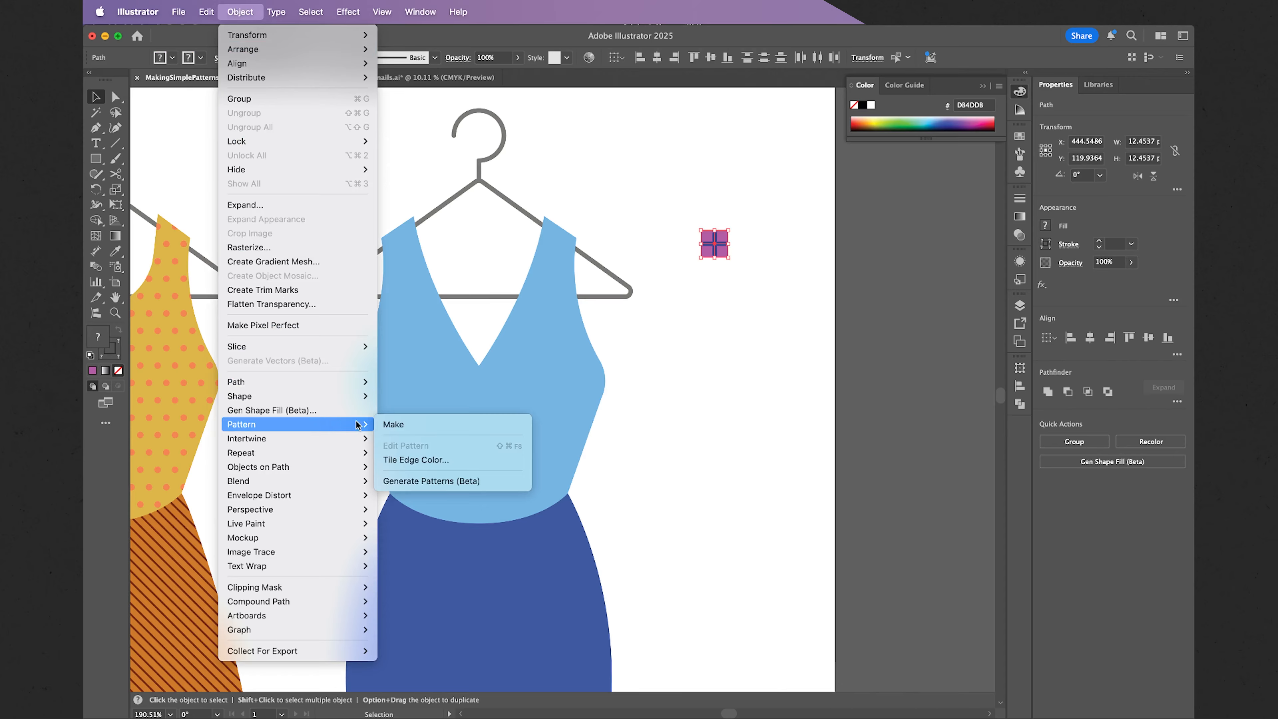
{"action": "left_click", "coordinate": [387, 428]}
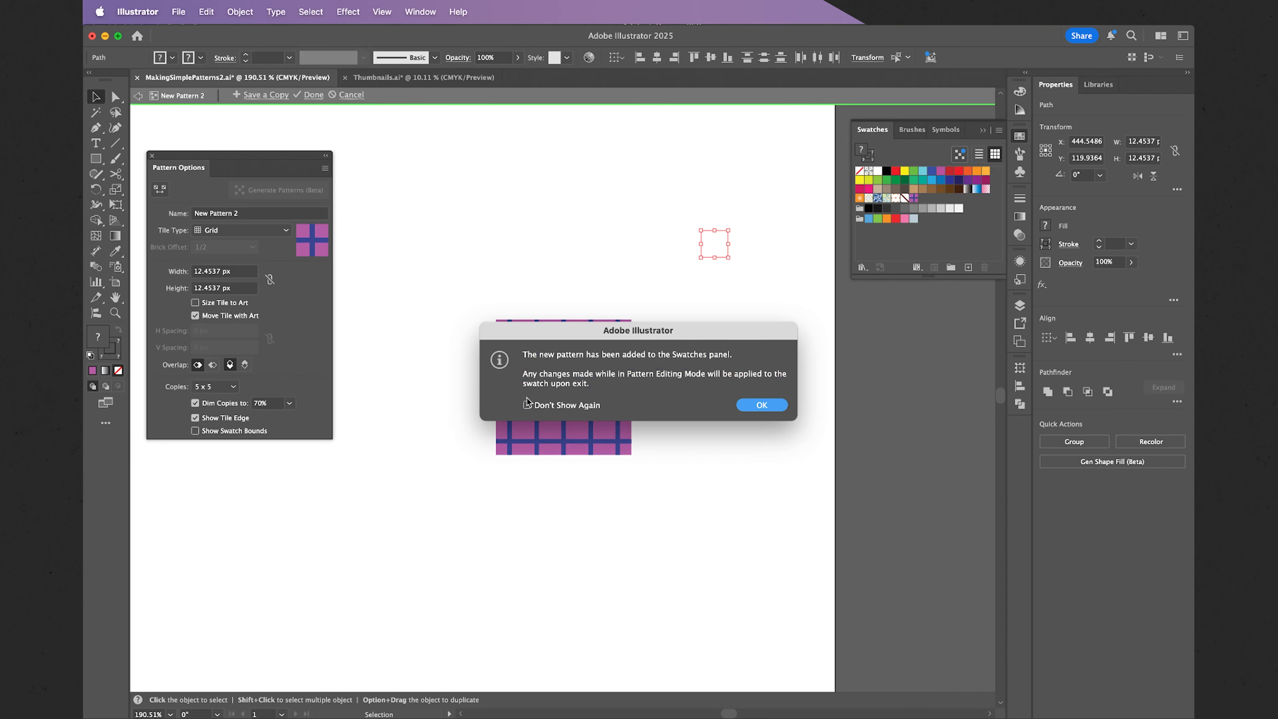
{"action": "left_click", "coordinate": [760, 406]}
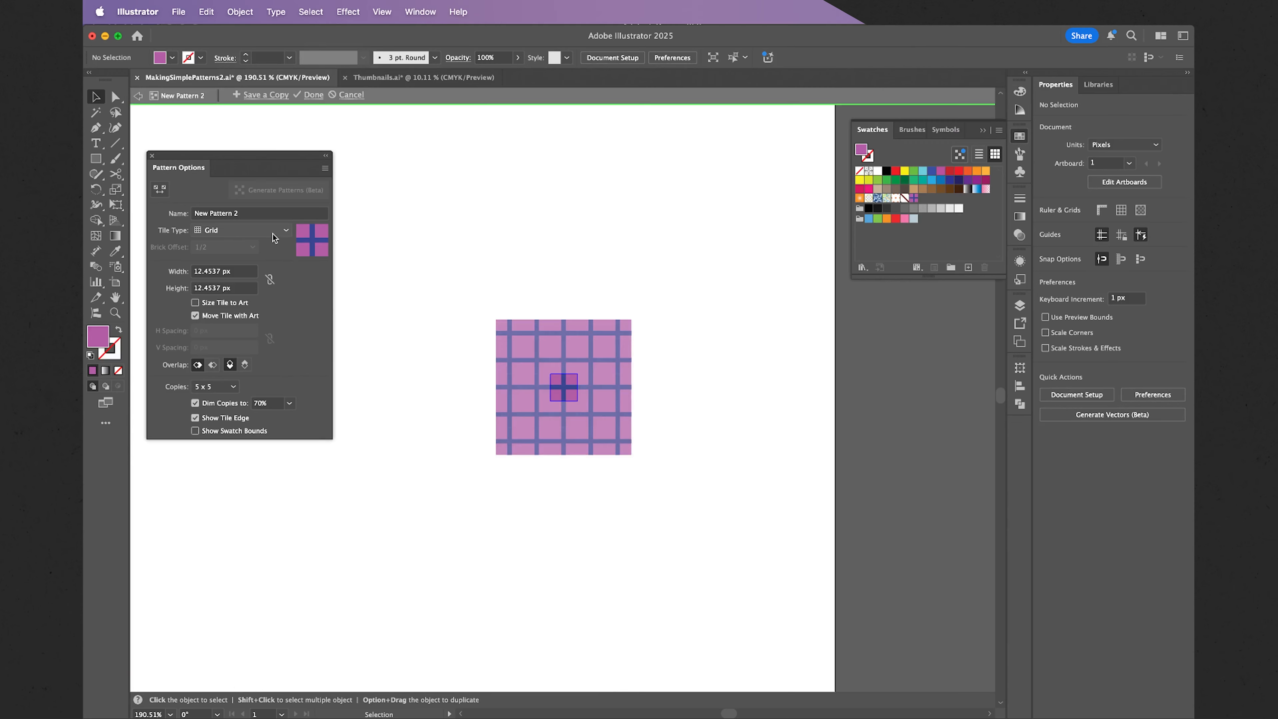
Name the new pattern Grid and finish editing it
{"action": "left_click", "coordinate": [197, 213]}
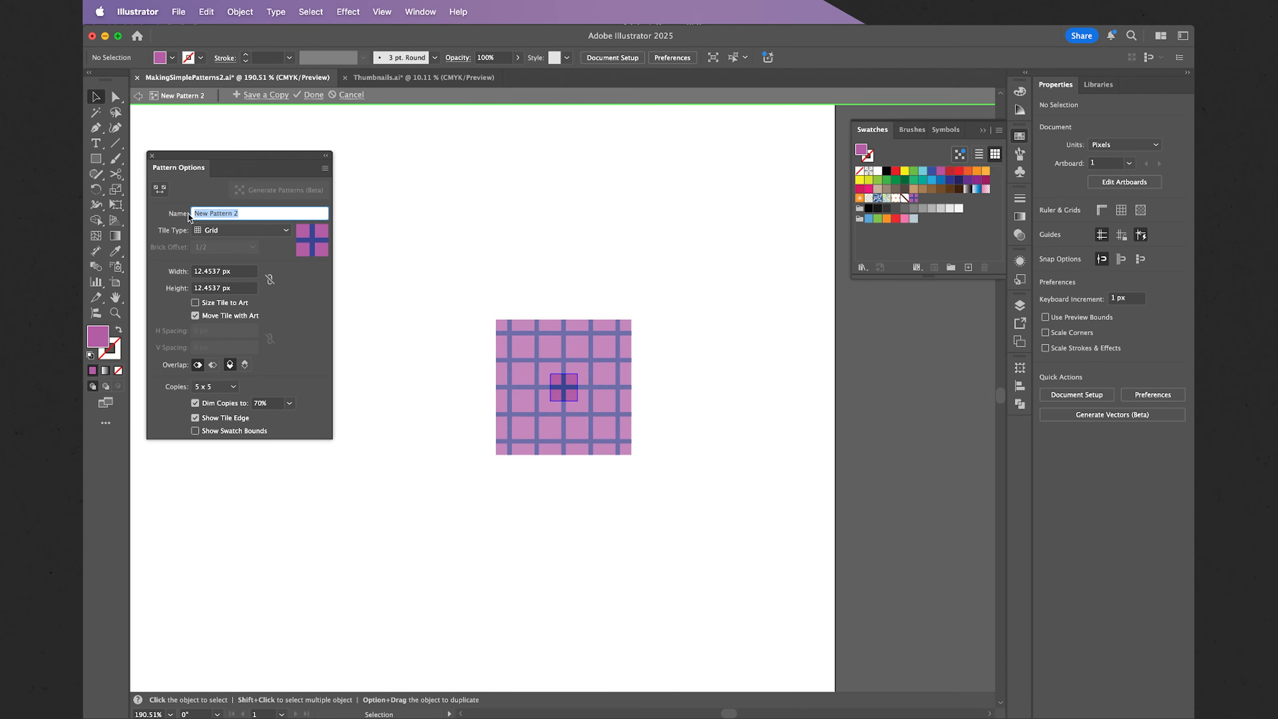
{"action": "key", "text": "BackSpace"}
{"action": "type", "text": "Grid"}
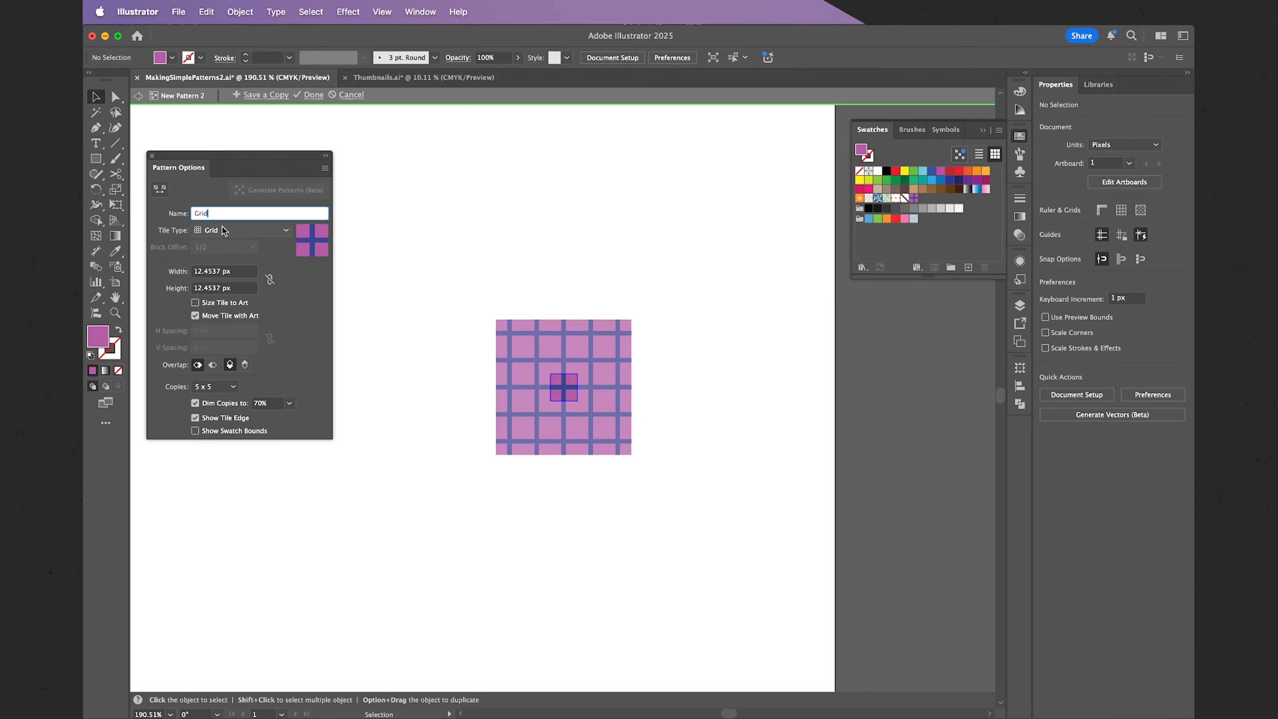
{"action": "left_click", "coordinate": [313, 96]}
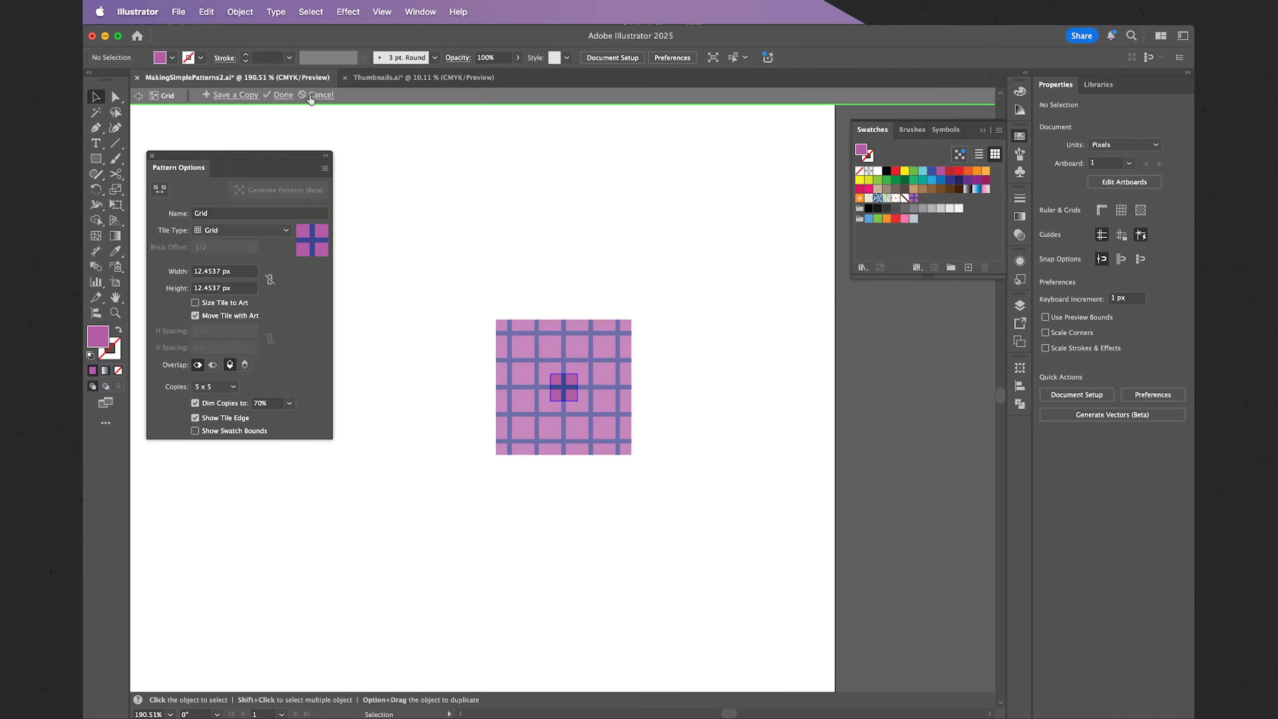
Fill the light blue dress top with the Grid pattern swatch and deselect it
{"action": "left_click", "coordinate": [424, 356]}
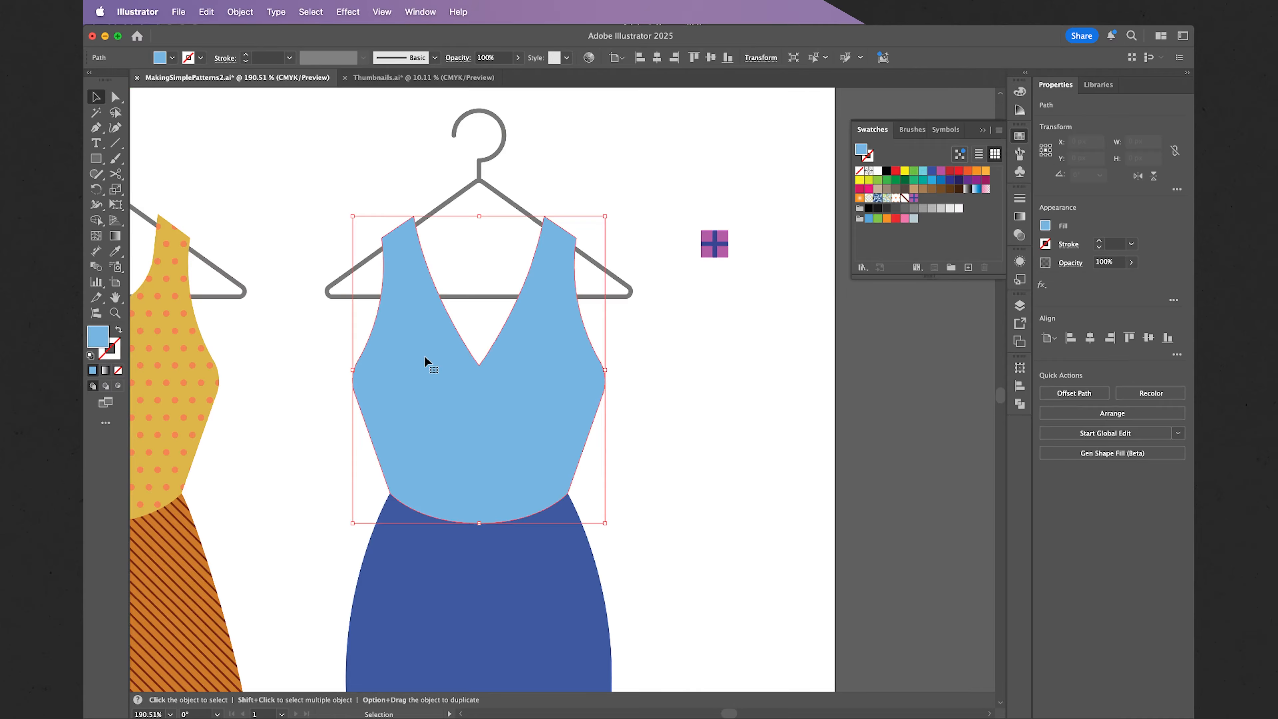
{"action": "left_click", "coordinate": [914, 200]}
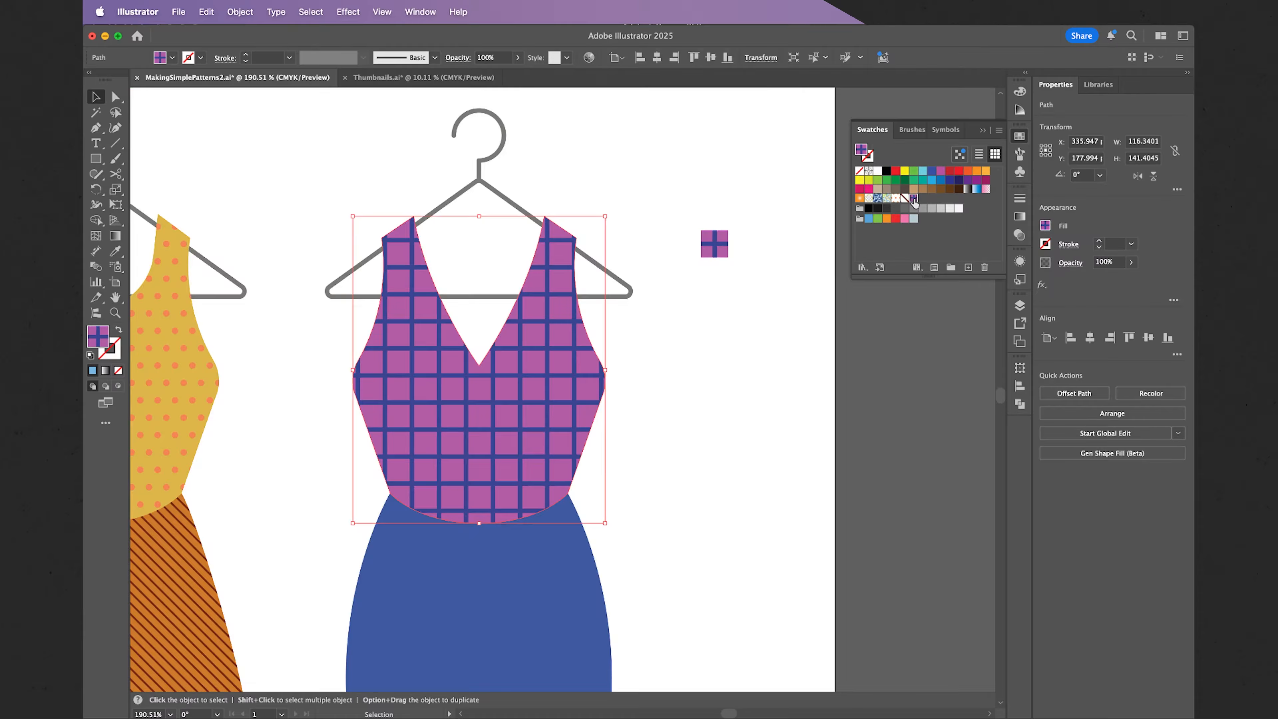
{"action": "left_click", "coordinate": [723, 425]}
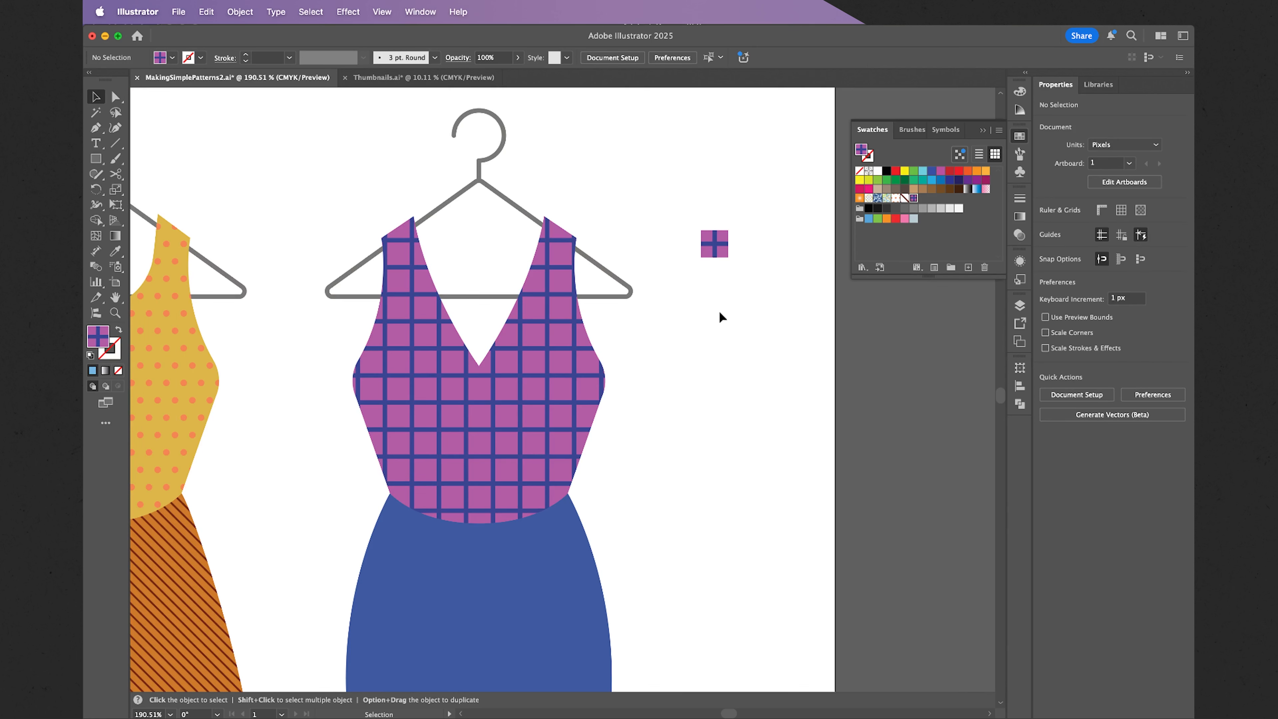
Delete the original purple square and both dark blue lines from the blank area beside the dress
{"action": "left_click", "coordinate": [724, 244]}
{"action": "key", "text": "Delete"}
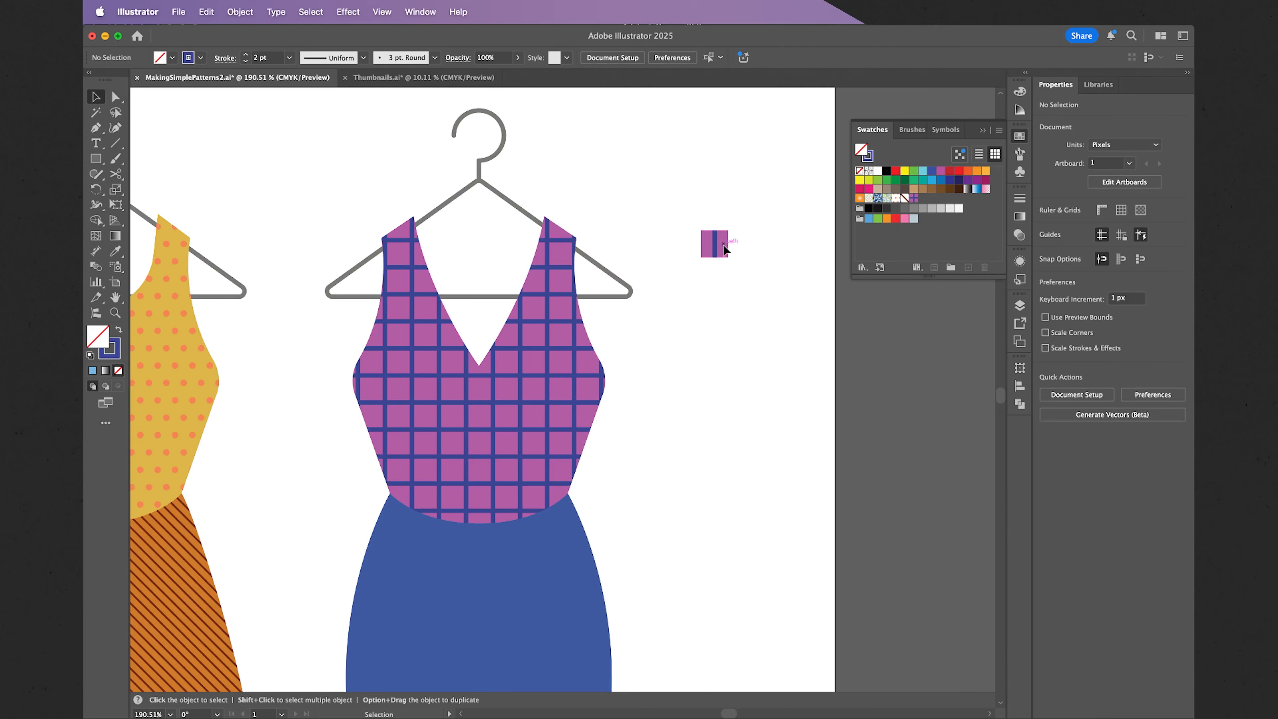
{"action": "left_click_drag", "start_coordinate": [735, 289], "coordinate": [693, 211]}
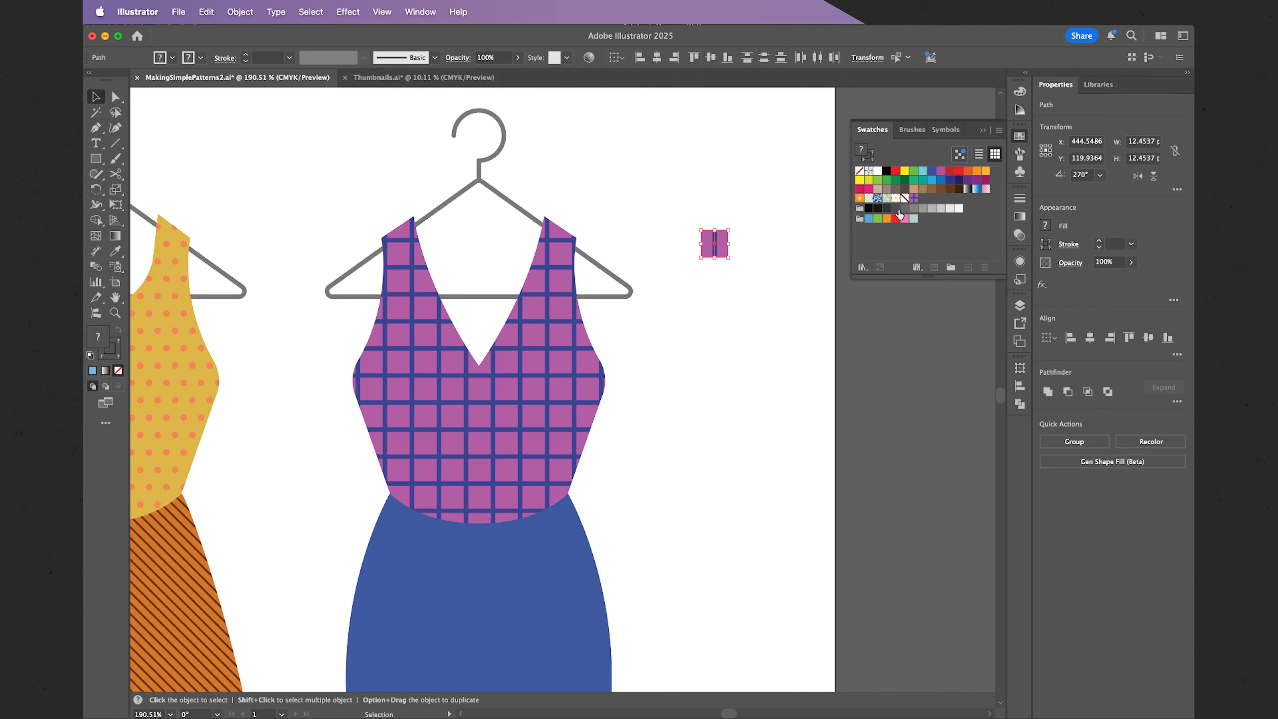
{"action": "key", "text": "Delete"}
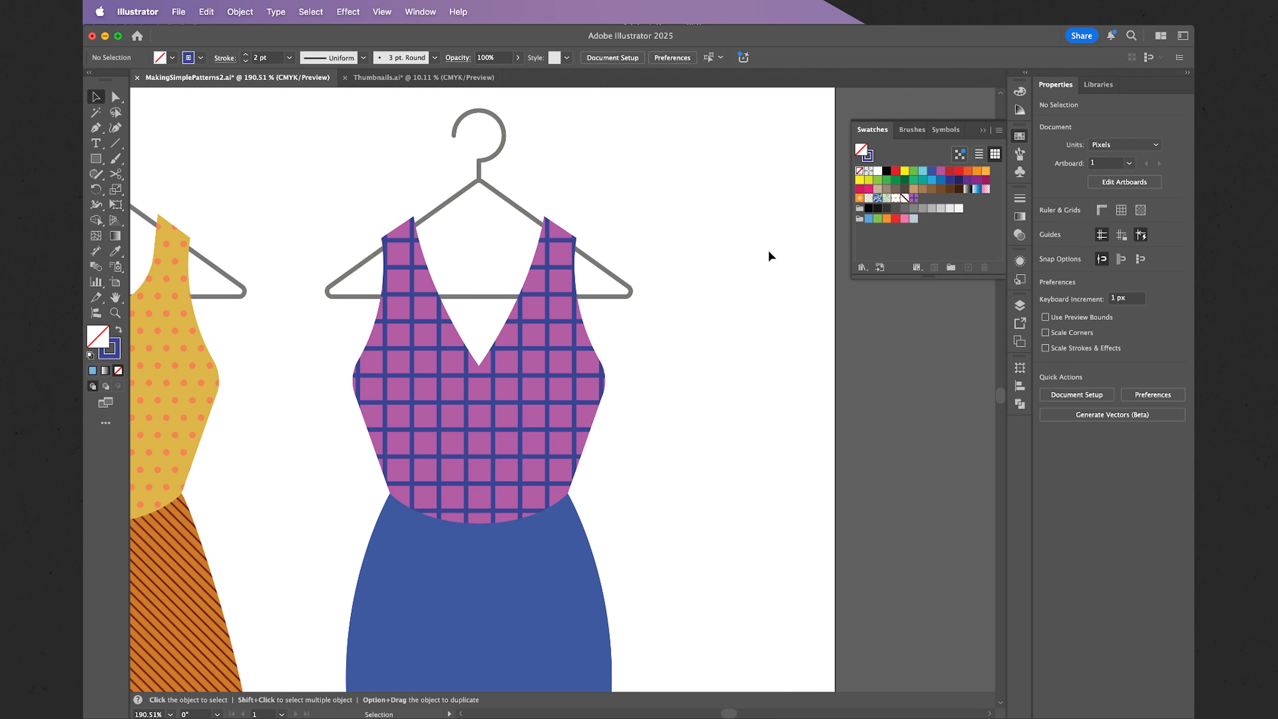
Nudge only the grid pattern within the dress top so a column of squares is centred under the V-neck, keeping the top in place
{"action": "scroll", "coordinate": [625, 313], "scroll_direction": "up", "scroll_amount": 4}
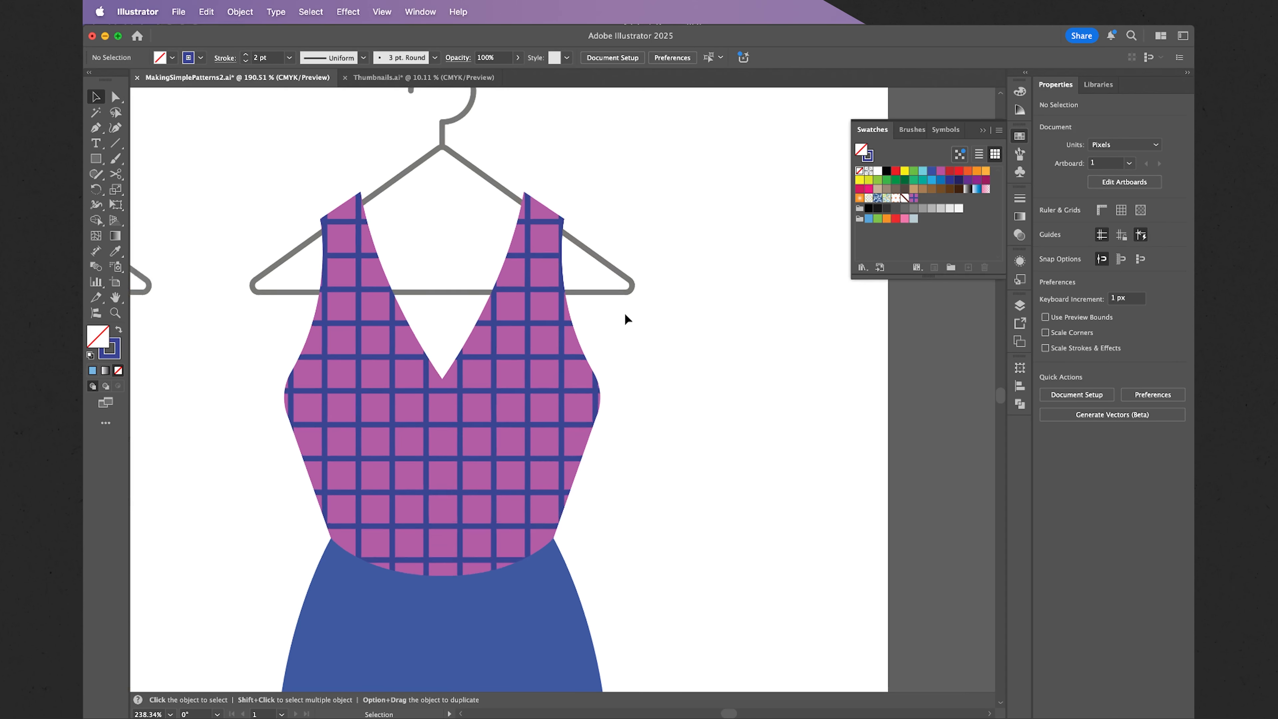
{"action": "scroll", "coordinate": [625, 313], "scroll_direction": "left", "scroll_amount": 3}
{"action": "scroll", "coordinate": [625, 318], "scroll_direction": "left", "scroll_amount": 2}
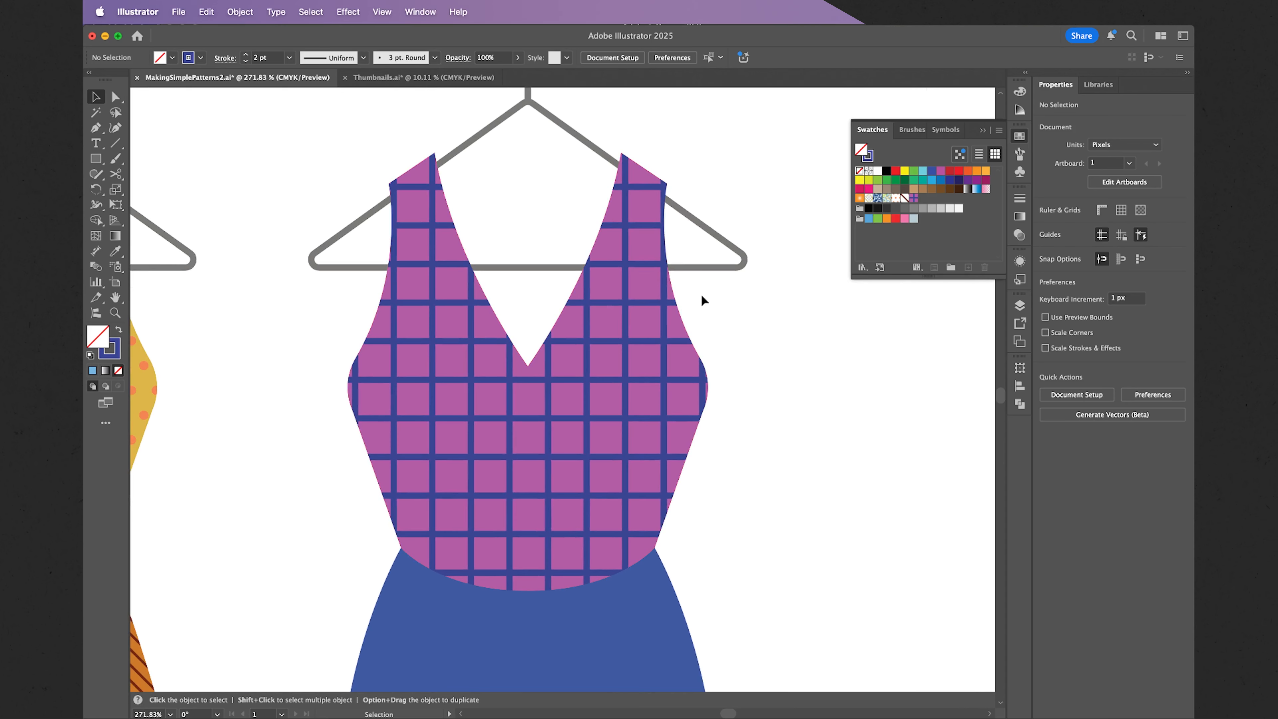
{"action": "left_click", "coordinate": [616, 349]}
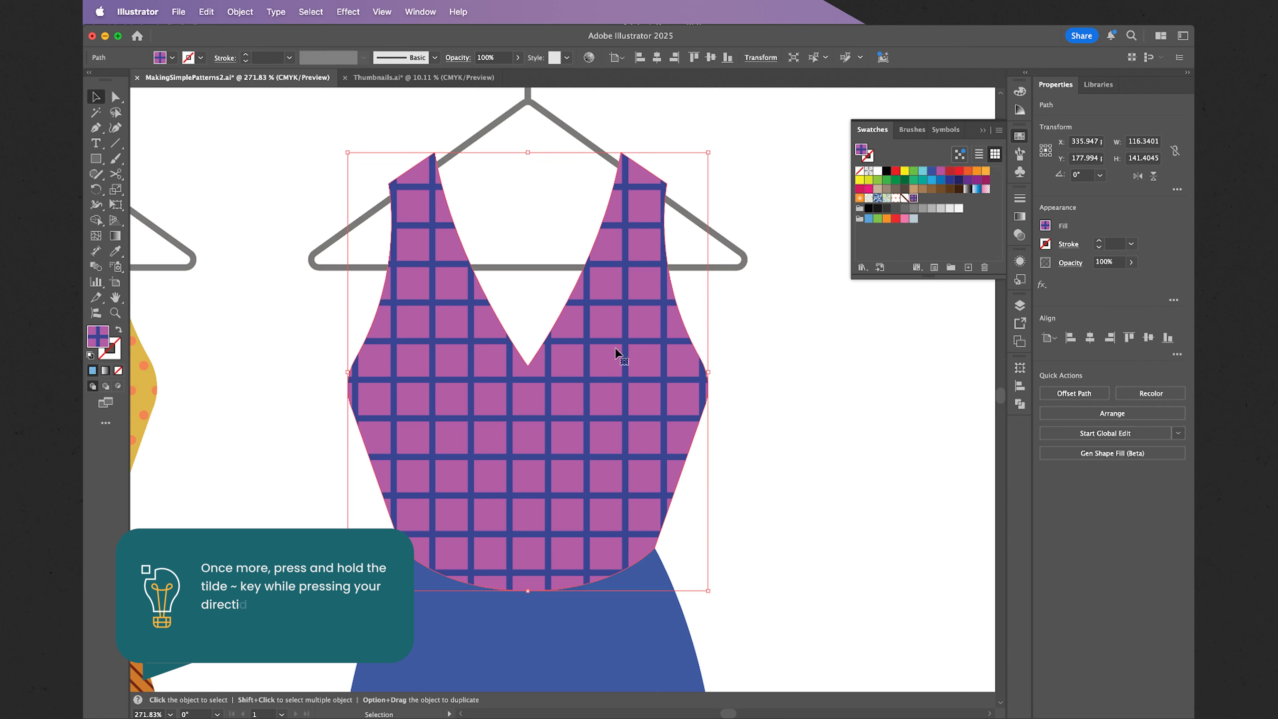
{"action": "key", "text": "asciitilde+Down"}
{"action": "key", "text": "asciitilde+Down"}
{"action": "key", "text": "asciitilde+Down"}
{"action": "key", "text": "asciitilde+Down"}
{"action": "key", "text": "asciitilde+Down"}
{"action": "key", "text": "asciitilde+Down"}
{"action": "key", "text": "asciitilde+Down"}
{"action": "key", "text": "asciitilde+Down"}
{"action": "key", "text": "asciitilde+Down"}
{"action": "key", "text": "asciitilde+Down"}
{"action": "key", "text": "asciitilde+Down"}
{"action": "key", "text": "asciitilde+Left"}
{"action": "key", "text": "asciitilde+Left"}
{"action": "key", "text": "asciitilde+Left"}
{"action": "key", "text": "asciitilde+Left"}
{"action": "key", "text": "asciitilde+Left"}
{"action": "key", "text": "asciitilde+Left"}
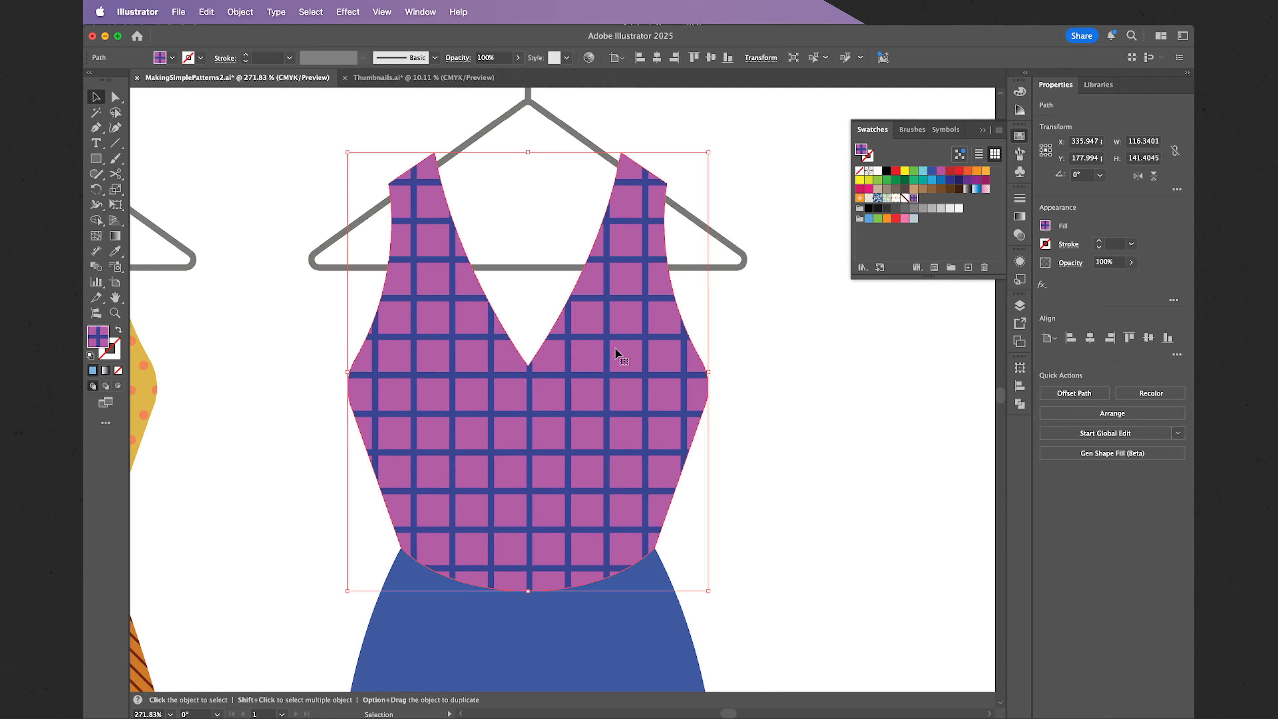
{"action": "key", "text": "asciitilde+Left"}
{"action": "key", "text": "asciitilde+Left"}
{"action": "key", "text": "asciitilde+Left"}
{"action": "key", "text": "asciitilde+Left"}
{"action": "key", "text": "asciitilde+Left"}
{"action": "key", "text": "asciitilde+Right"}
{"action": "key", "text": "asciitilde+Down"}
{"action": "key", "text": "asciitilde+Down"}
{"action": "key", "text": "asciitilde+Down"}
{"action": "key", "text": "asciitilde+Down"}
{"action": "key", "text": "asciitilde+Up"}
{"action": "key", "text": "asciitilde+Up"}
{"action": "key", "text": "asciitilde+Up"}
{"action": "key", "text": "asciitilde+Up"}
{"action": "key", "text": "asciitilde+Up"}
{"action": "key", "text": "asciitilde+Up"}
{"action": "key", "text": "asciitilde+Up"}
{"action": "key", "text": "asciitilde+Up"}
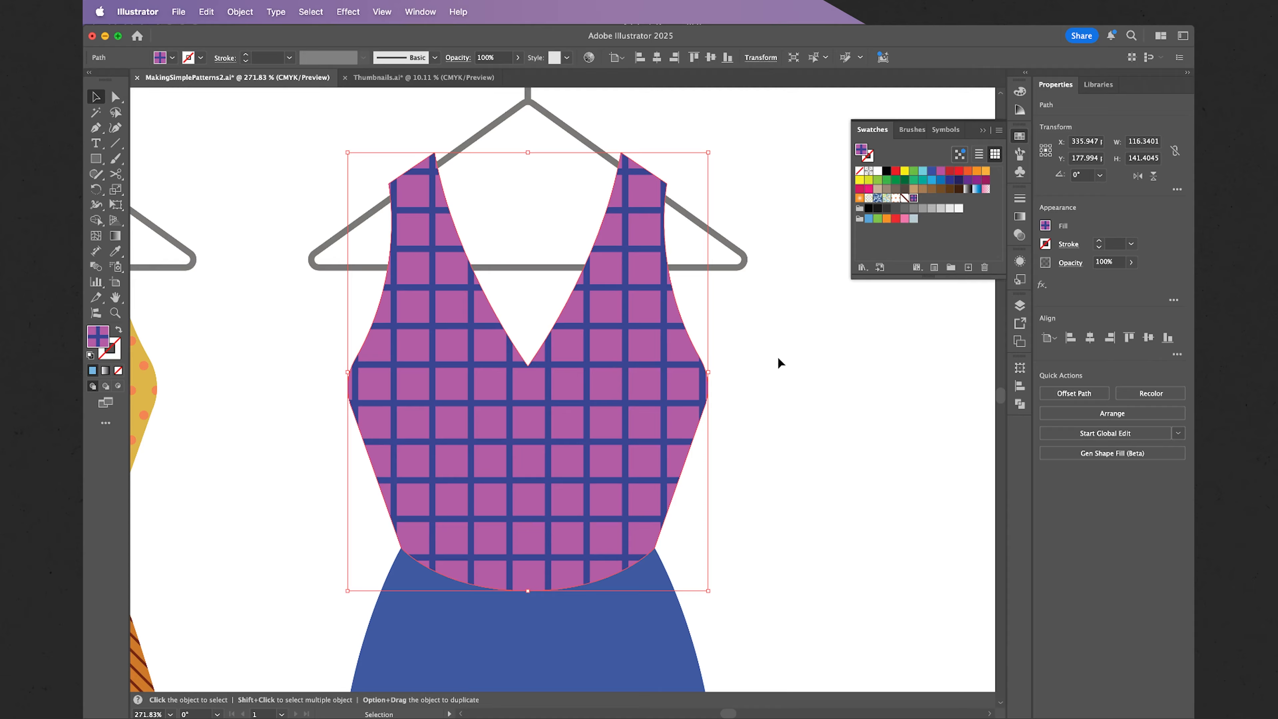
{"action": "left_click", "coordinate": [787, 359]}
Create a six-sided polygon with a 50 px radius in the blank area beside the blue skirt
{"action": "scroll", "coordinate": [787, 358], "scroll_direction": "down", "scroll_amount": 5}
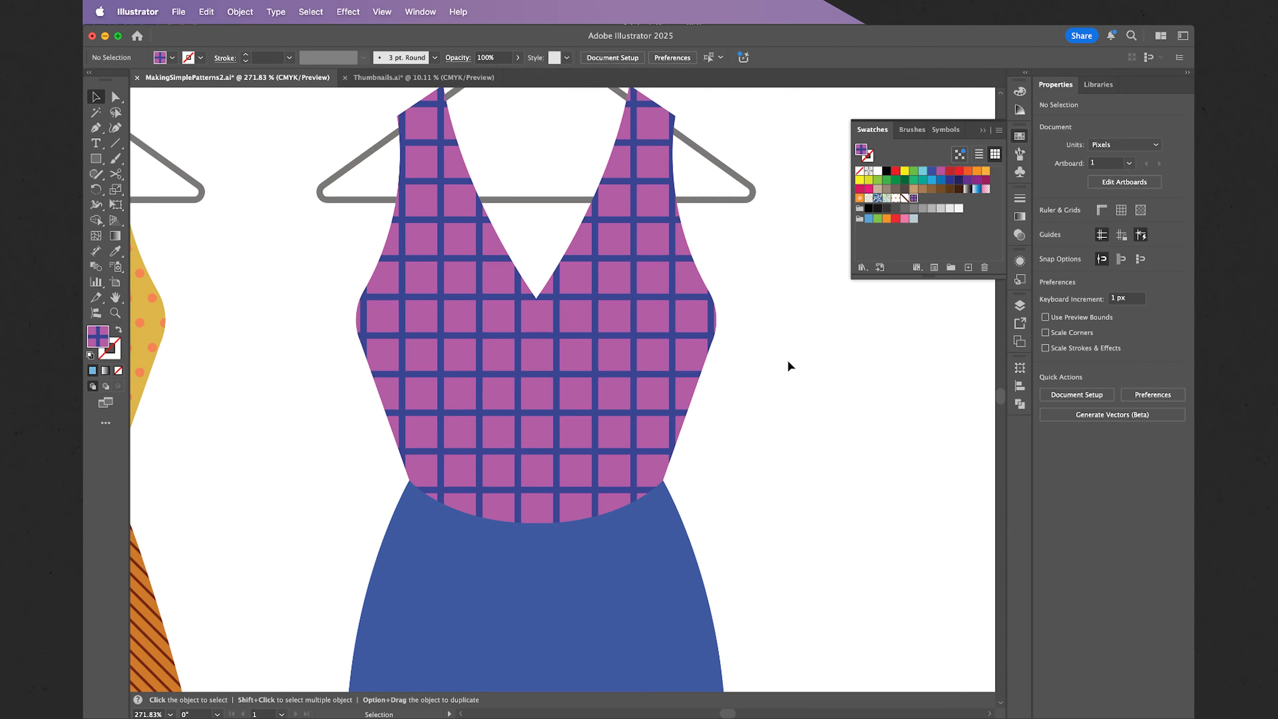
{"action": "scroll", "coordinate": [788, 362], "scroll_direction": "down", "scroll_amount": 10}
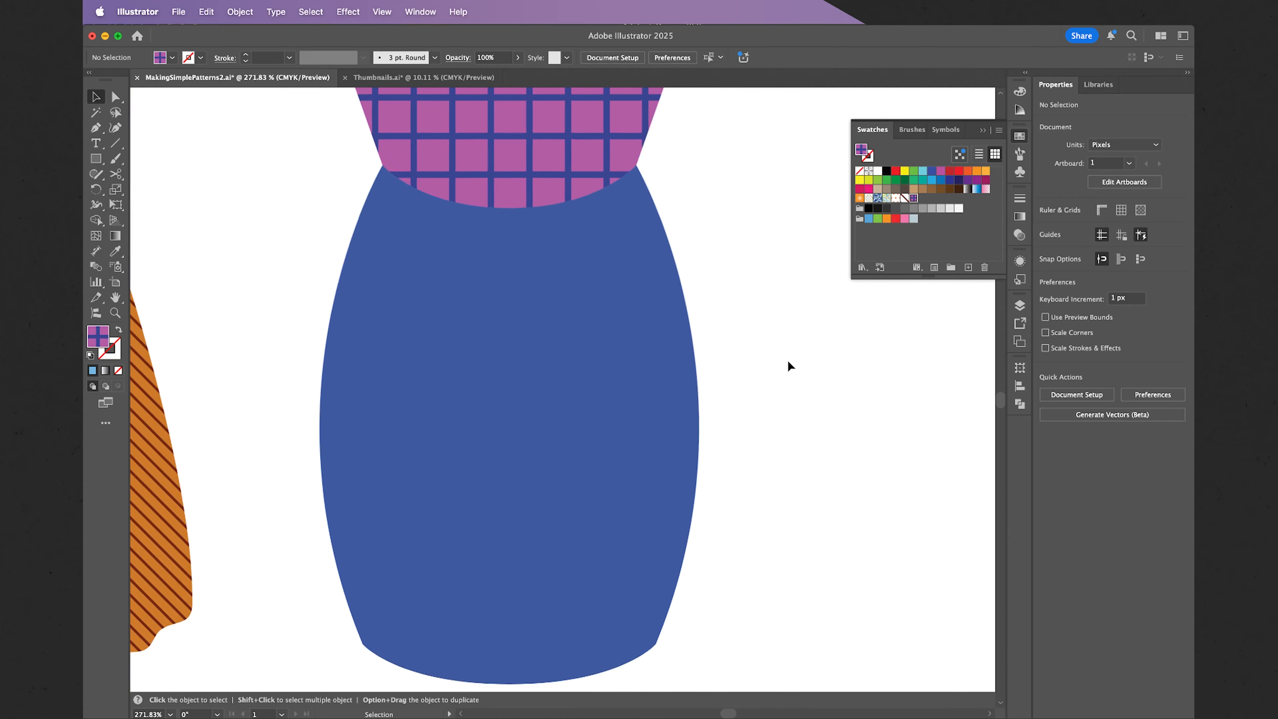
{"action": "scroll", "coordinate": [790, 366], "scroll_direction": "right", "scroll_amount": 2}
{"action": "scroll", "coordinate": [790, 366], "scroll_direction": "right", "scroll_amount": 4}
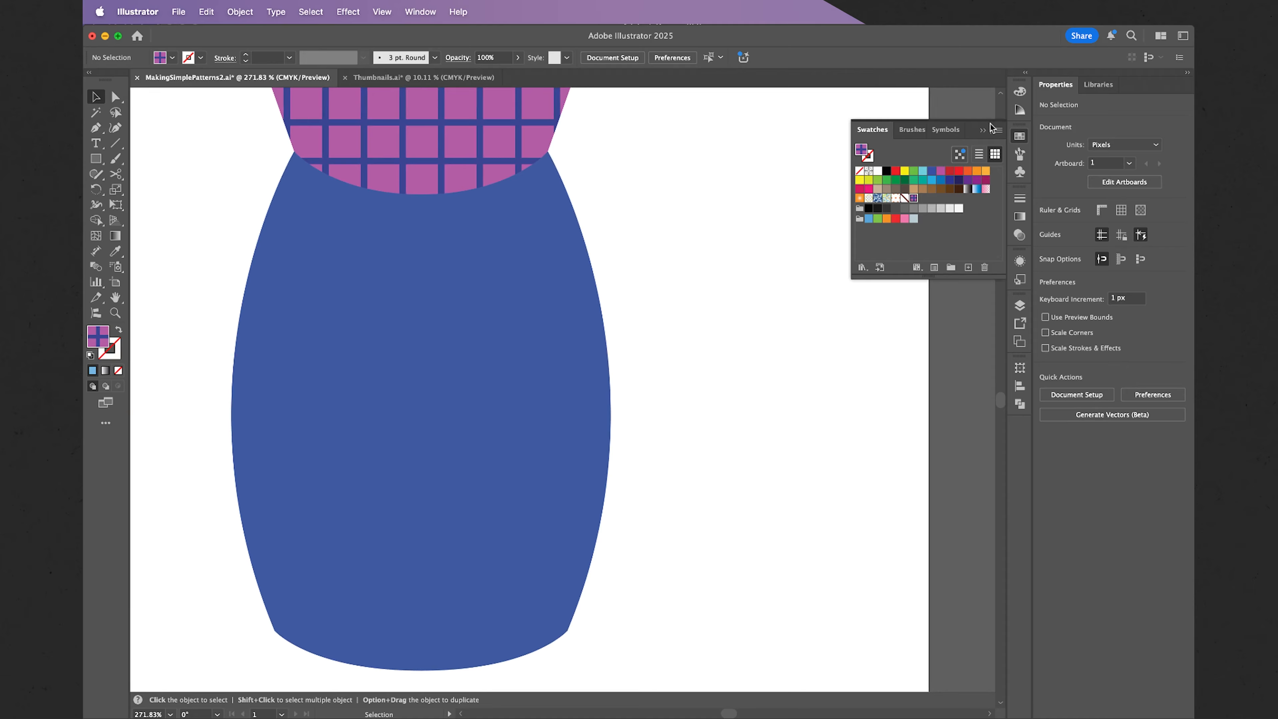
{"action": "left_click", "coordinate": [985, 131]}
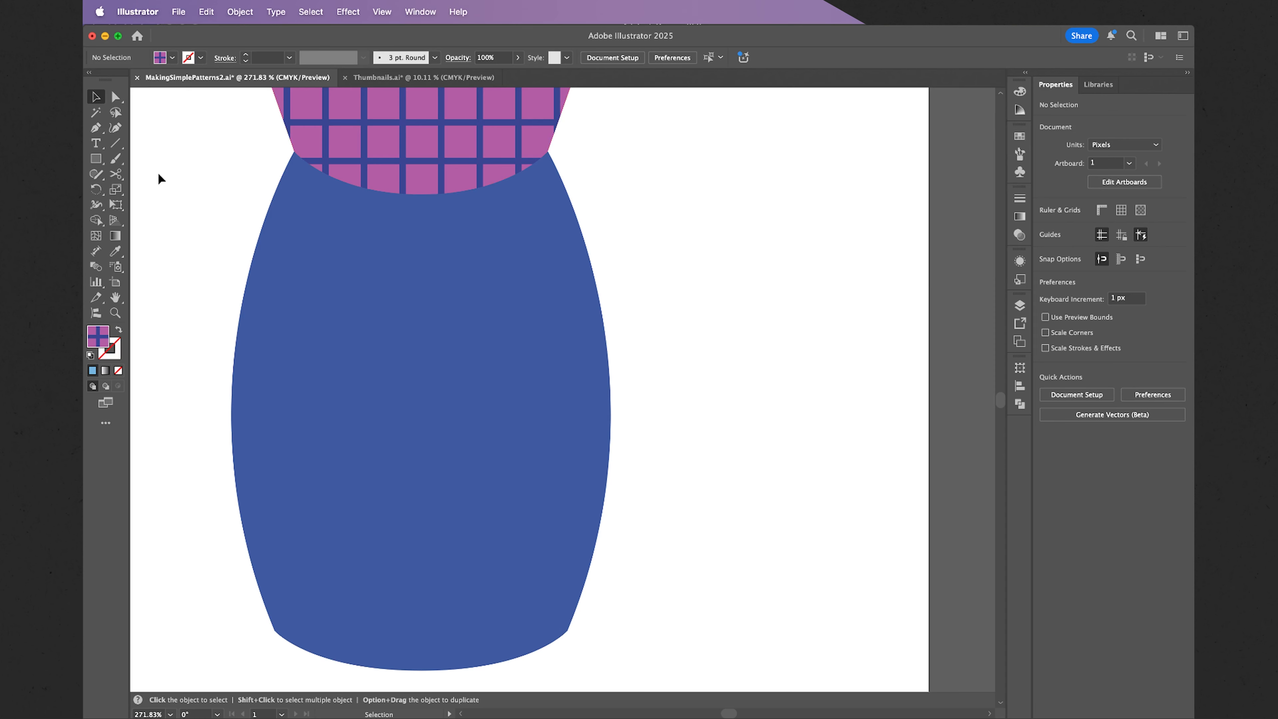
{"action": "left_click", "coordinate": [99, 159]}
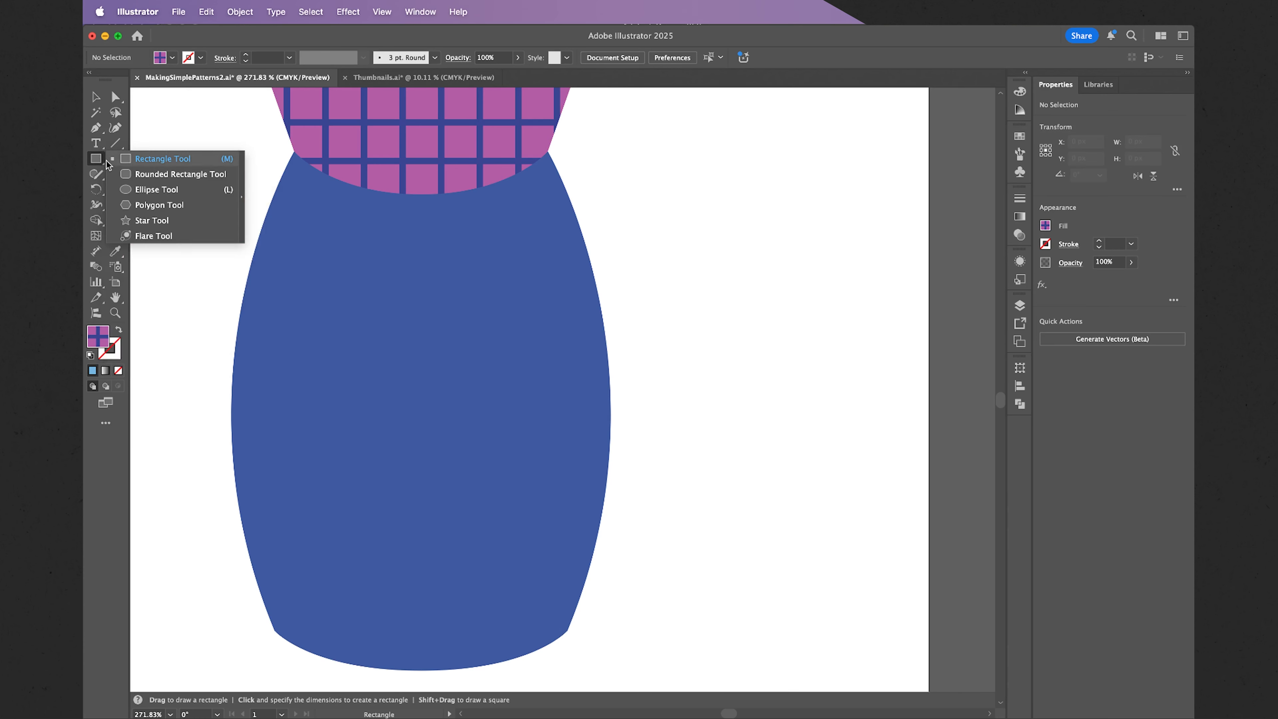
{"action": "left_click", "coordinate": [124, 204]}
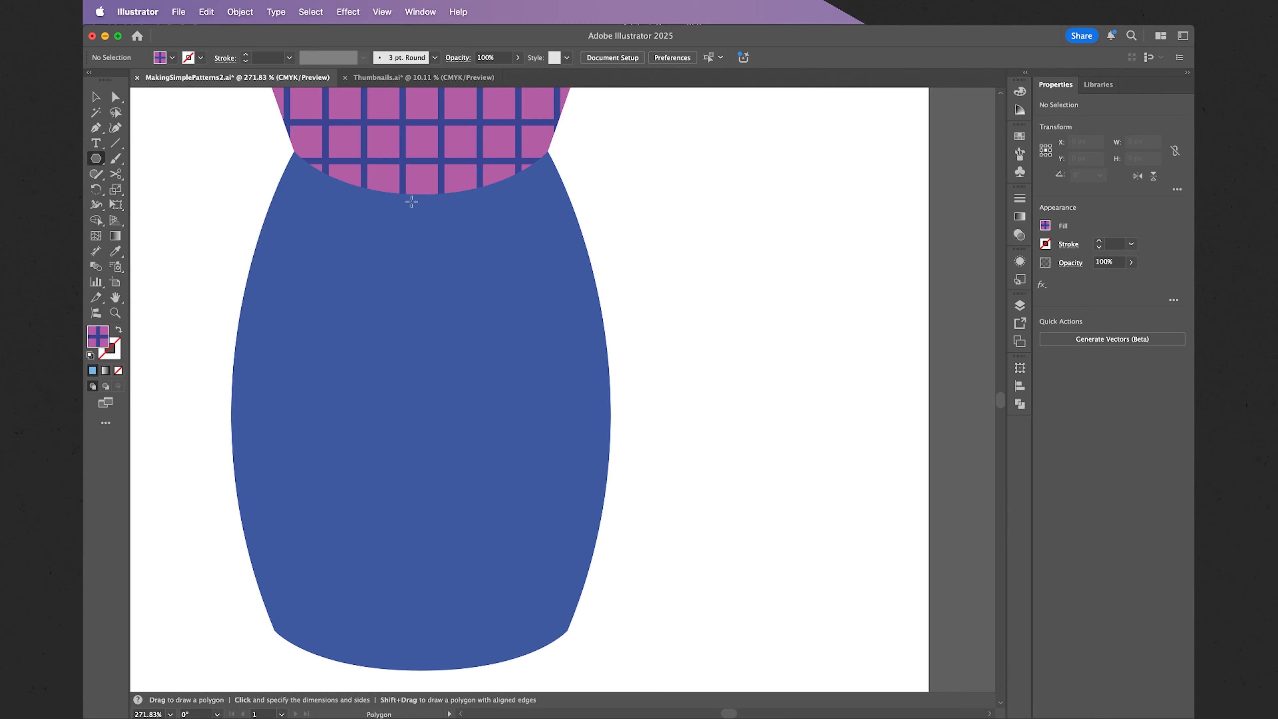
{"action": "left_click", "coordinate": [741, 296]}
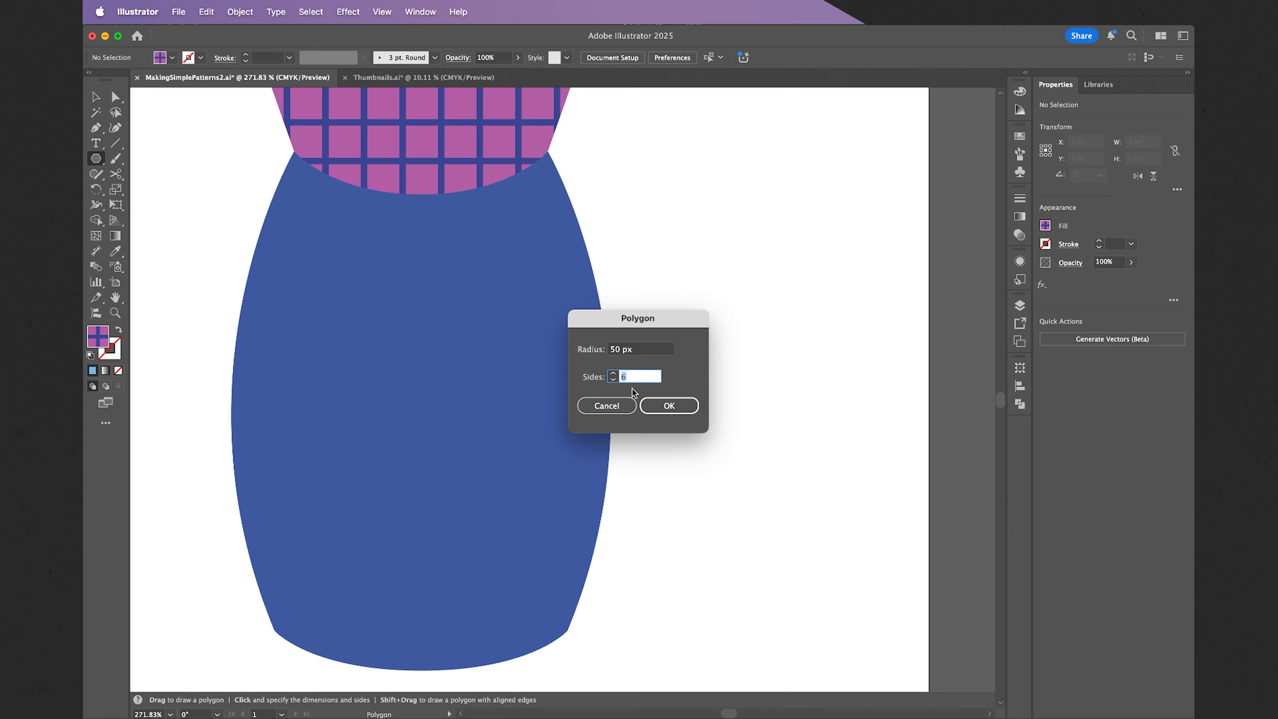
{"action": "left_click", "coordinate": [669, 405]}
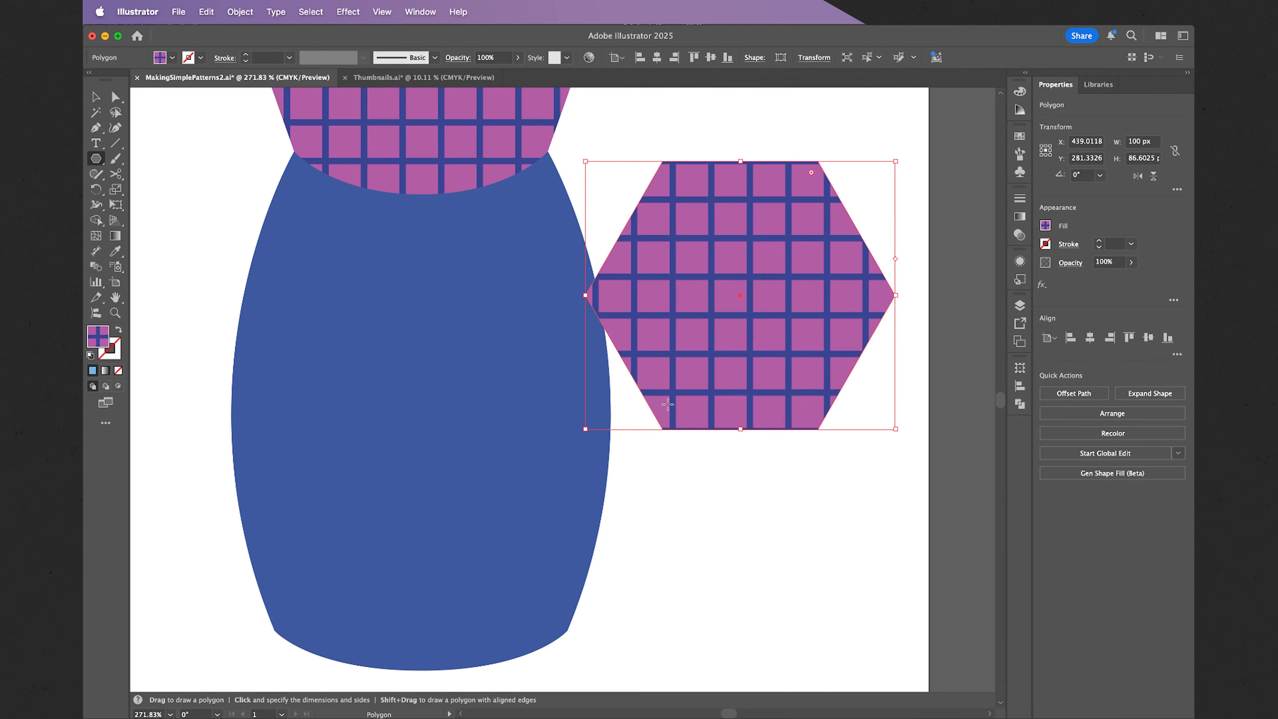
Shrink the hexagon to about 59 px wide and change it to no fill with a black stroke
{"action": "left_click", "coordinate": [95, 96]}
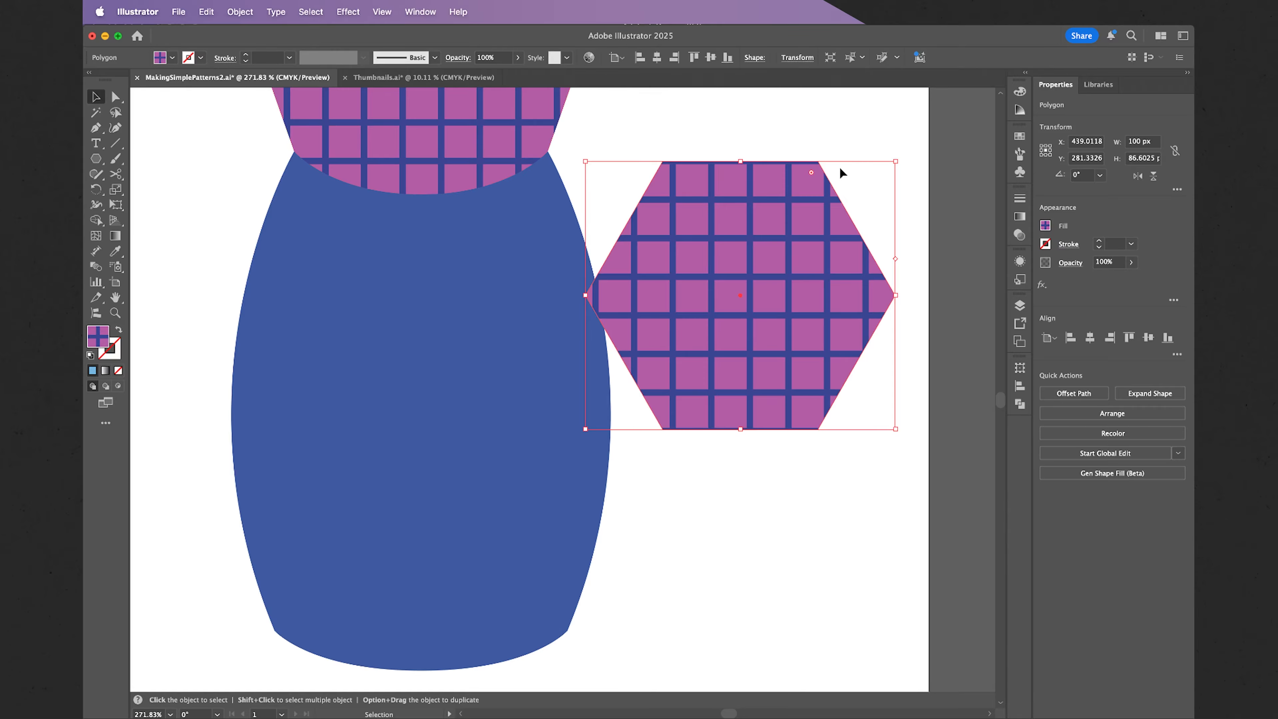
{"action": "left_click_drag", "start_coordinate": [899, 163], "coordinate": [833, 198]}
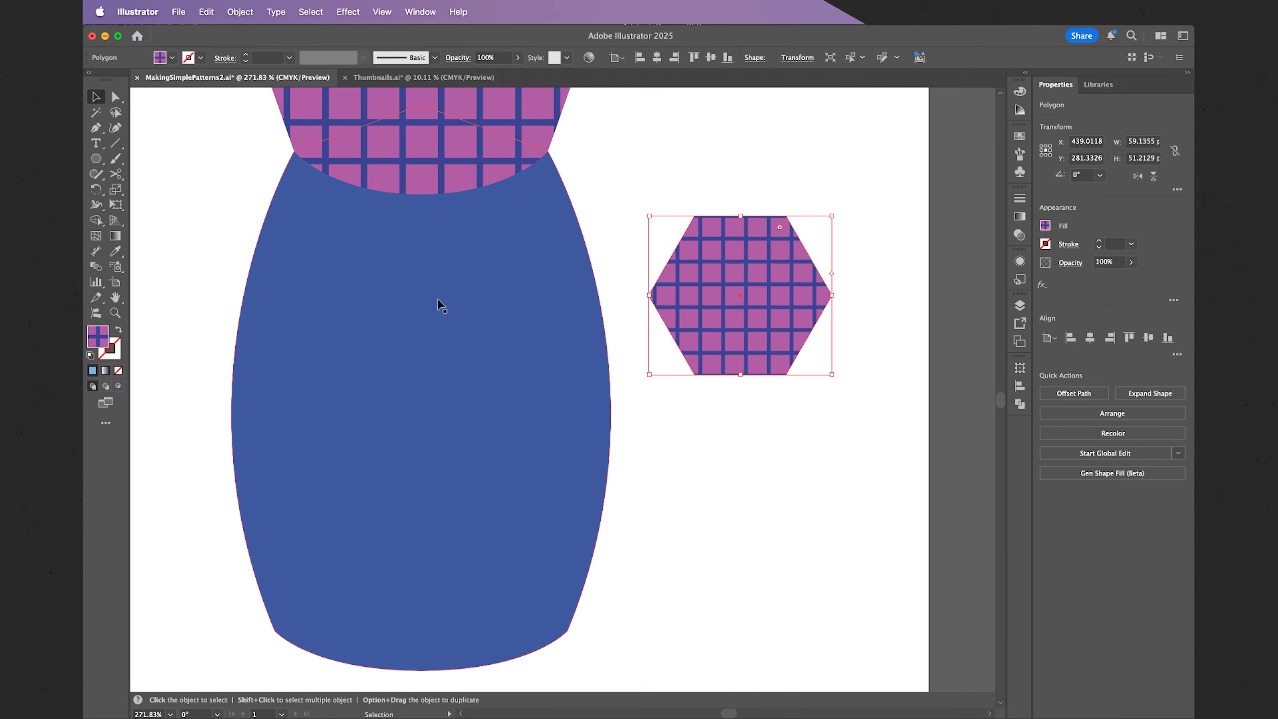
{"action": "left_click", "coordinate": [119, 371]}
{"action": "double_click", "coordinate": [110, 348]}
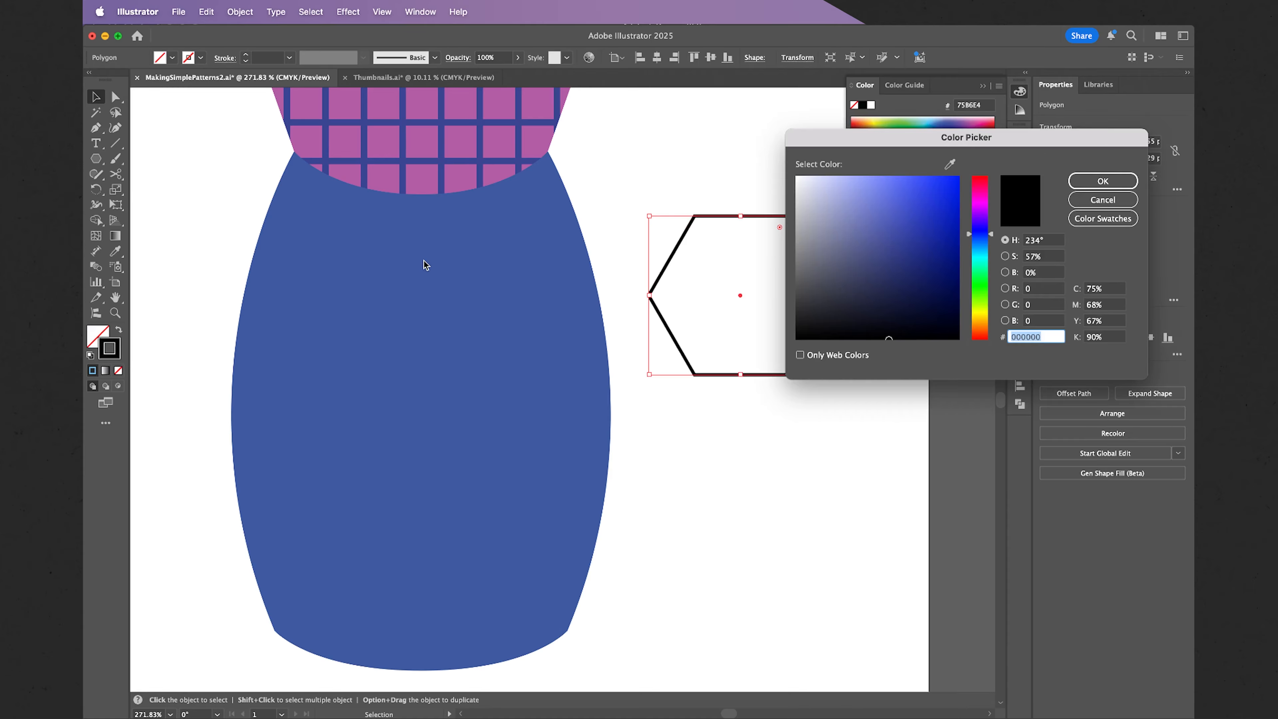
{"action": "left_click", "coordinate": [1103, 180]}
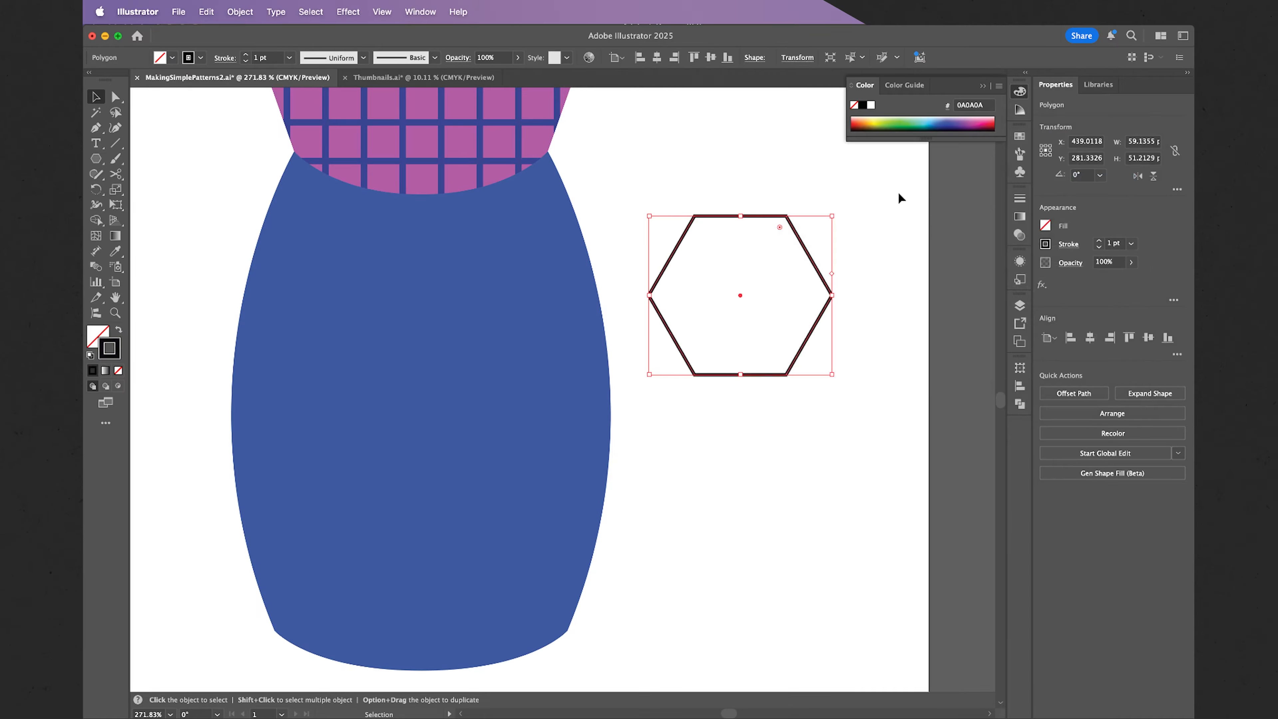
Reduce the hexagon to about 48 px wide, then give it a 0.5 pt stroke and 20% opacity
{"action": "scroll", "coordinate": [883, 195], "scroll_direction": "up", "scroll_amount": 5}
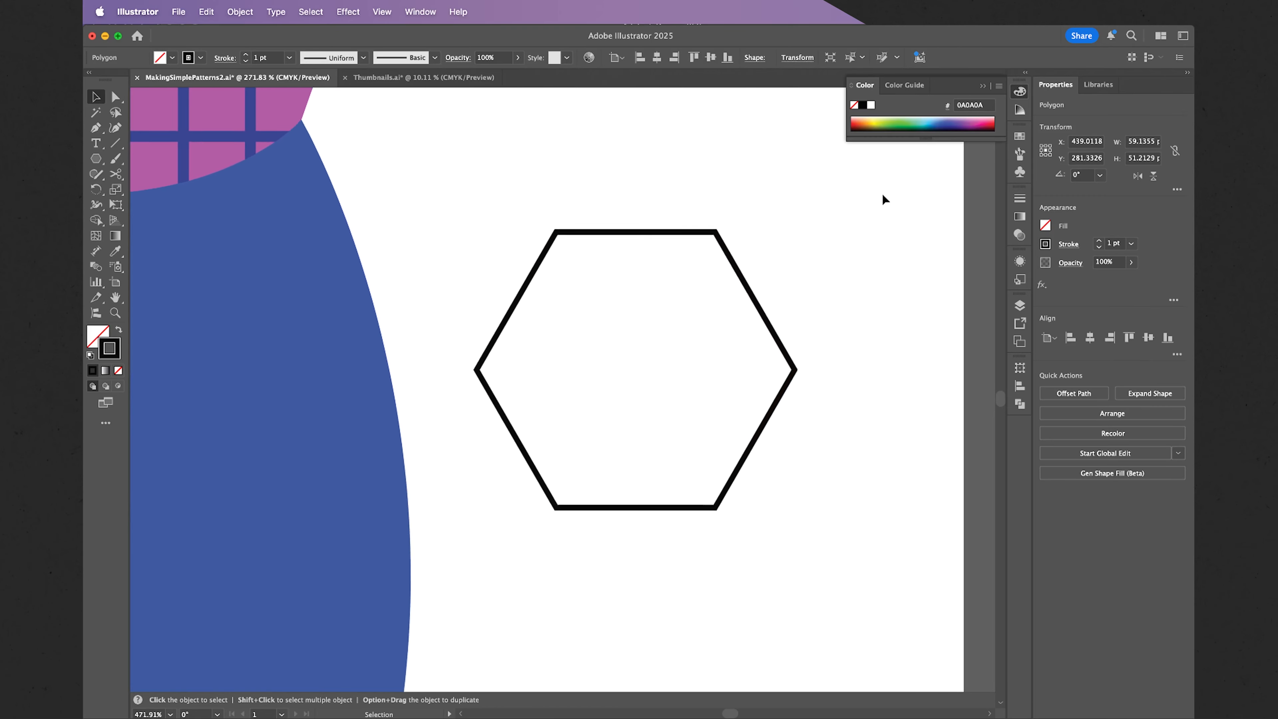
{"action": "left_click_drag", "start_coordinate": [788, 234], "coordinate": [756, 254]}
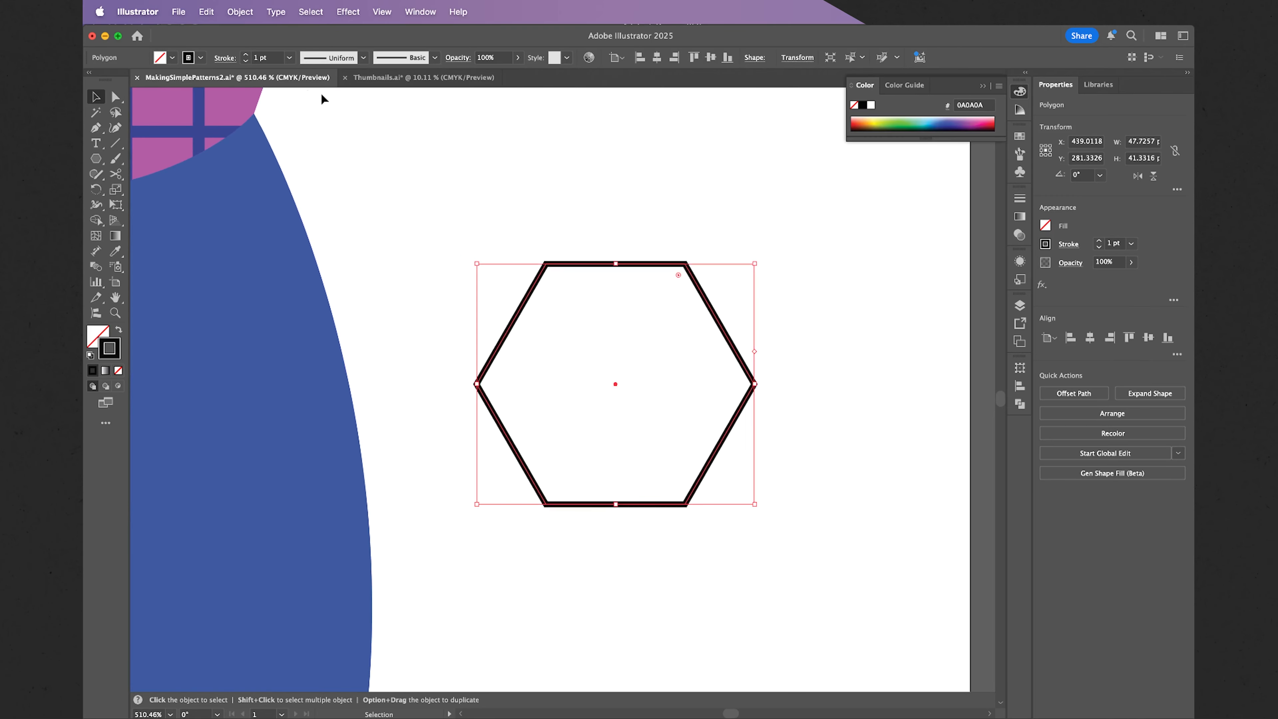
{"action": "left_click", "coordinate": [290, 61]}
{"action": "left_click", "coordinate": [297, 87]}
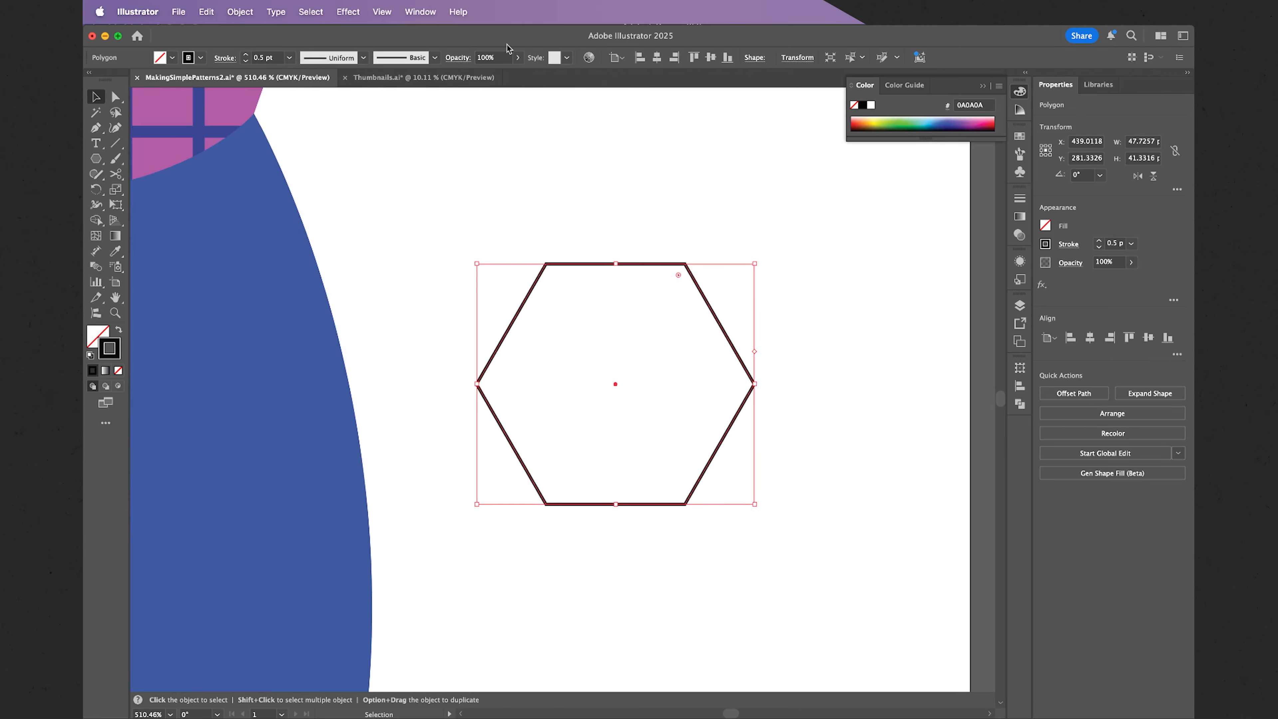
{"action": "left_click", "coordinate": [499, 58]}
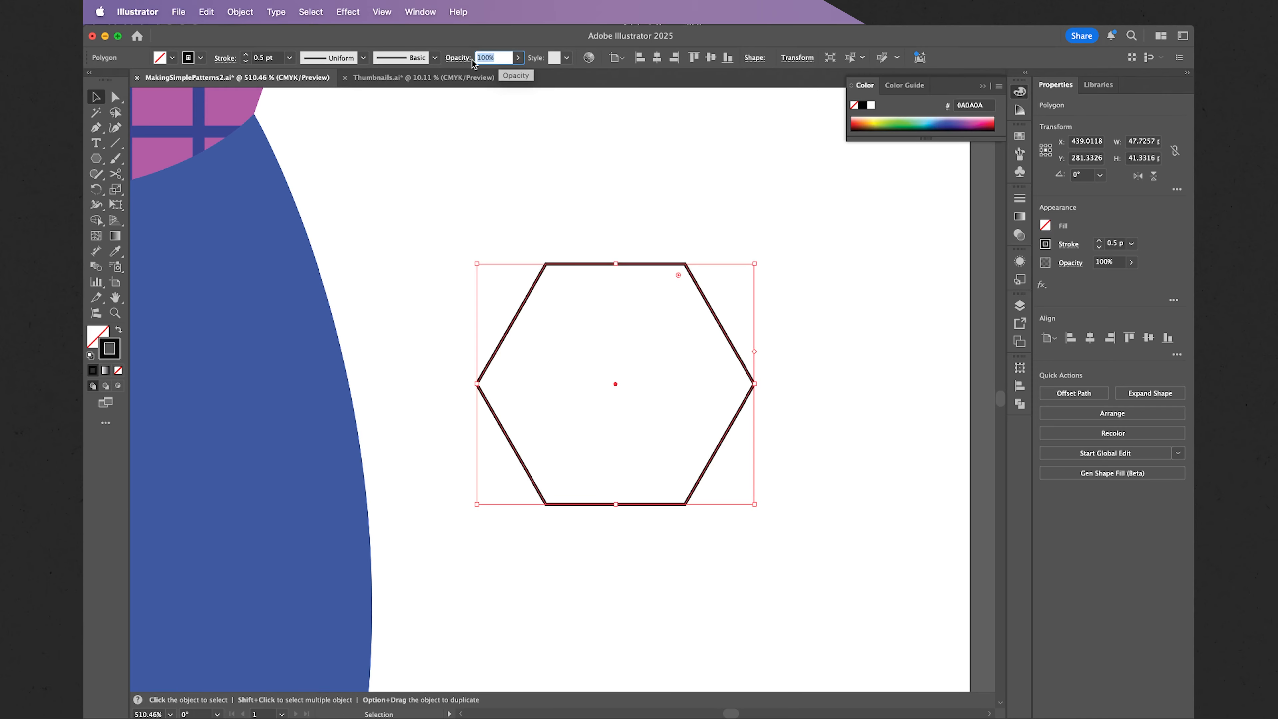
{"action": "type", "text": "20"}
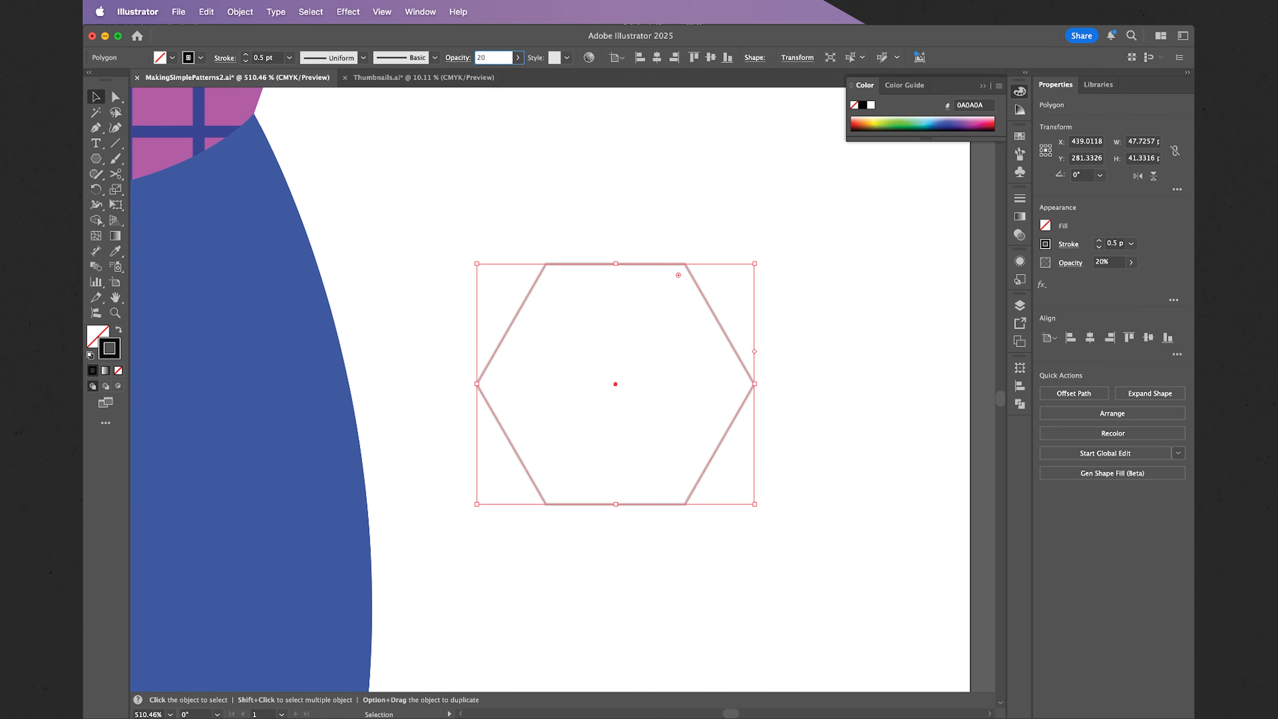
{"action": "left_click", "coordinate": [532, 165]}
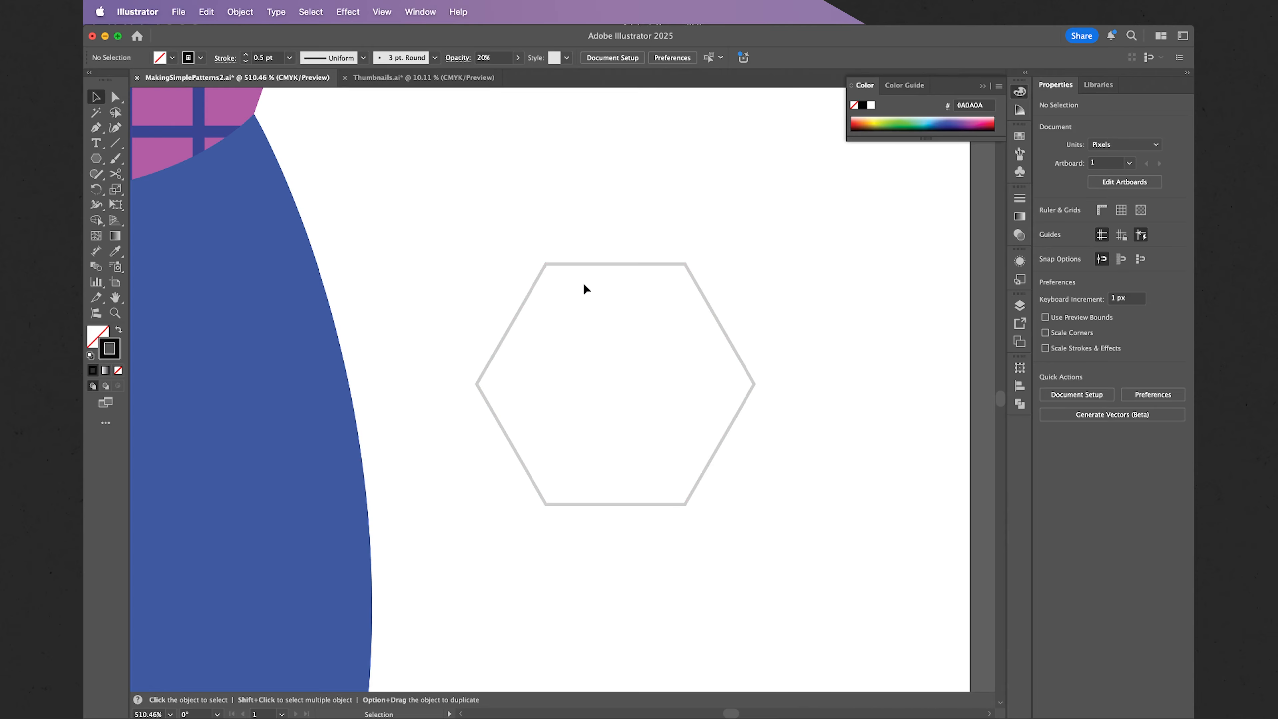
Lock the faint hexagon outline so it serves as a fixed guide
{"action": "left_click", "coordinate": [562, 265]}
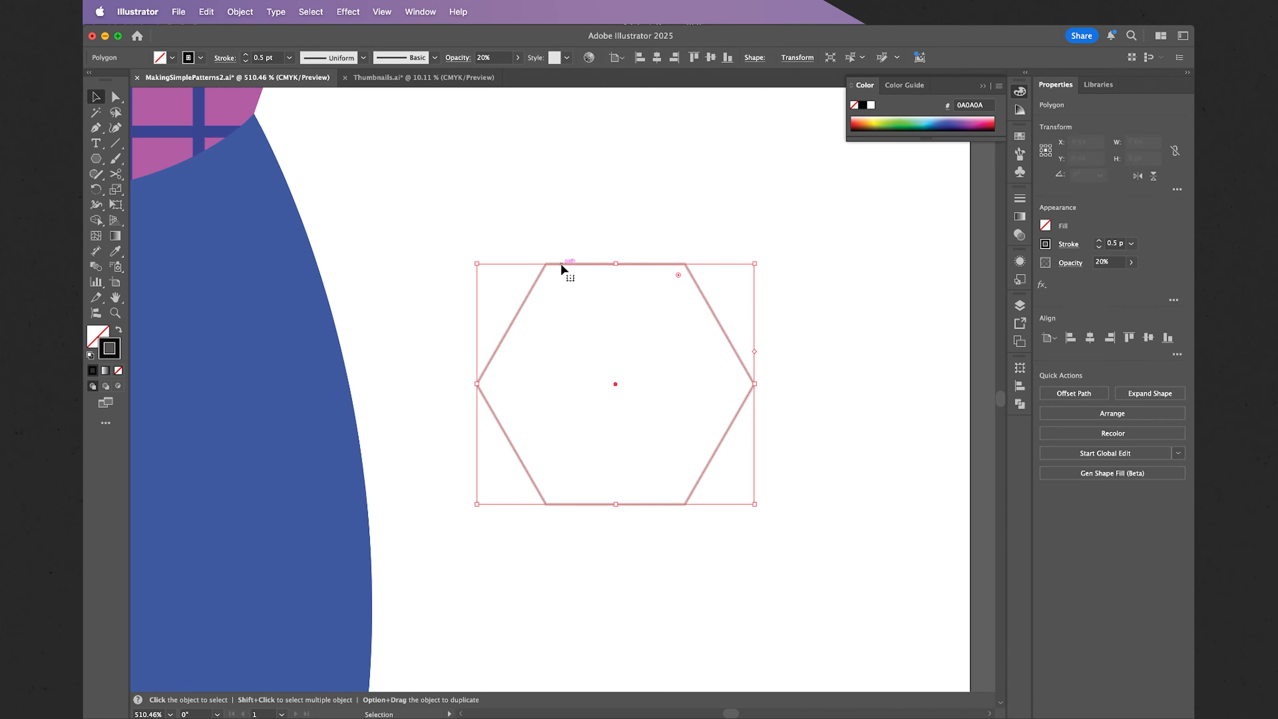
{"action": "left_click", "coordinate": [247, 11]}
{"action": "mouse_move", "coordinate": [352, 141]}
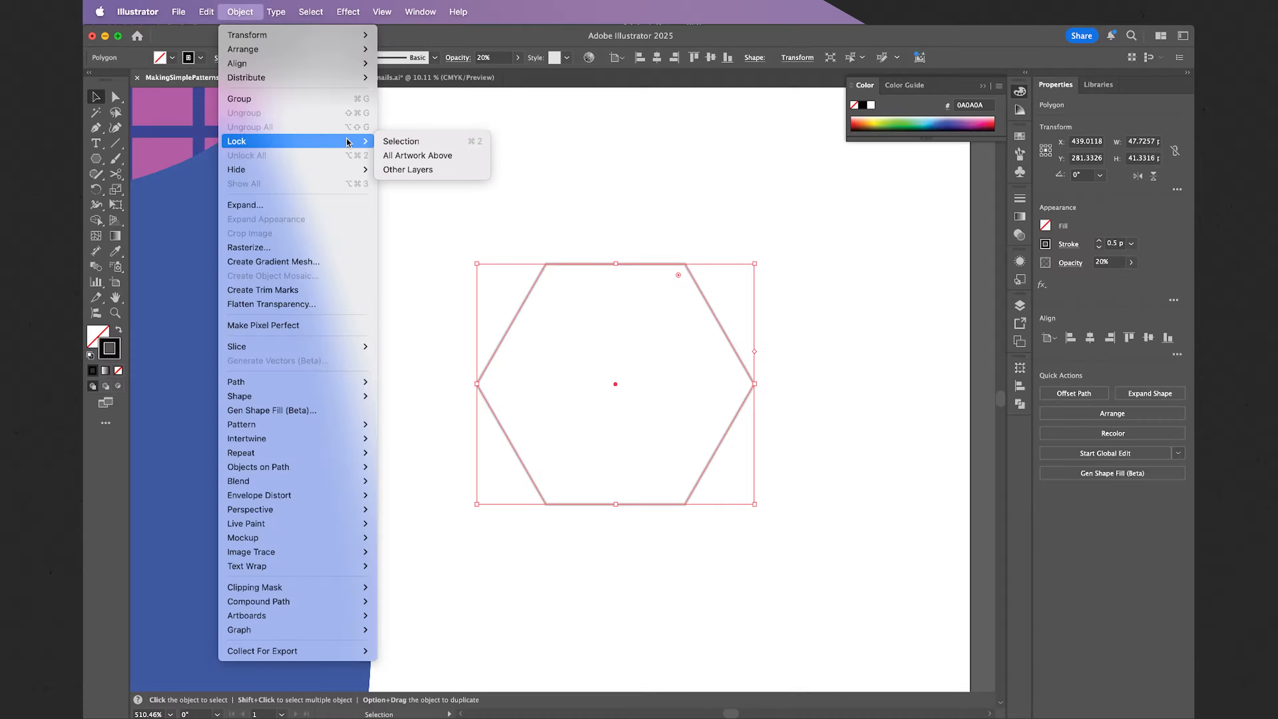
{"action": "left_click", "coordinate": [395, 143]}
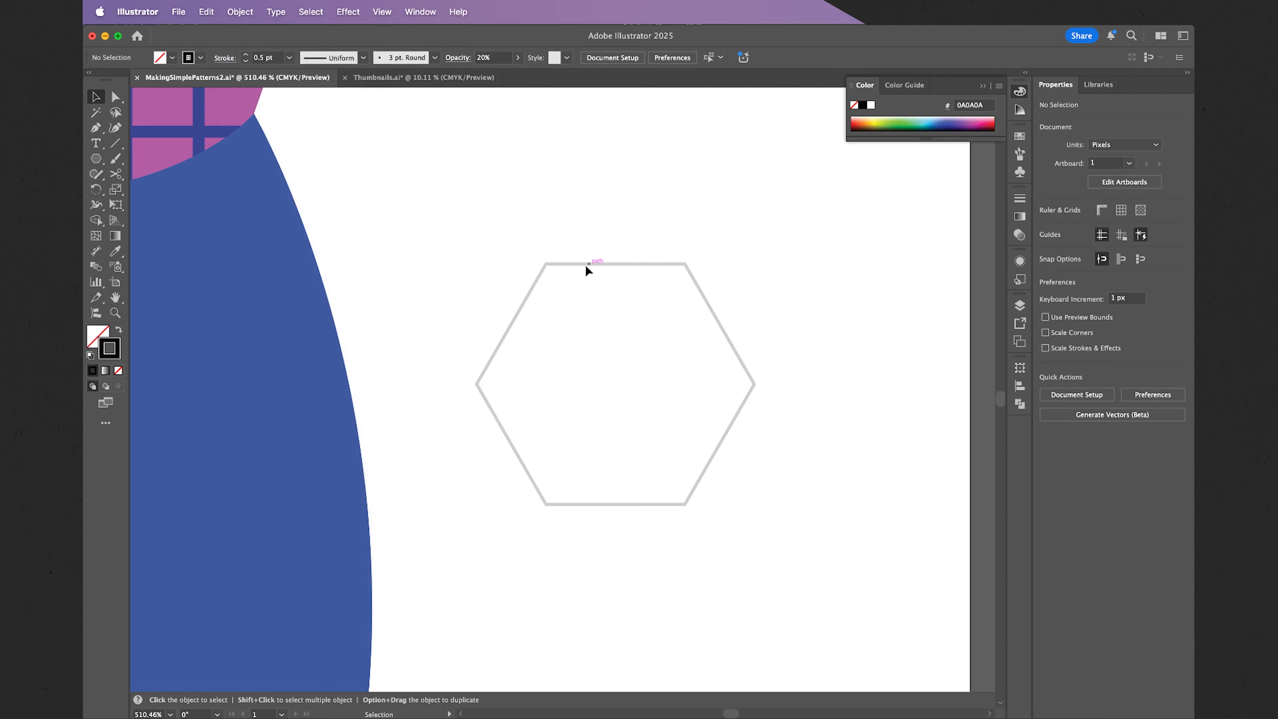
{"action": "left_click_drag", "start_coordinate": [598, 280], "coordinate": [672, 297]}
Draw a large and a small unfilled circle with a purple-blue stroke in the upper part of the hexagon
{"action": "left_click_drag", "start_coordinate": [98, 160], "coordinate": [135, 187]}
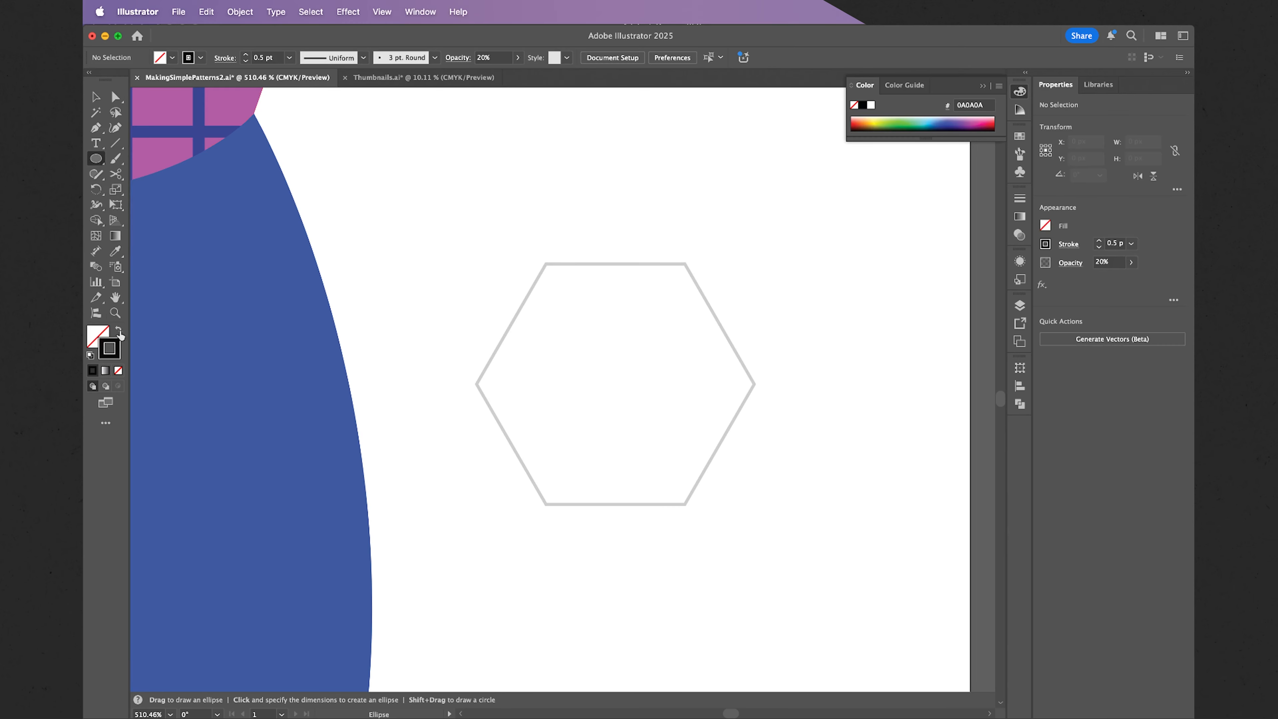
{"action": "double_click", "coordinate": [111, 349]}
{"action": "type", "text": "3E4993"}
{"action": "left_click_drag", "start_coordinate": [891, 244], "coordinate": [872, 203]}
{"action": "left_click", "coordinate": [1103, 182]}
{"action": "left_click_drag", "start_coordinate": [532, 327], "coordinate": [597, 392]}
{"action": "left_click_drag", "start_coordinate": [597, 294], "coordinate": [631, 327]}
Thicken the strokes of both circles into bold rings and adjust the larger ring within the hexagon
{"action": "left_click", "coordinate": [96, 96]}
{"action": "left_click_drag", "start_coordinate": [541, 287], "coordinate": [649, 402]}
{"action": "left_click", "coordinate": [246, 54]}
{"action": "left_click", "coordinate": [245, 54], "text": "shift"}
{"action": "left_click", "coordinate": [246, 60]}
{"action": "left_click", "coordinate": [246, 61]}
{"action": "left_click", "coordinate": [246, 61]}
{"action": "left_click", "coordinate": [246, 61]}
{"action": "left_click", "coordinate": [246, 61]}
{"action": "left_click", "coordinate": [246, 61]}
{"action": "left_click", "coordinate": [246, 61]}
{"action": "left_click", "coordinate": [672, 350]}
{"action": "left_click_drag", "start_coordinate": [591, 363], "coordinate": [582, 369]}
Draw a five-pointed star with a light blue fill and no stroke beside the rings, and adjust its size
{"action": "mouse_move", "coordinate": [96, 160]}
{"action": "left_mouse_down"}
{"action": "mouse_move", "coordinate": [144, 191]}
{"action": "mouse_move", "coordinate": [147, 220]}
{"action": "left_mouse_up"}
{"action": "left_click_drag", "start_coordinate": [668, 372], "coordinate": [681, 390]}
{"action": "left_click", "coordinate": [118, 330]}
{"action": "double_click", "coordinate": [98, 338]}
{"action": "left_click", "coordinate": [982, 260]}
{"action": "left_click", "coordinate": [866, 203]}
{"action": "left_click_drag", "start_coordinate": [866, 203], "coordinate": [877, 175]}
{"action": "left_click", "coordinate": [1103, 182]}
{"action": "left_click", "coordinate": [96, 97]}
{"action": "left_click_drag", "start_coordinate": [647, 350], "coordinate": [628, 333]}
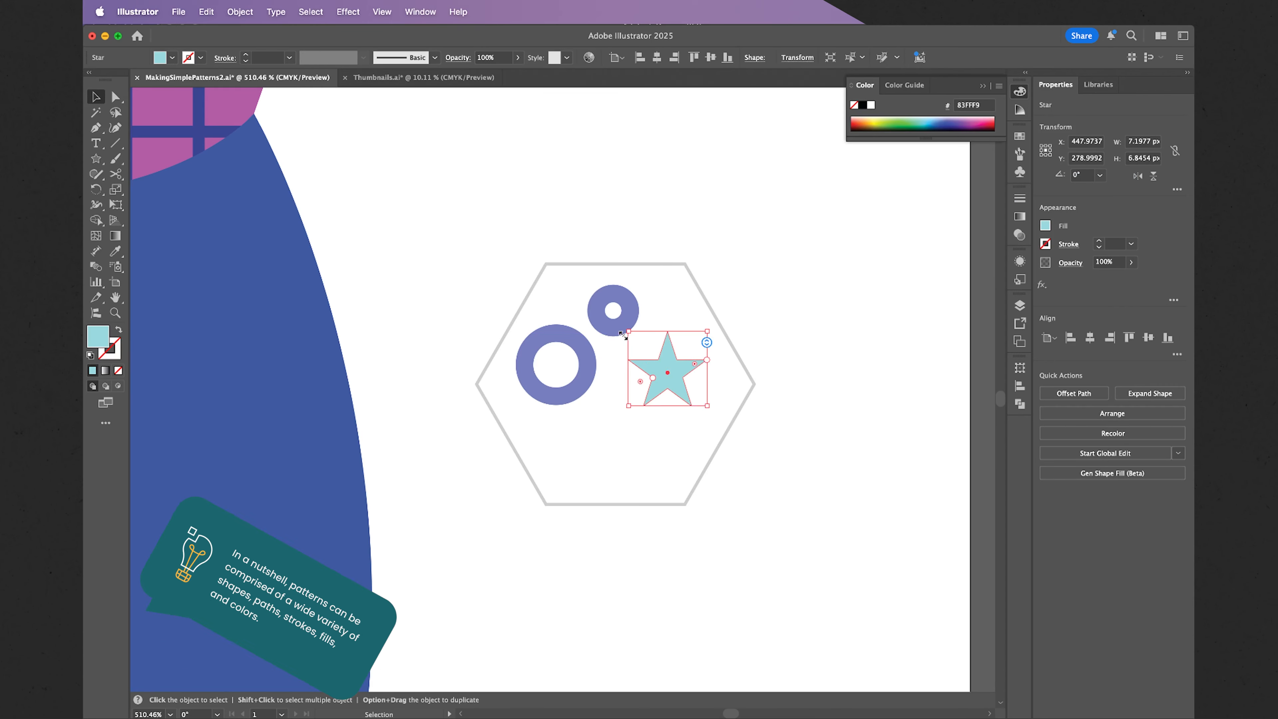
{"action": "left_click", "coordinate": [453, 262]}
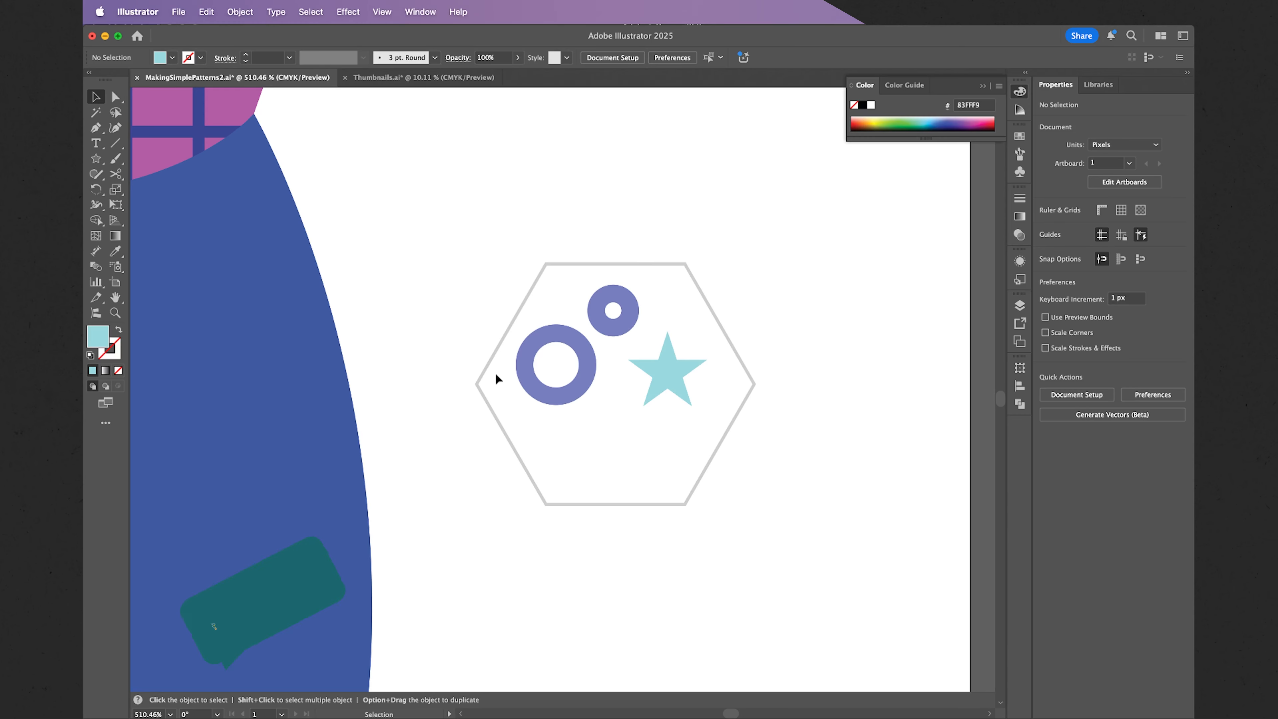
Draw an open S-shaped curve below the star with the Pen tool, using a light blue stroke and no fill
{"action": "left_click", "coordinate": [97, 128]}
{"action": "left_click", "coordinate": [695, 426]}
{"action": "left_click_drag", "start_coordinate": [657, 455], "coordinate": [645, 490]}
{"action": "left_click", "coordinate": [611, 480]}
{"action": "left_click", "coordinate": [118, 330]}
{"action": "left_click", "coordinate": [96, 97]}
{"action": "left_click", "coordinate": [453, 262]}
Draw a closed, rounded blob below the large ring with the Pen tool and fill it light blue
{"action": "left_click", "coordinate": [96, 128]}
{"action": "left_click_drag", "start_coordinate": [571, 434], "coordinate": [626, 404]}
{"action": "left_click_drag", "start_coordinate": [623, 444], "coordinate": [531, 476]}
{"action": "left_click", "coordinate": [570, 434]}
{"action": "left_click", "coordinate": [118, 329]}
{"action": "left_click", "coordinate": [97, 96]}
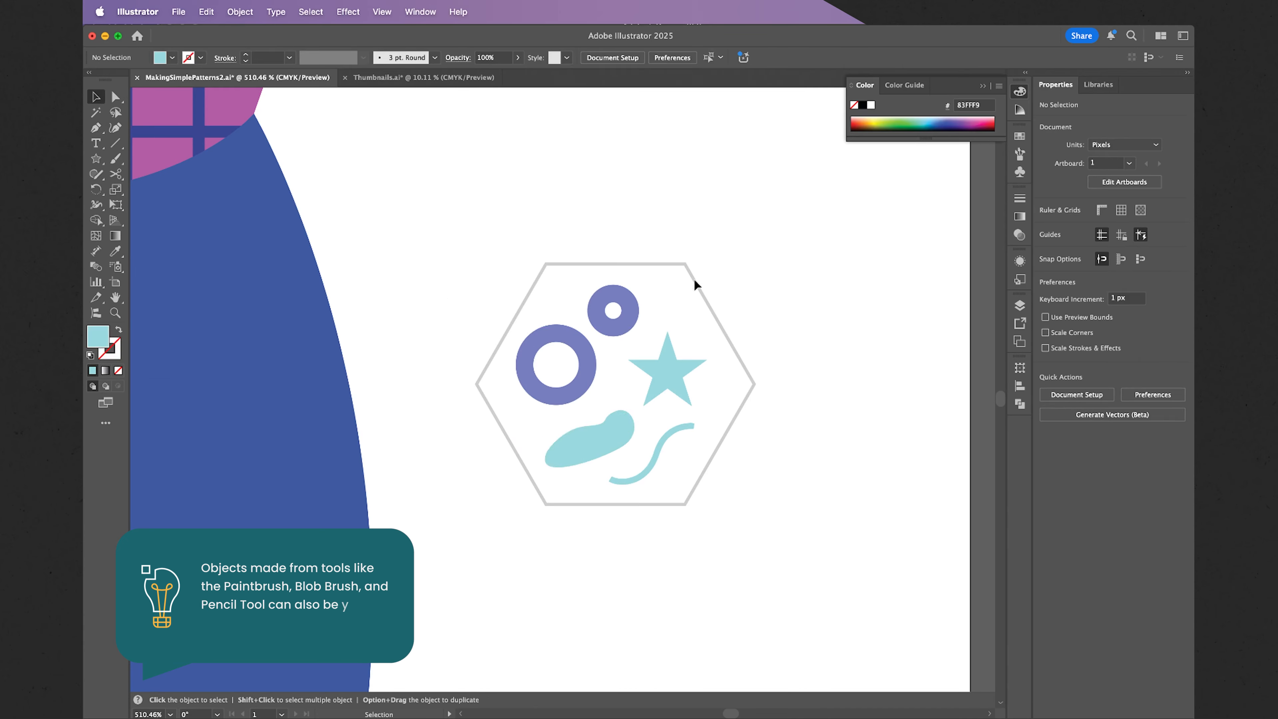
Recolour the blob green (#96D1A9) and the star yellow (#F9F491)
{"action": "left_click", "coordinate": [589, 439]}
{"action": "double_click", "coordinate": [98, 337]}
{"action": "left_click", "coordinate": [1104, 181]}
{"action": "left_click_drag", "start_coordinate": [978, 264], "coordinate": [979, 310]}
{"action": "left_click", "coordinate": [668, 373]}
{"action": "double_click", "coordinate": [99, 336]}
{"action": "left_click", "coordinate": [1104, 180]}
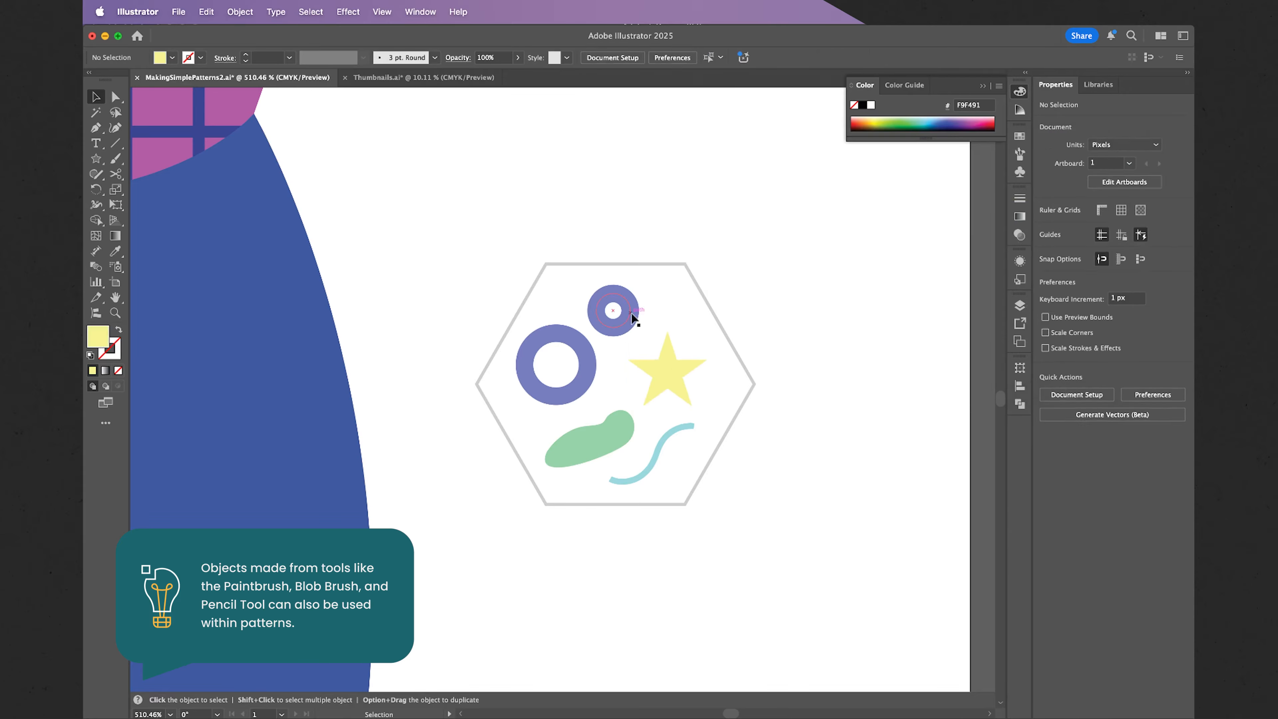
Shift the small ring and the yellow star slightly to the right to spread out the shapes
{"action": "left_click_drag", "start_coordinate": [631, 312], "coordinate": [639, 313]}
{"action": "left_click_drag", "start_coordinate": [668, 373], "coordinate": [674, 370]}
{"action": "left_click", "coordinate": [800, 308]}
Reshape the green blob into a wavy form by moving its anchors and handles and smoothing its left anchor
{"action": "left_click", "coordinate": [116, 96]}
{"action": "left_click_drag", "start_coordinate": [623, 445], "coordinate": [616, 458]}
{"action": "left_click_drag", "start_coordinate": [595, 468], "coordinate": [558, 450]}
{"action": "left_click", "coordinate": [573, 427]}
{"action": "mouse_move", "coordinate": [595, 424]}
{"action": "left_mouse_down"}
{"action": "mouse_move", "coordinate": [610, 426]}
{"action": "mouse_move", "coordinate": [599, 432]}
{"action": "left_mouse_up"}
{"action": "left_click", "coordinate": [615, 458]}
{"action": "left_click_drag", "start_coordinate": [531, 485], "coordinate": [568, 505]}
{"action": "left_click", "coordinate": [547, 451]}
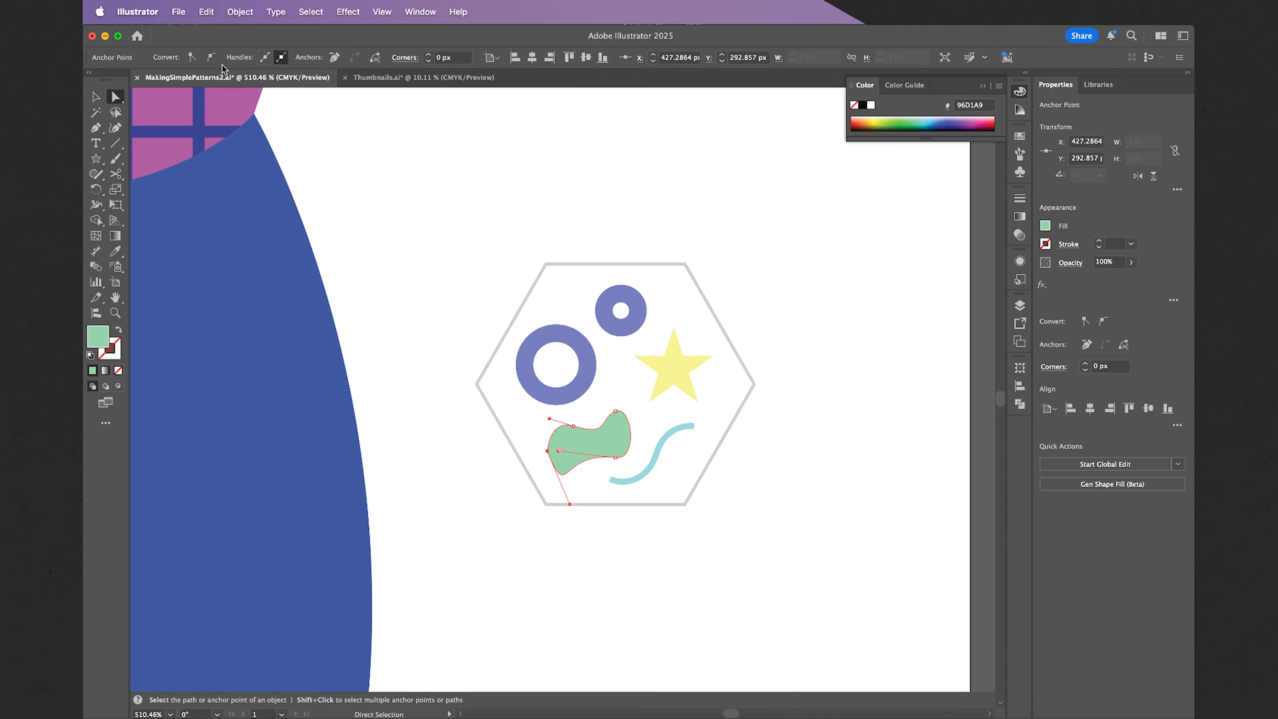
{"action": "left_click", "coordinate": [211, 57]}
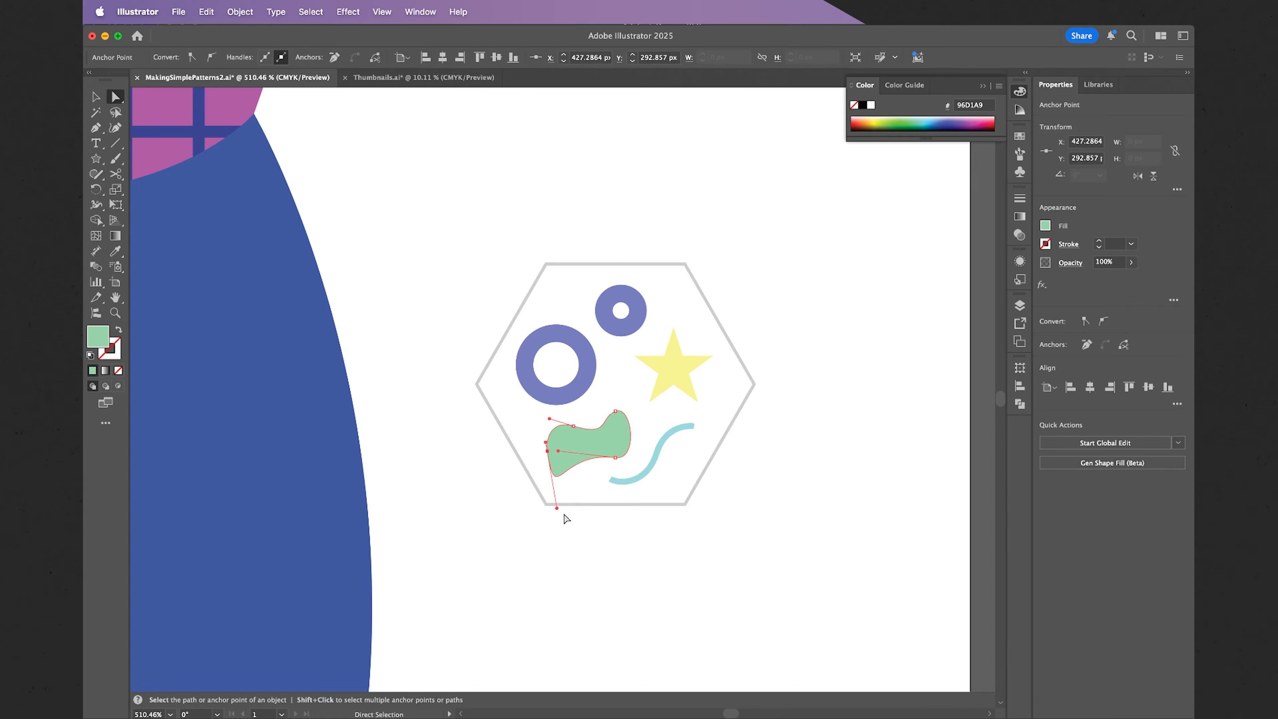
{"action": "left_click_drag", "start_coordinate": [557, 508], "coordinate": [560, 506]}
{"action": "left_click", "coordinate": [584, 539]}
Make a new pattern from the rings, star, blob and curve, leaving out the locked hexagon
{"action": "scroll", "coordinate": [584, 539], "scroll_direction": "down", "scroll_amount": 8}
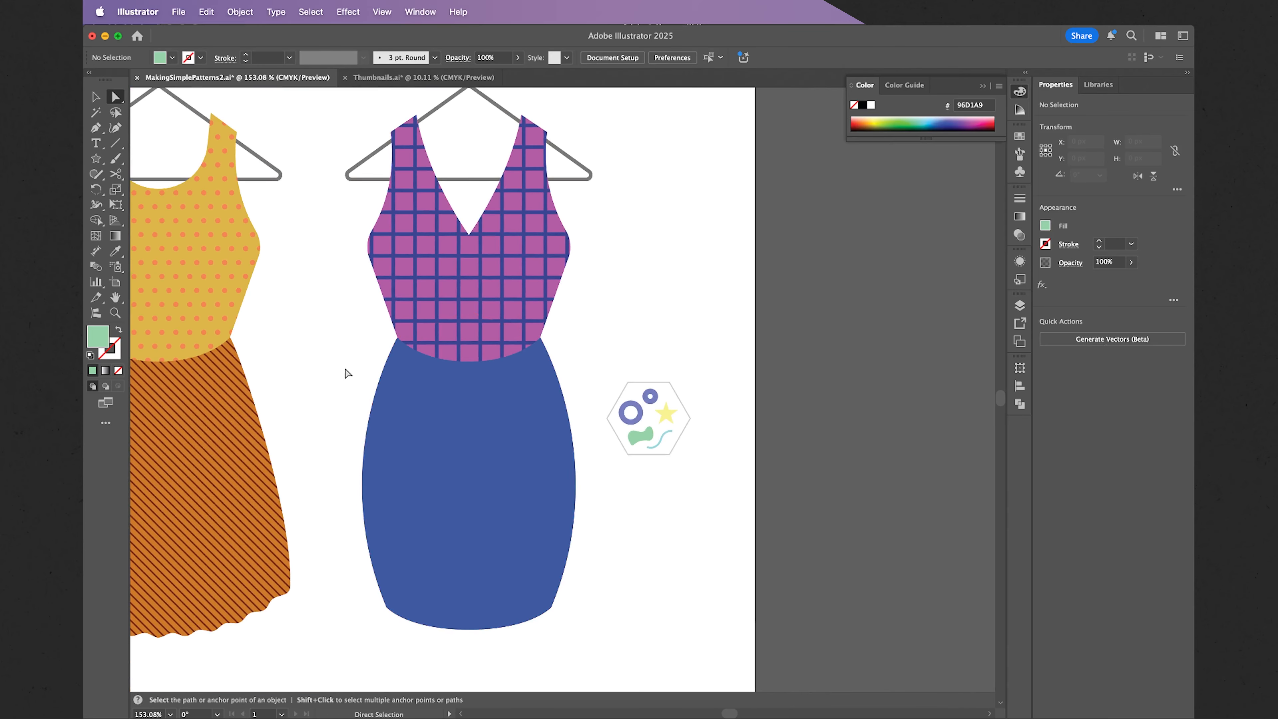
{"action": "left_click", "coordinate": [95, 98]}
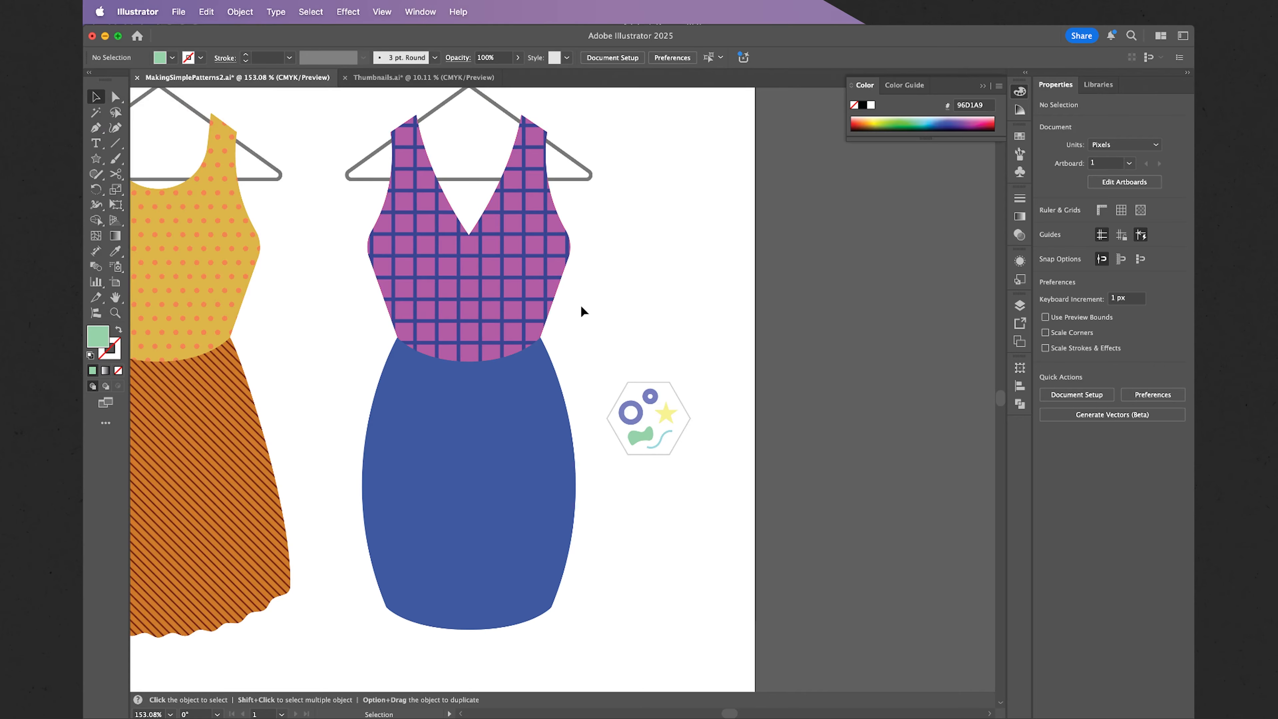
{"action": "left_click_drag", "start_coordinate": [602, 372], "coordinate": [702, 471]}
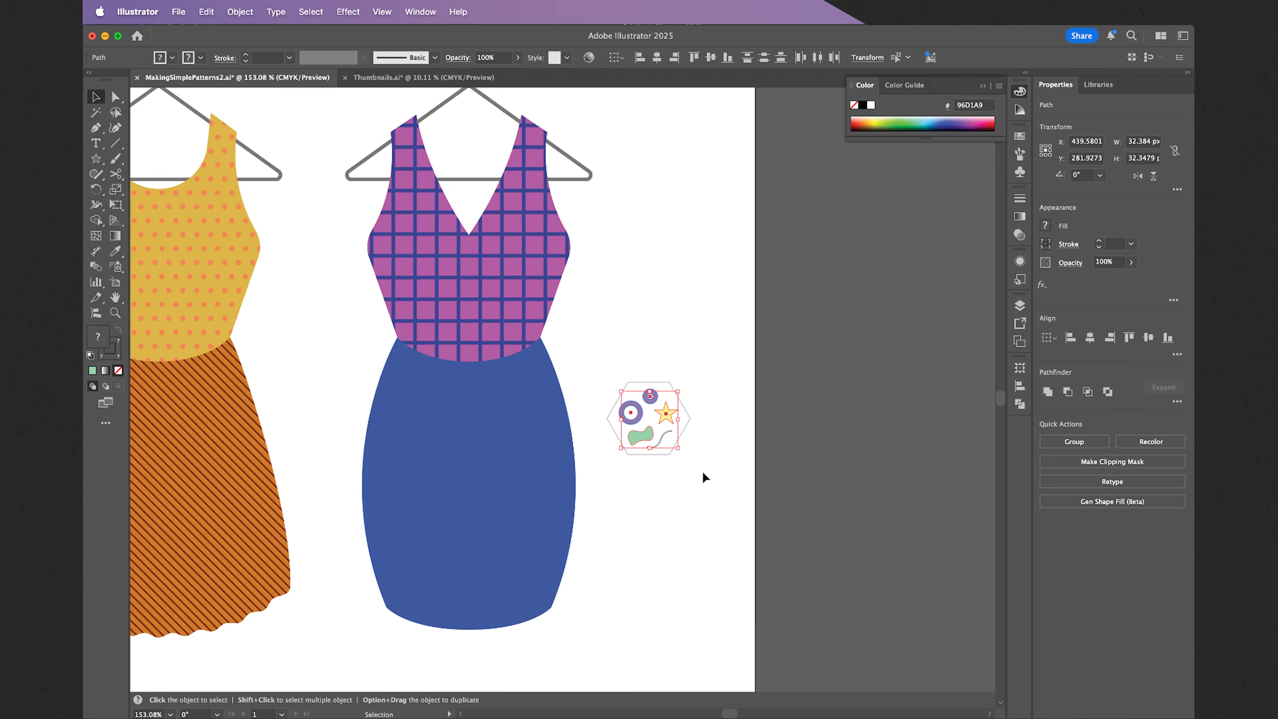
{"action": "left_click", "coordinate": [241, 12]}
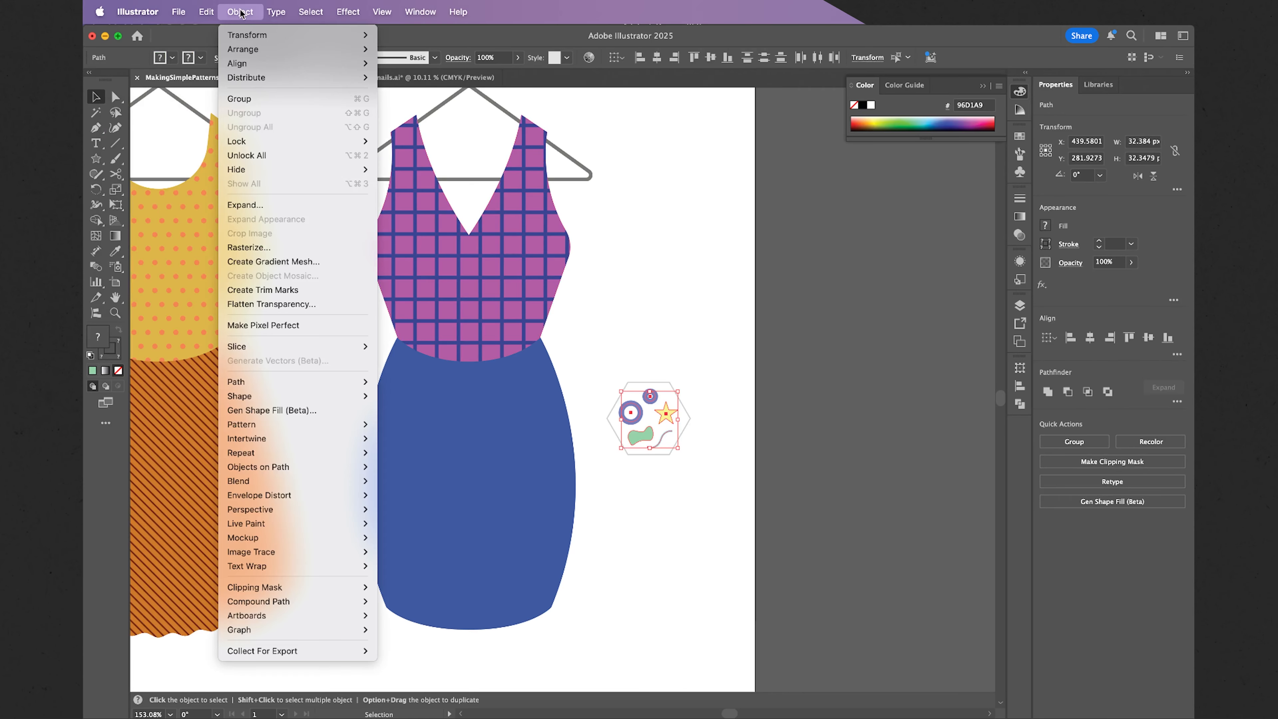
{"action": "mouse_move", "coordinate": [347, 426]}
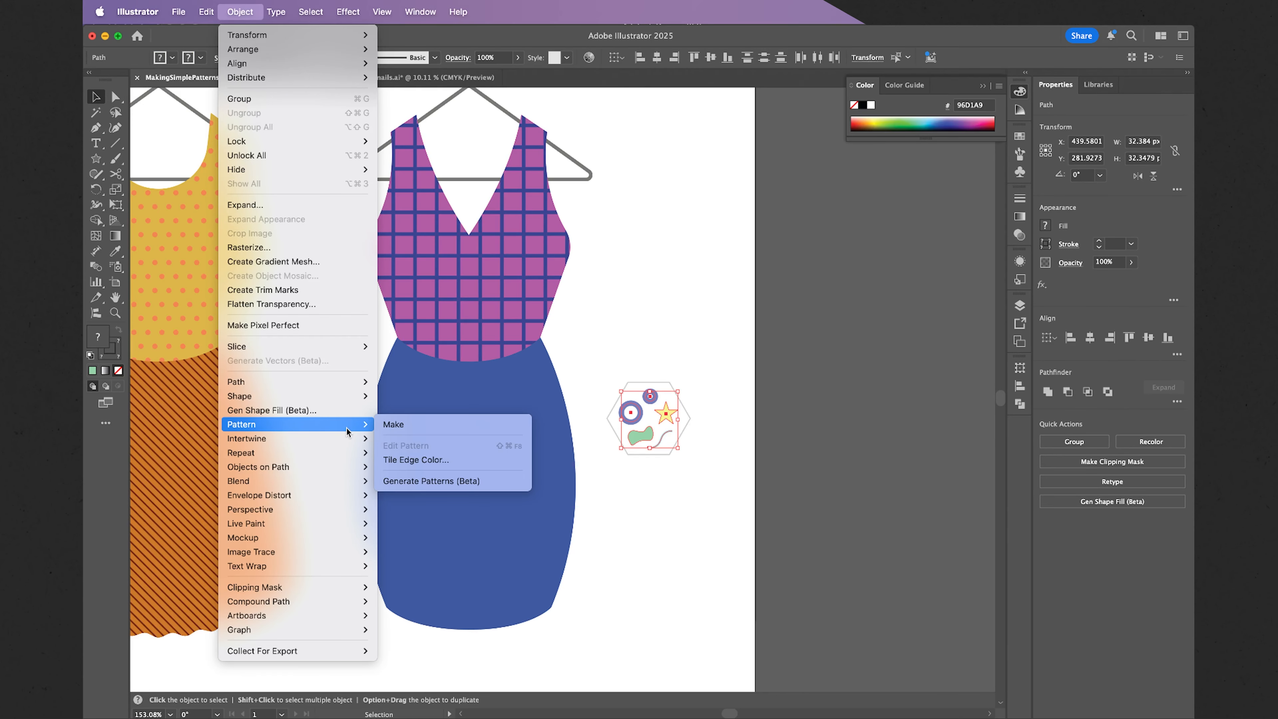
{"action": "left_click", "coordinate": [386, 425]}
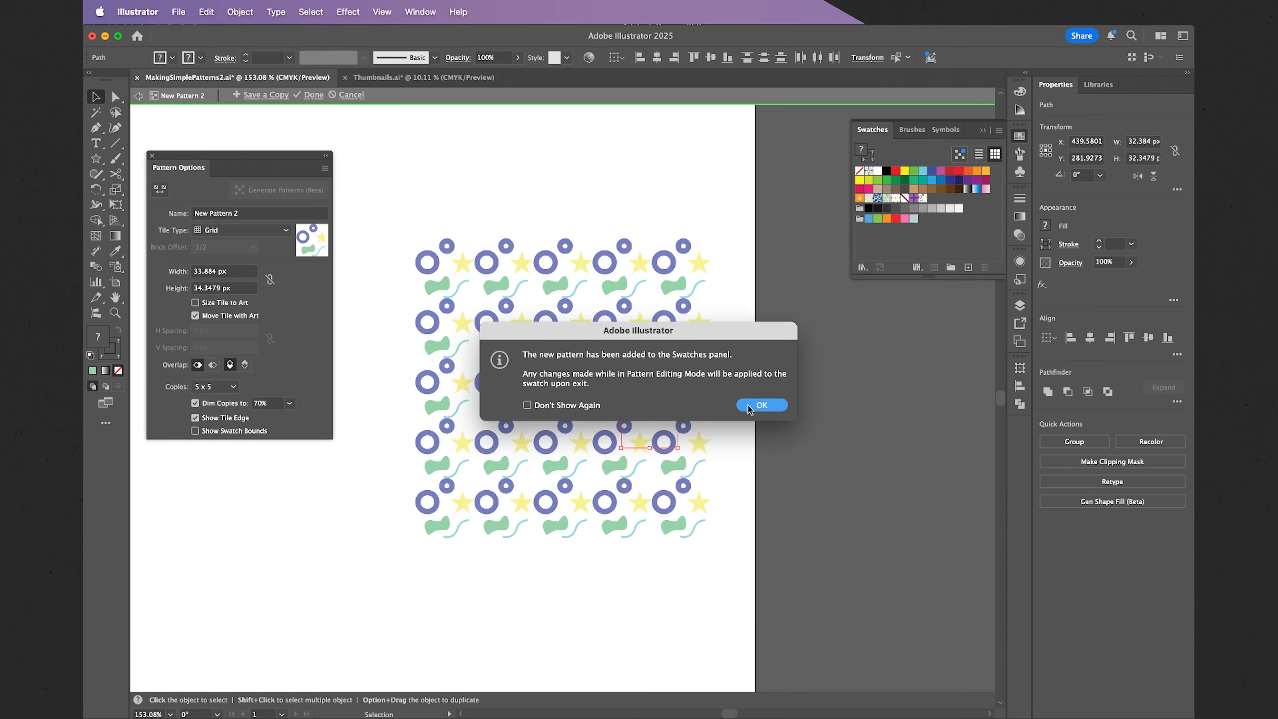
{"action": "left_click", "coordinate": [760, 405]}
{"action": "scroll", "coordinate": [572, 446], "scroll_direction": "up", "scroll_amount": 4}
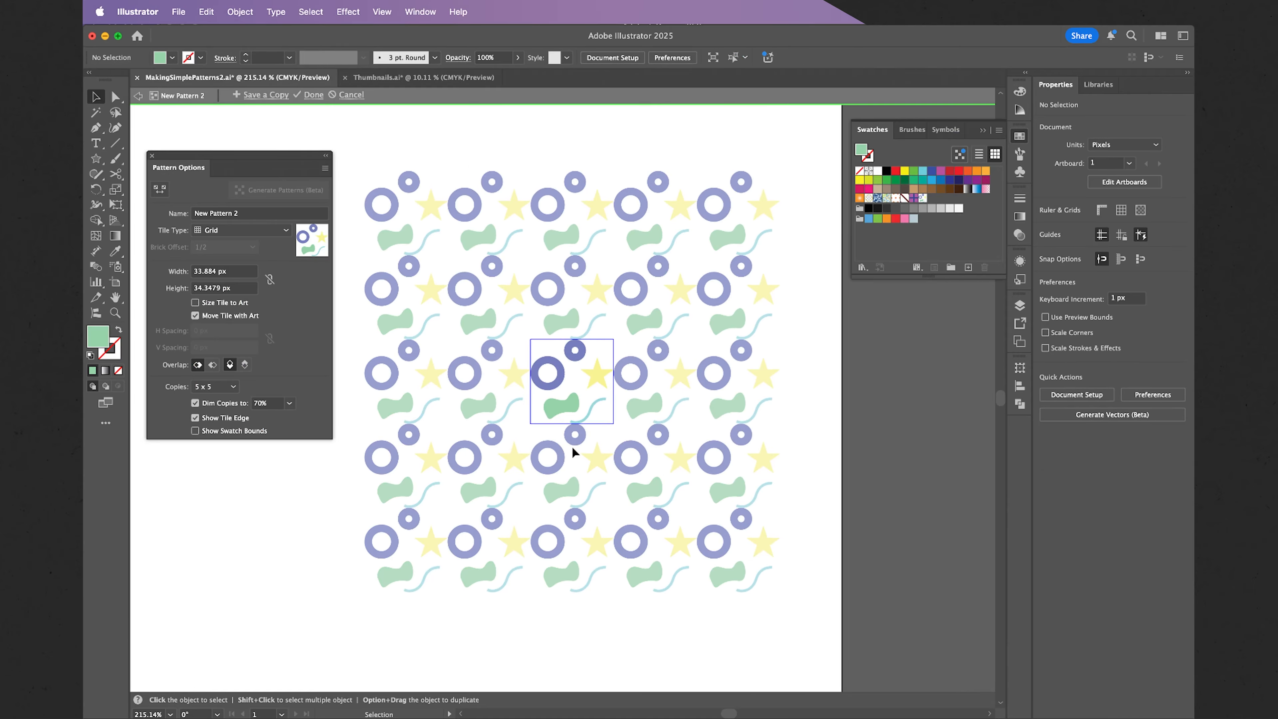
Name the new pattern Retro and set its tile type to Hex by Column
{"action": "left_click_drag", "start_coordinate": [241, 214], "coordinate": [184, 215]}
{"action": "type", "text": "Retro"}
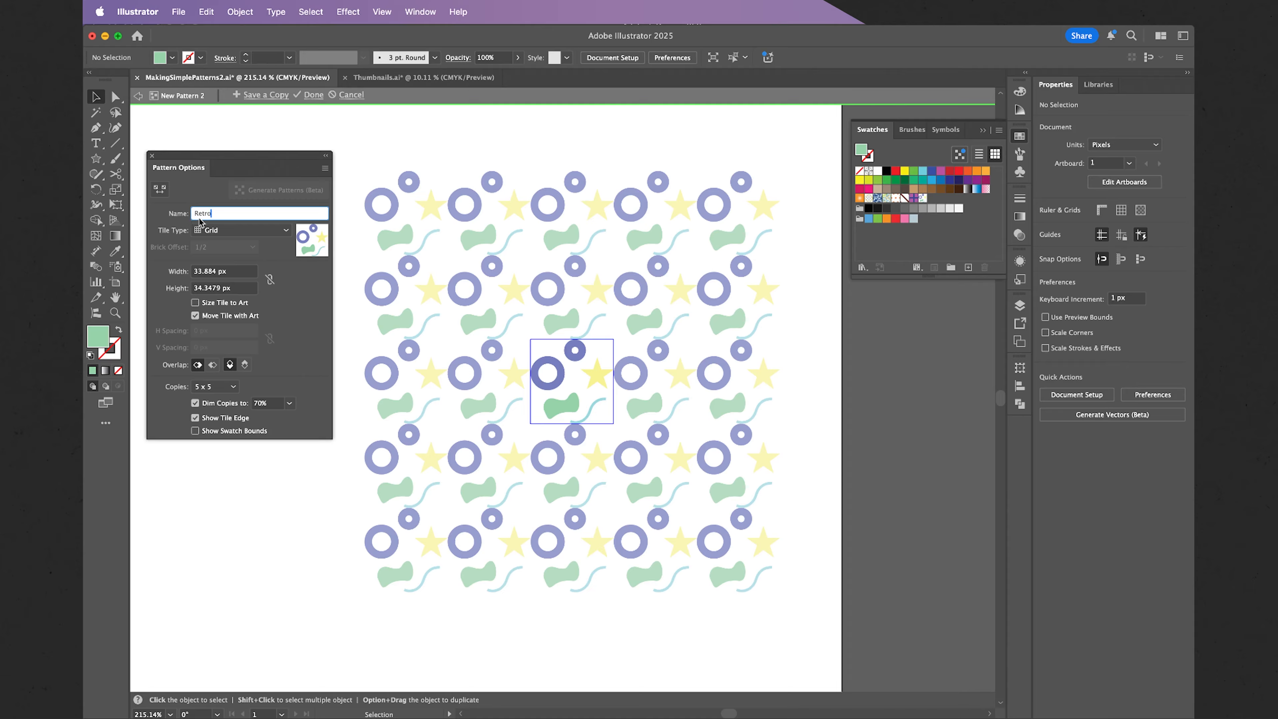
{"action": "left_click", "coordinate": [214, 230]}
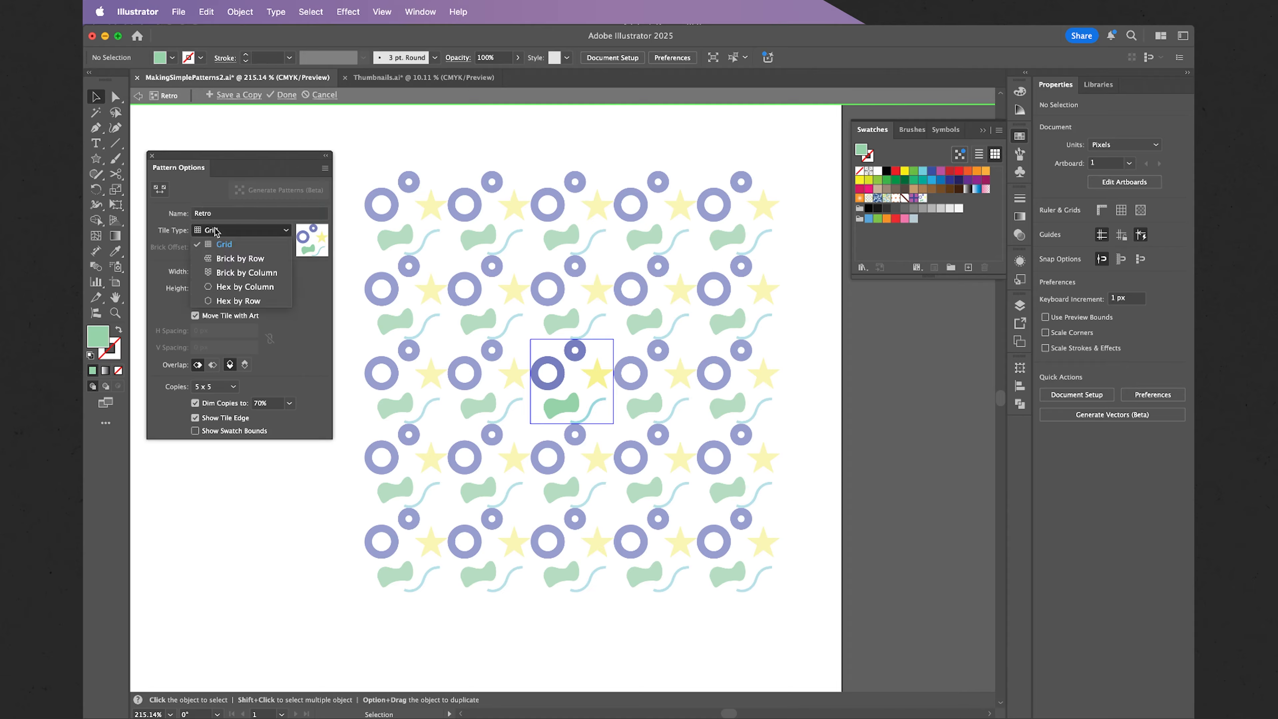
{"action": "left_click", "coordinate": [224, 287]}
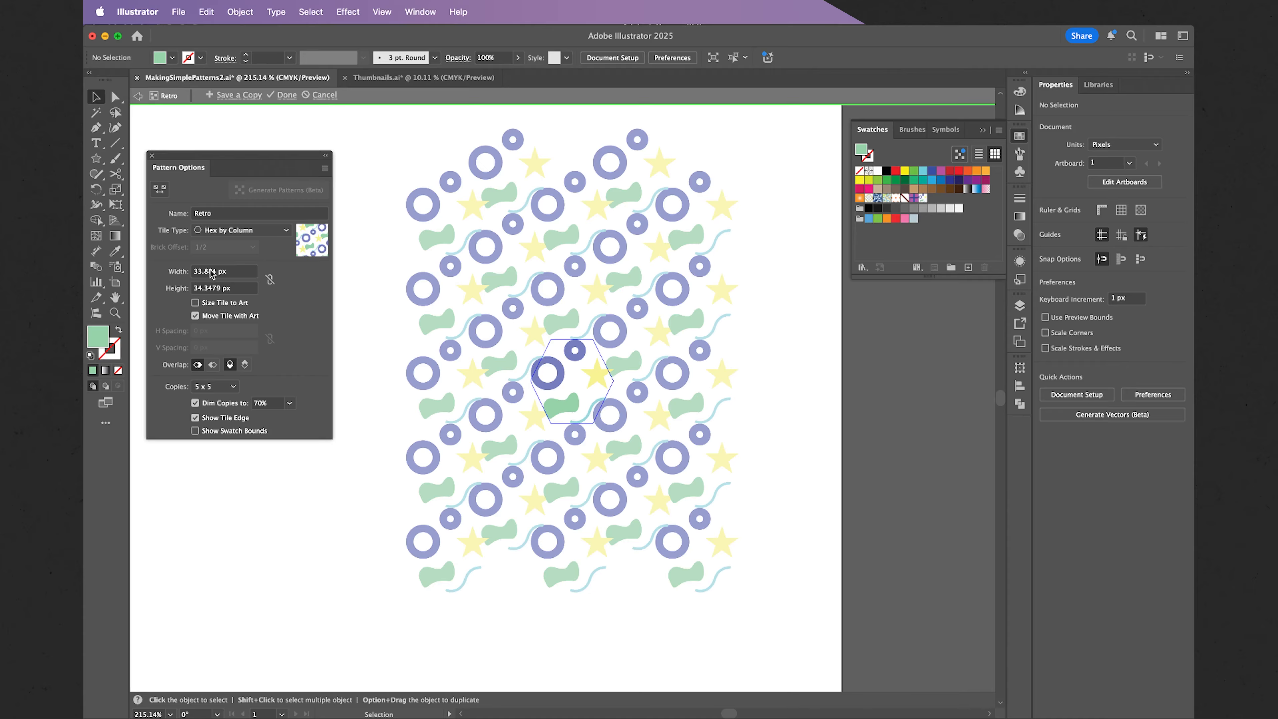
Set the Retro pattern tile's width and height to 37 px
{"action": "left_click", "coordinate": [235, 276]}
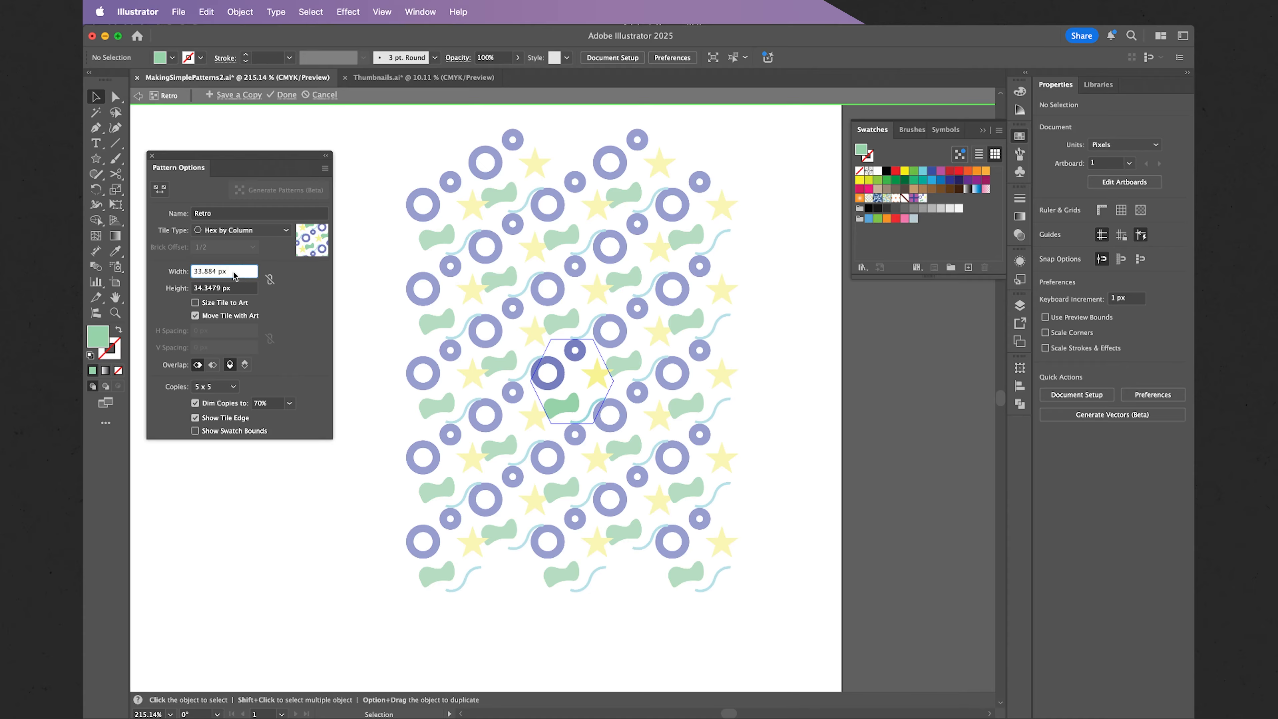
{"action": "key", "text": "BackSpace"}
{"action": "type", "text": "37"}
{"action": "key", "text": "Tab"}
{"action": "type", "text": "37"}
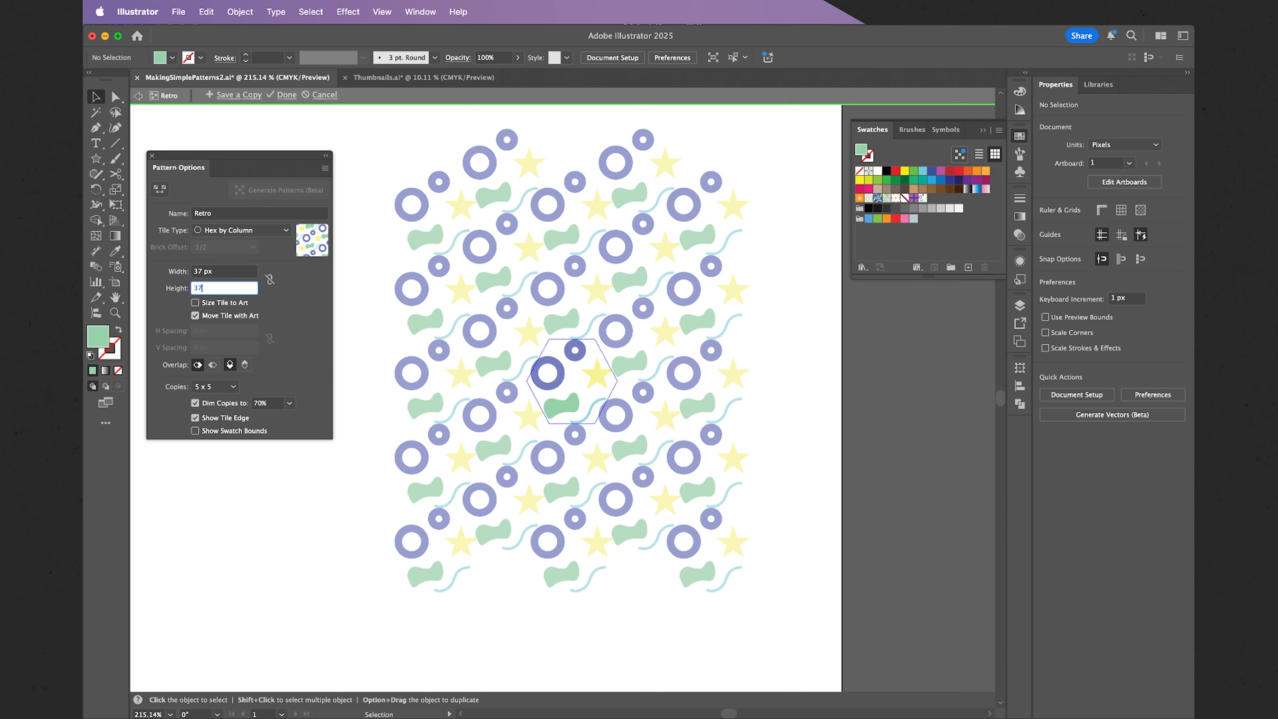
{"action": "left_click", "coordinate": [226, 274]}
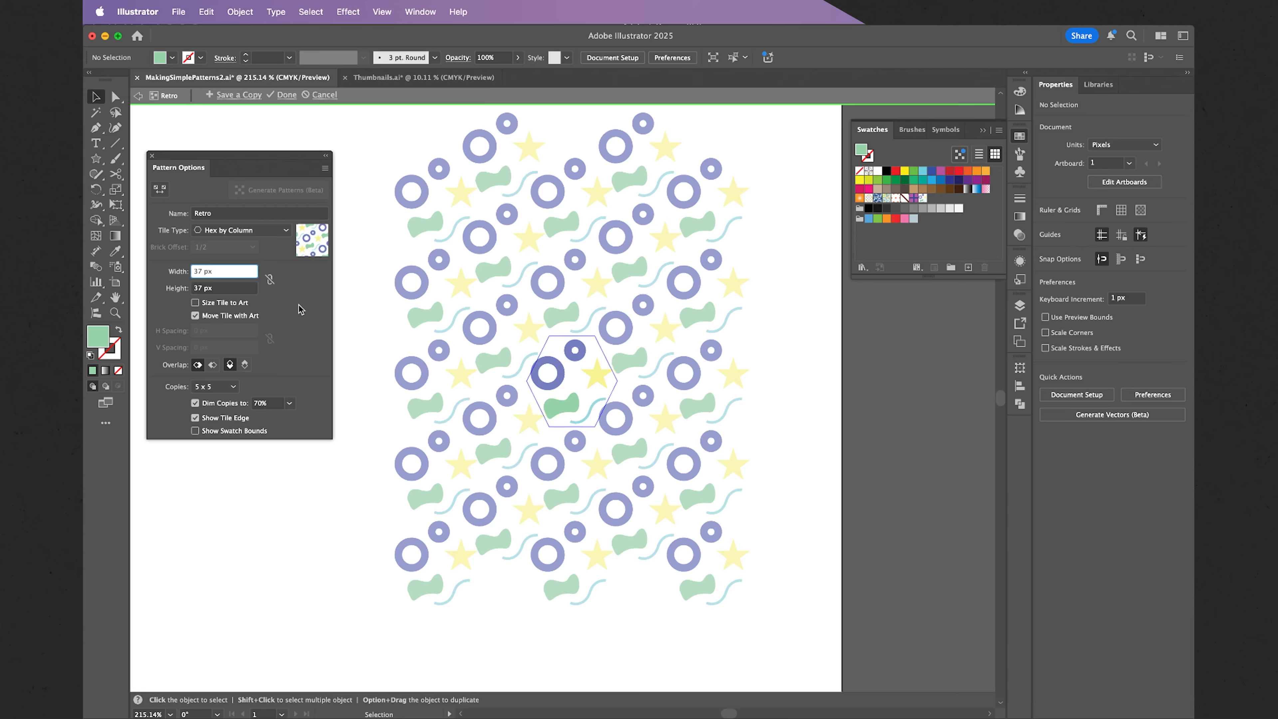
Set the Retro pattern tile's width and height to 39 px and finish editing the pattern
{"action": "left_click_drag", "start_coordinate": [224, 272], "coordinate": [178, 272]}
{"action": "type", "text": "39"}
{"action": "key", "text": "Tab"}
{"action": "type", "text": "3"}
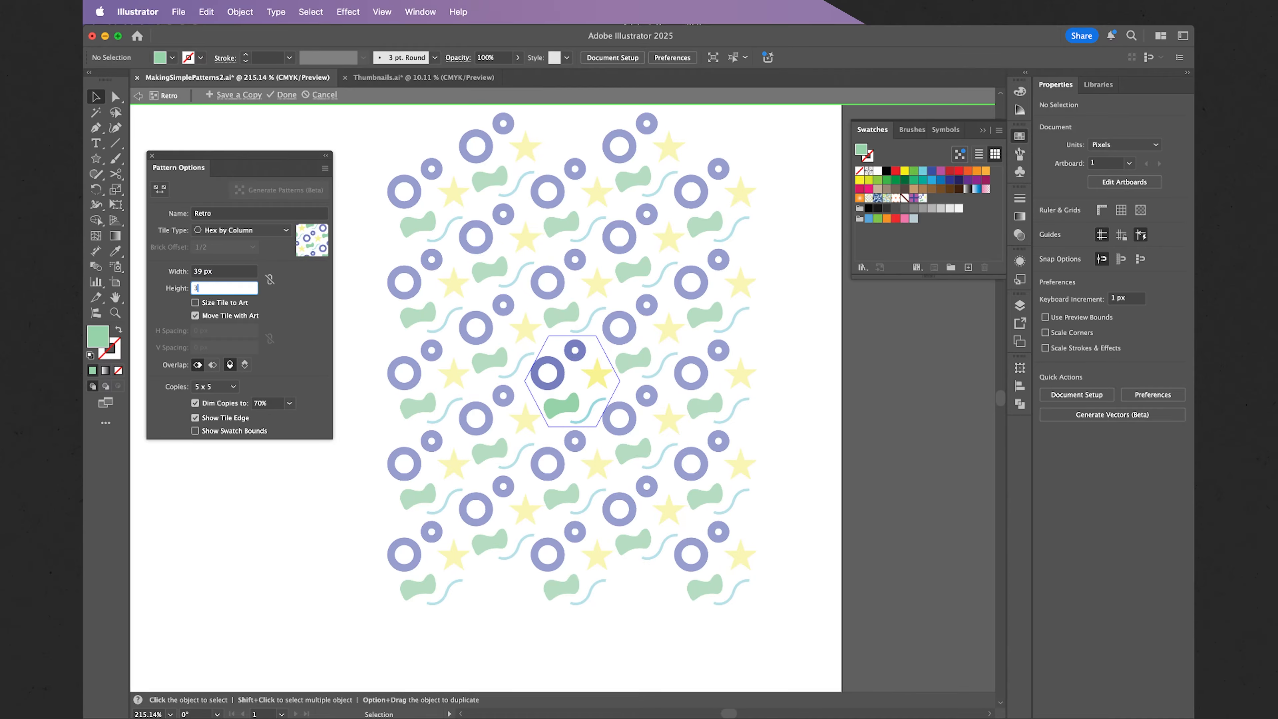
{"action": "type", "text": "9"}
{"action": "left_click", "coordinate": [235, 271]}
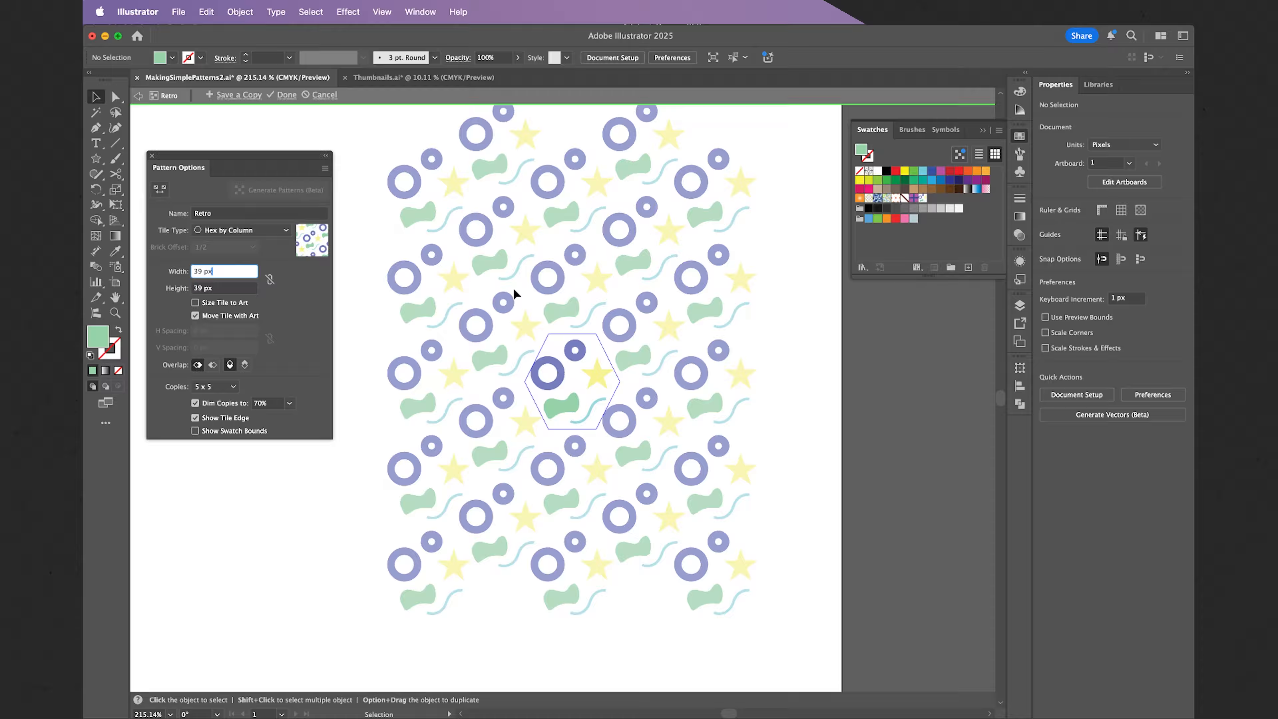
{"action": "left_click", "coordinate": [286, 95]}
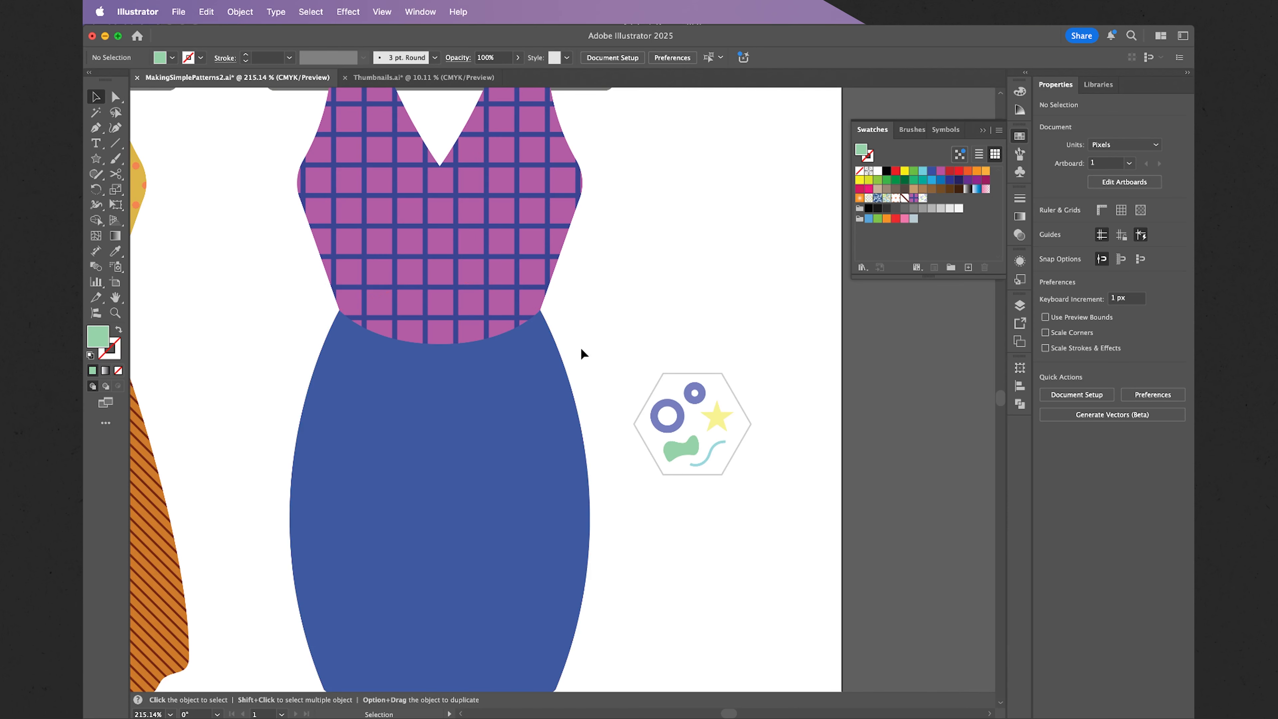
Paste a copy of the blue skirt in place over the original and fill it with the Retro pattern
{"action": "scroll", "coordinate": [599, 347], "scroll_direction": "down", "scroll_amount": 3}
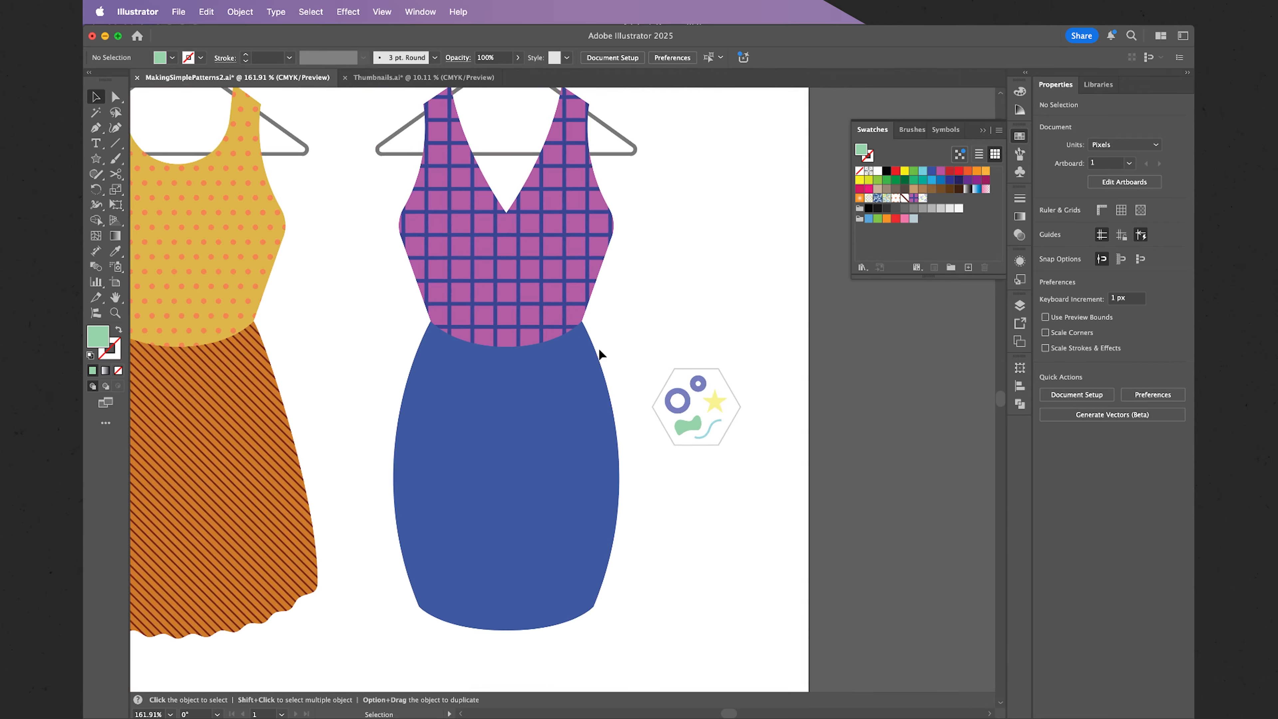
{"action": "left_click", "coordinate": [495, 423]}
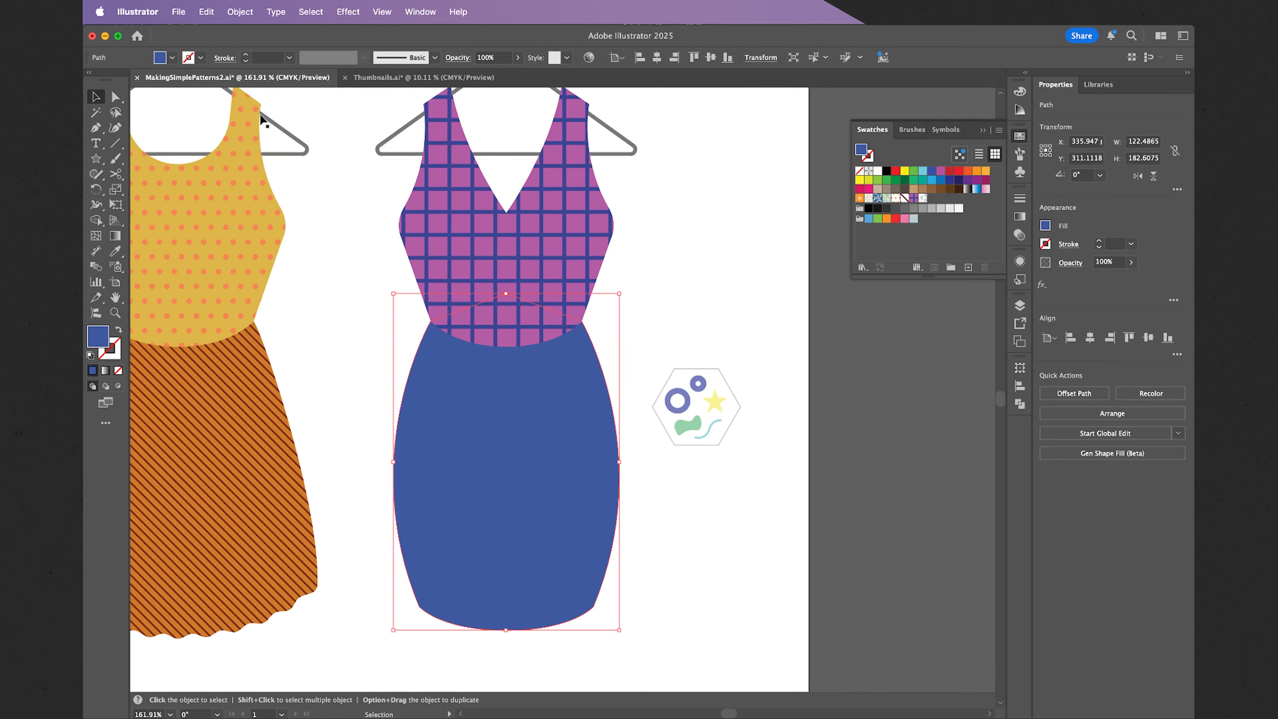
{"action": "left_click", "coordinate": [206, 12]}
{"action": "left_click", "coordinate": [225, 85]}
{"action": "left_click", "coordinate": [206, 8]}
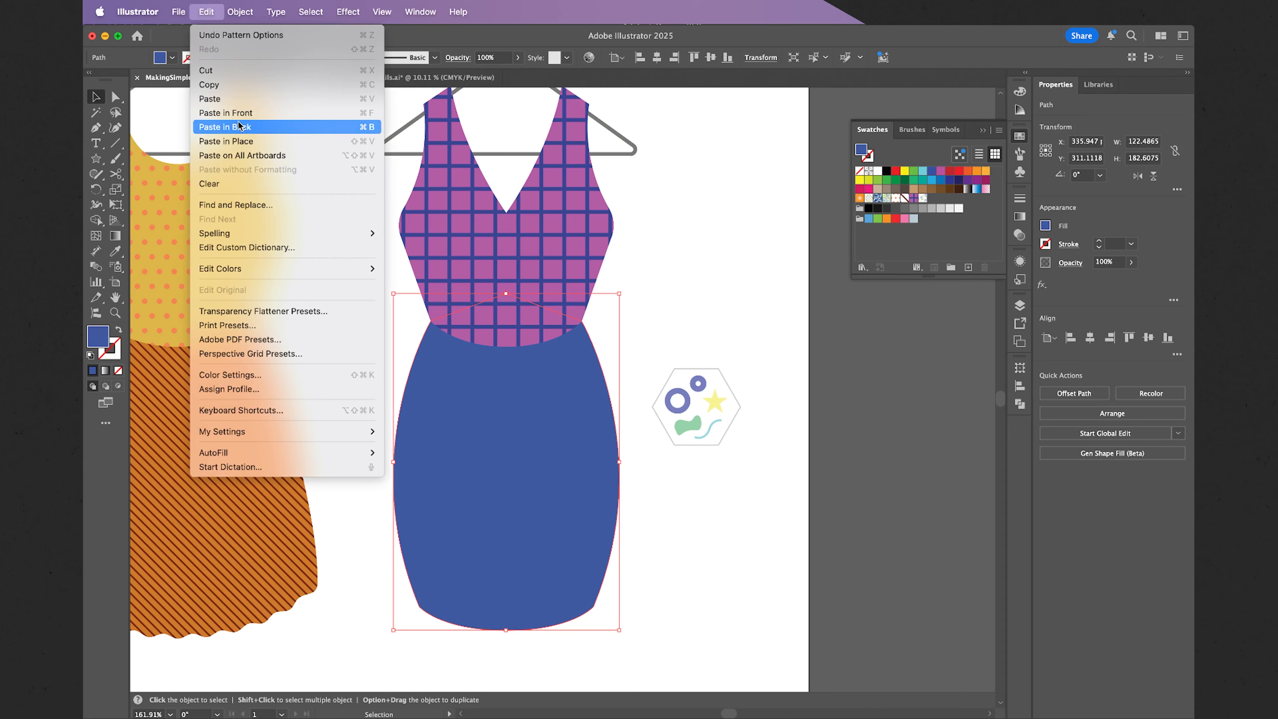
{"action": "left_click", "coordinate": [226, 141]}
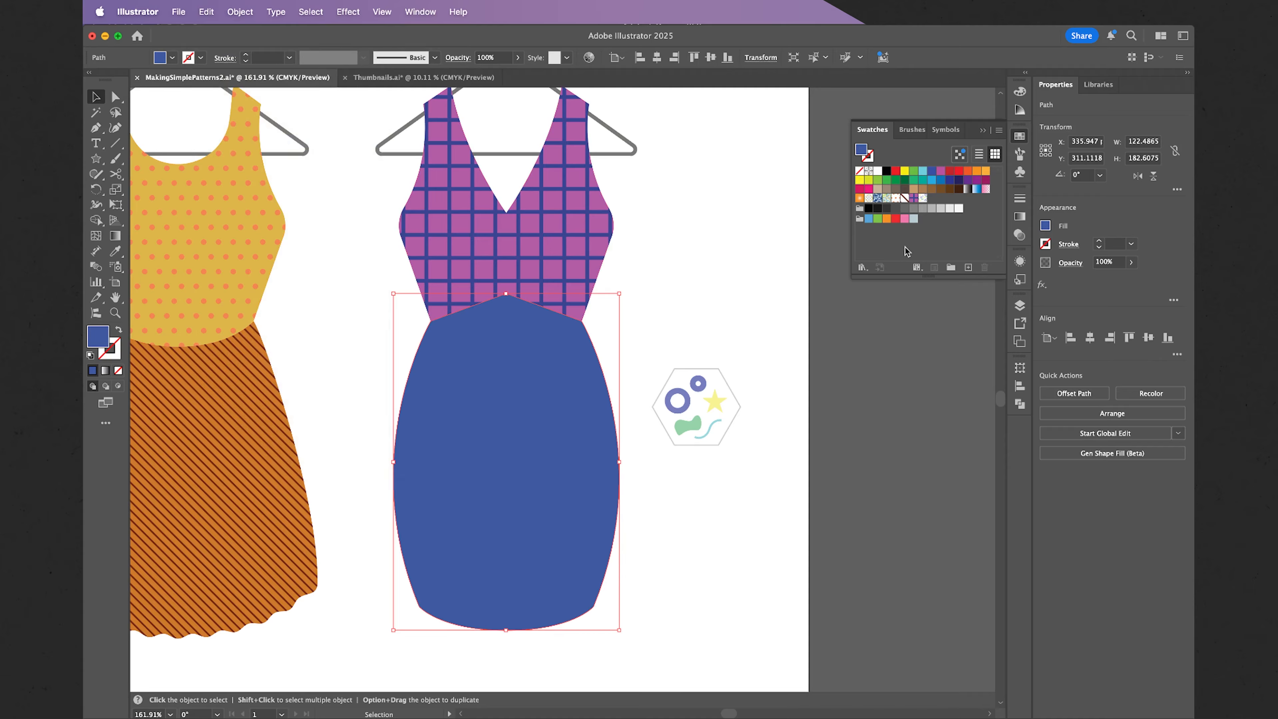
{"action": "left_click", "coordinate": [923, 198]}
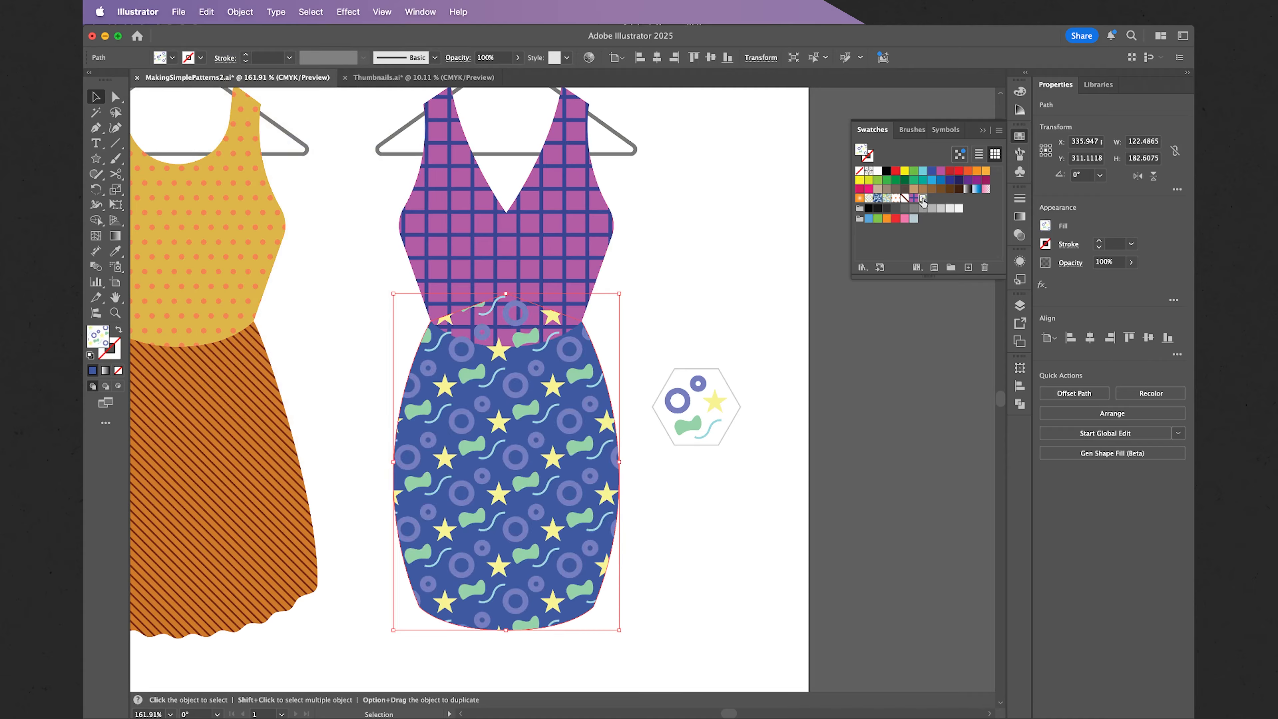
{"action": "left_click", "coordinate": [723, 286]}
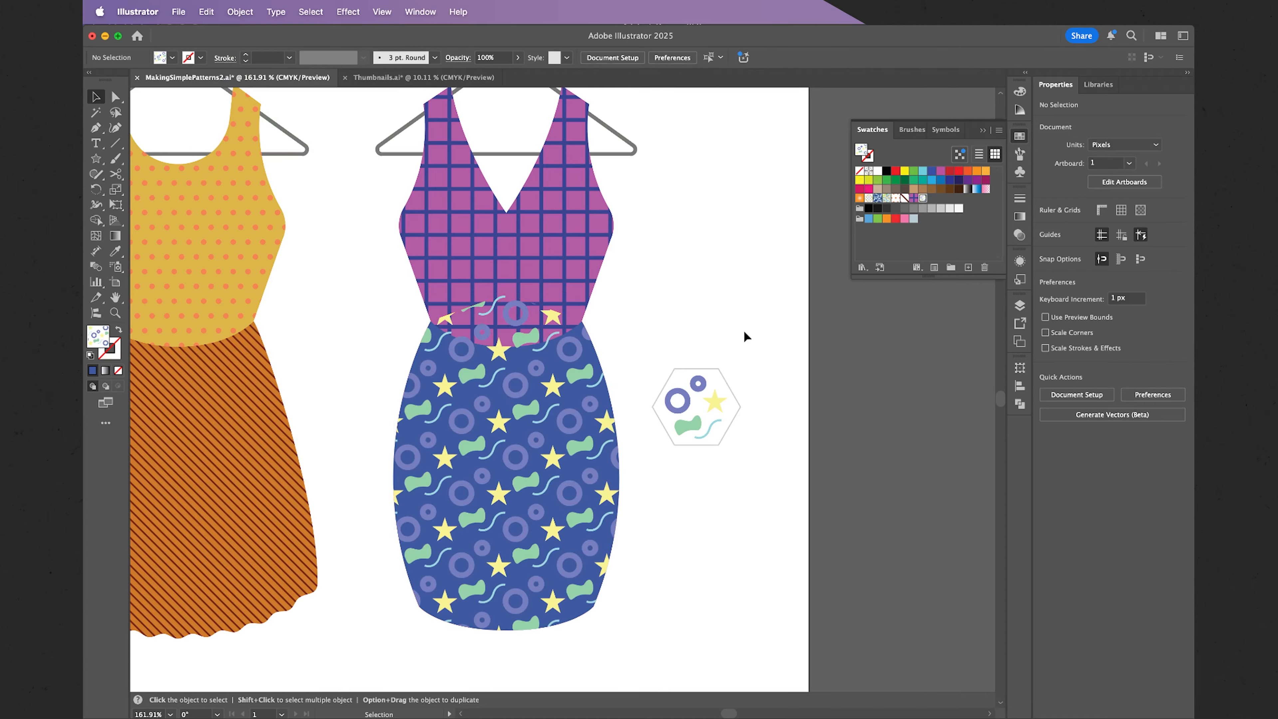
Delete the leftover rings, star, blob and curve beside the dress, and unlock and delete the hexagon guide
{"action": "left_click_drag", "start_coordinate": [762, 341], "coordinate": [650, 463]}
{"action": "key", "text": "Delete"}
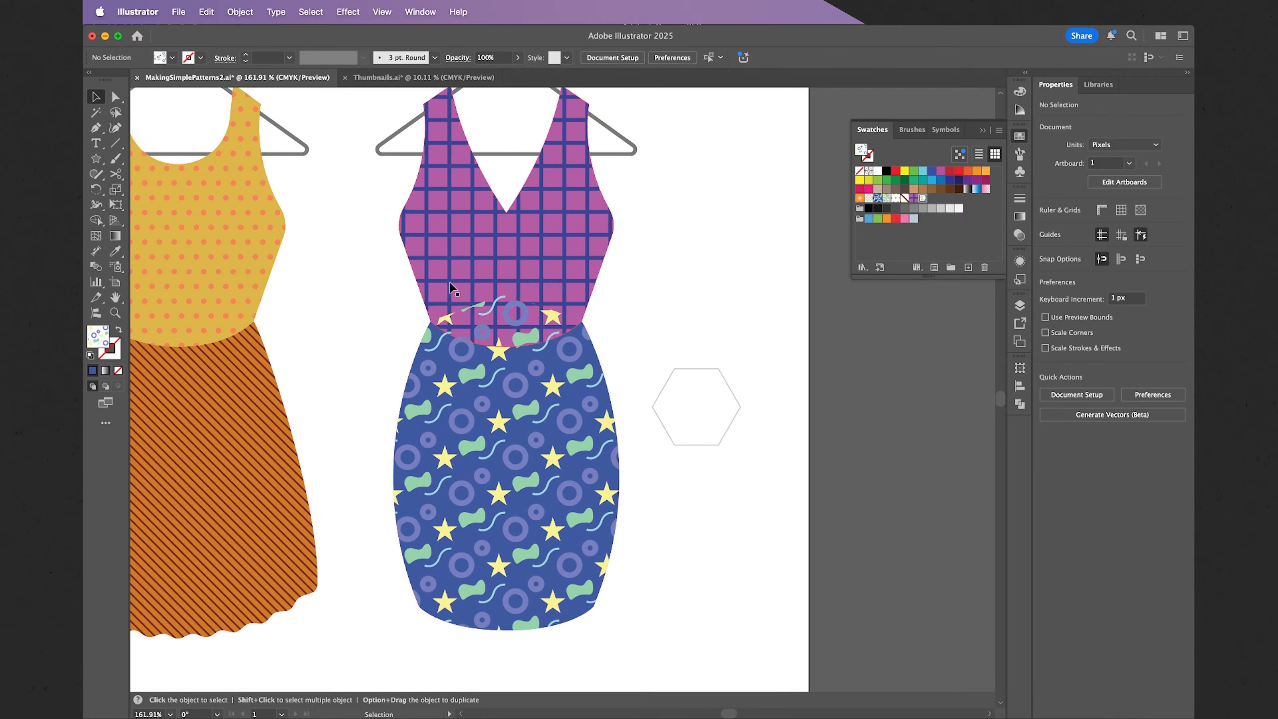
{"action": "left_click", "coordinate": [241, 11]}
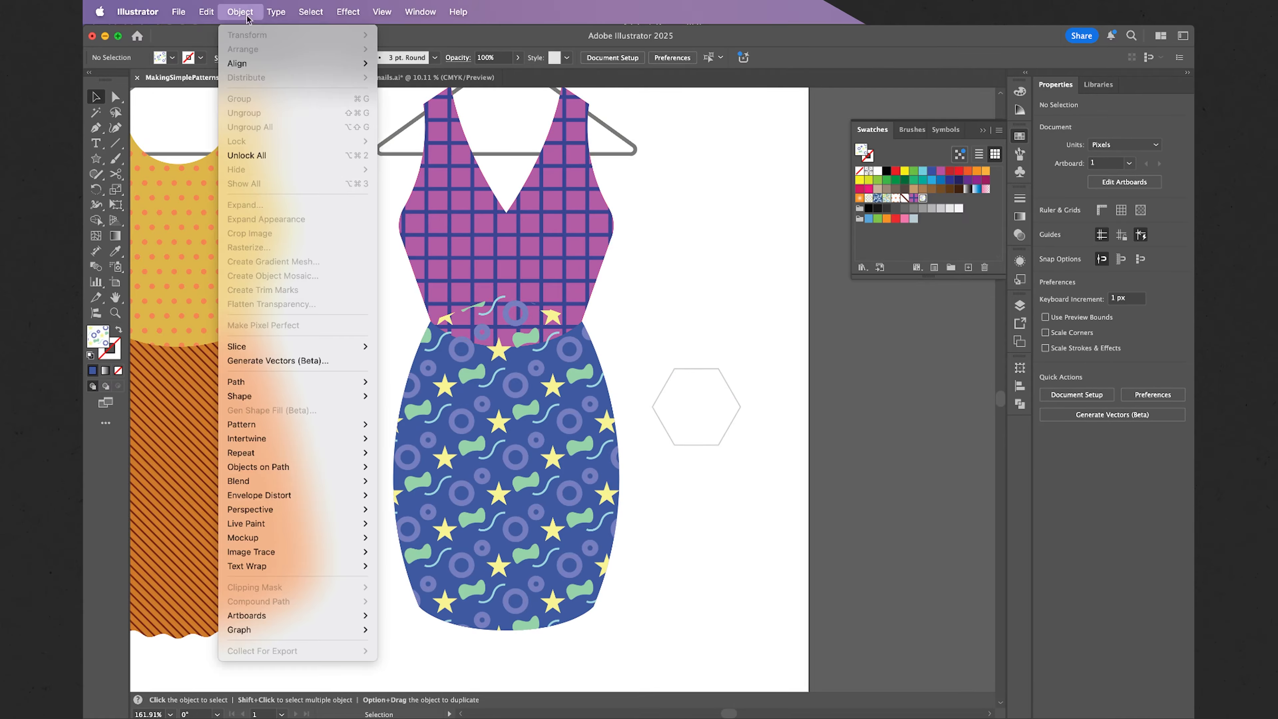
{"action": "left_click", "coordinate": [323, 154]}
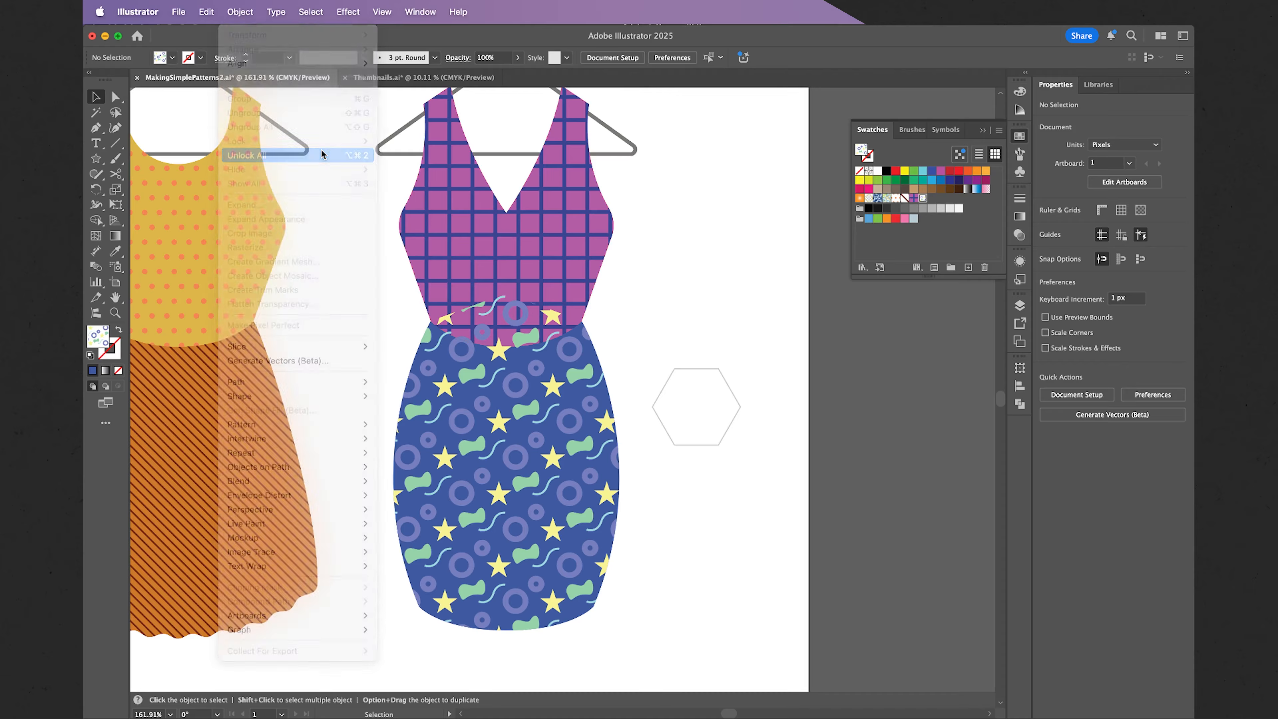
{"action": "left_click", "coordinate": [677, 327]}
{"action": "left_click_drag", "start_coordinate": [770, 351], "coordinate": [648, 476]}
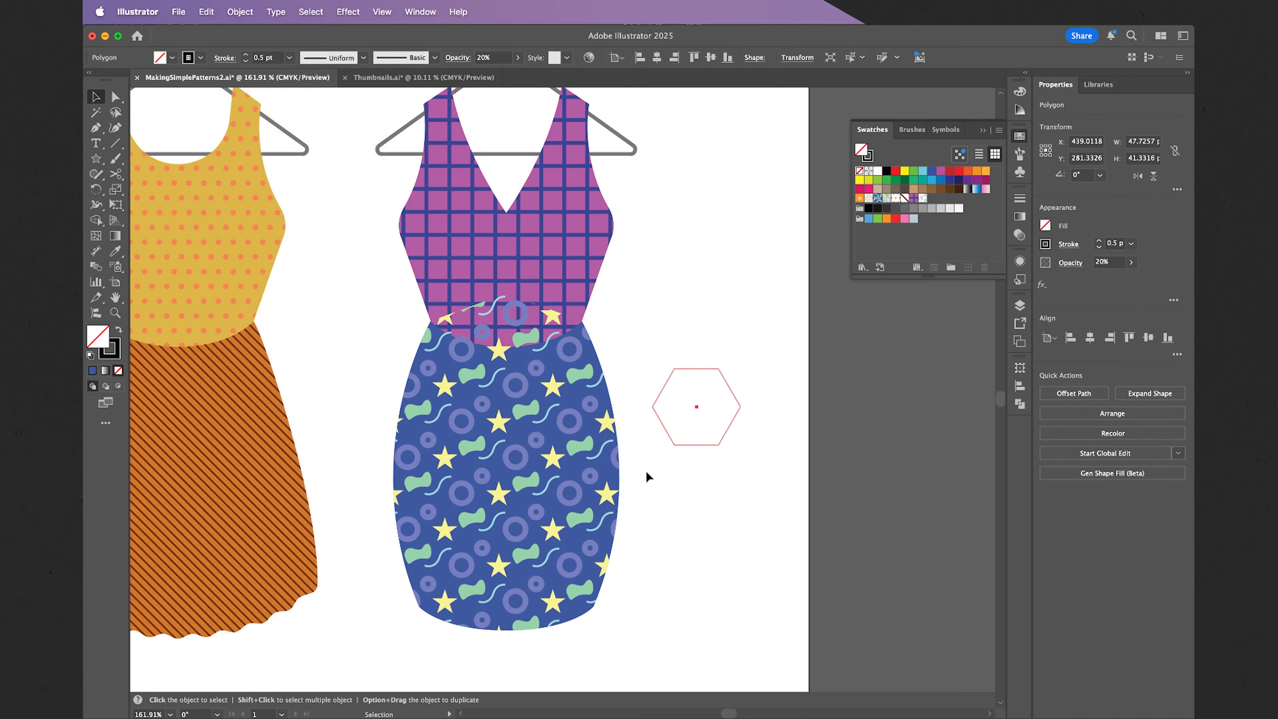
{"action": "key", "text": "Delete"}
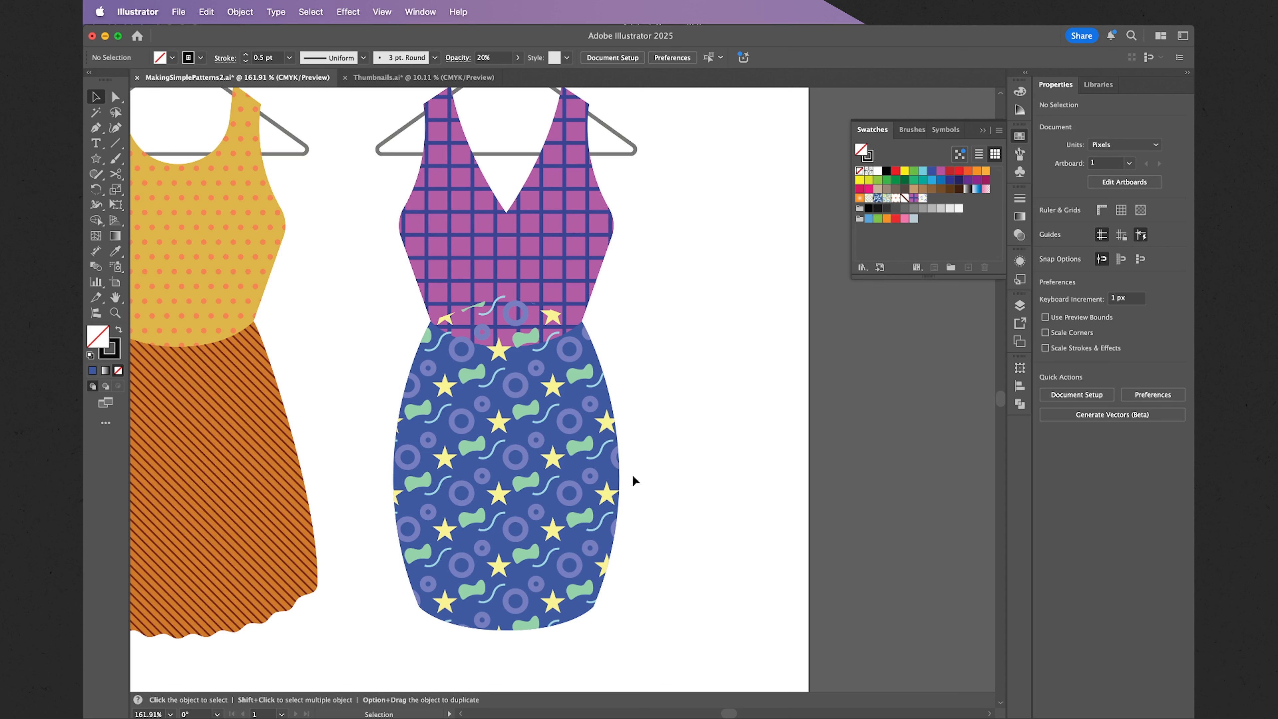
Send the Retro-patterned skirt copy backward so it sits behind the purple checked bodice
{"action": "left_click", "coordinate": [537, 483]}
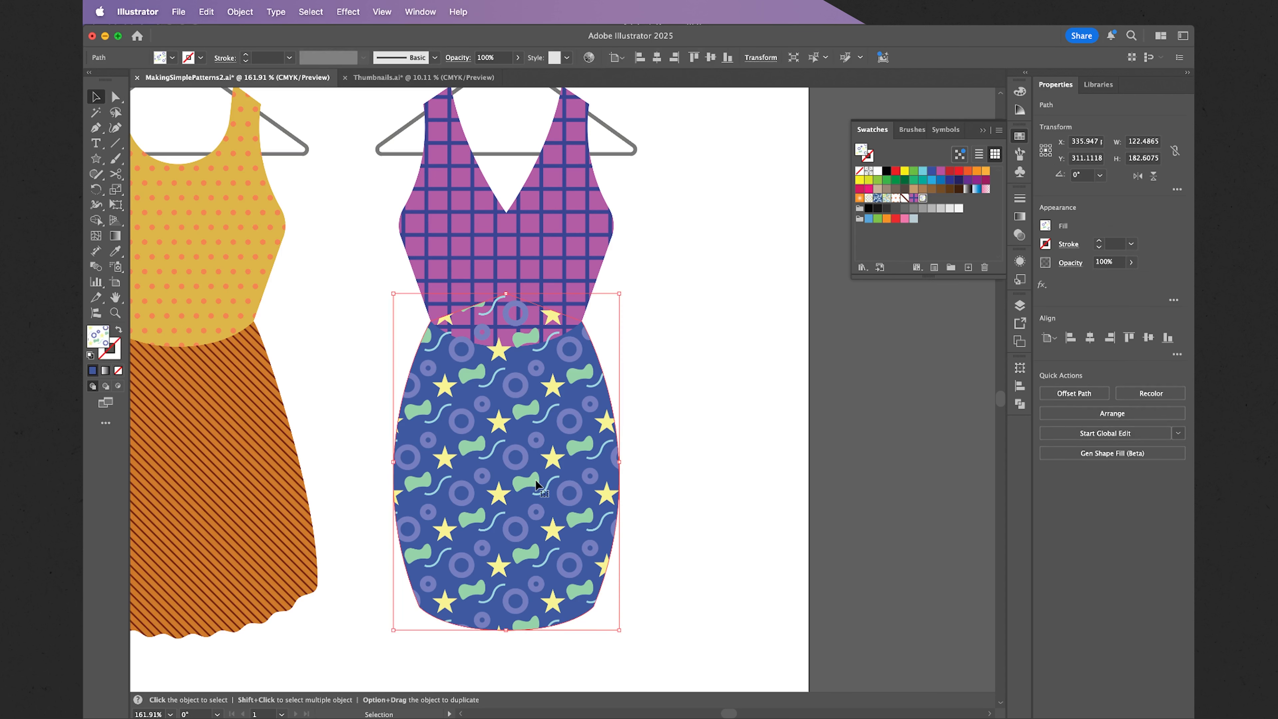
{"action": "key", "text": "a"}
{"action": "key", "text": "super+["}
{"action": "key", "text": "v"}
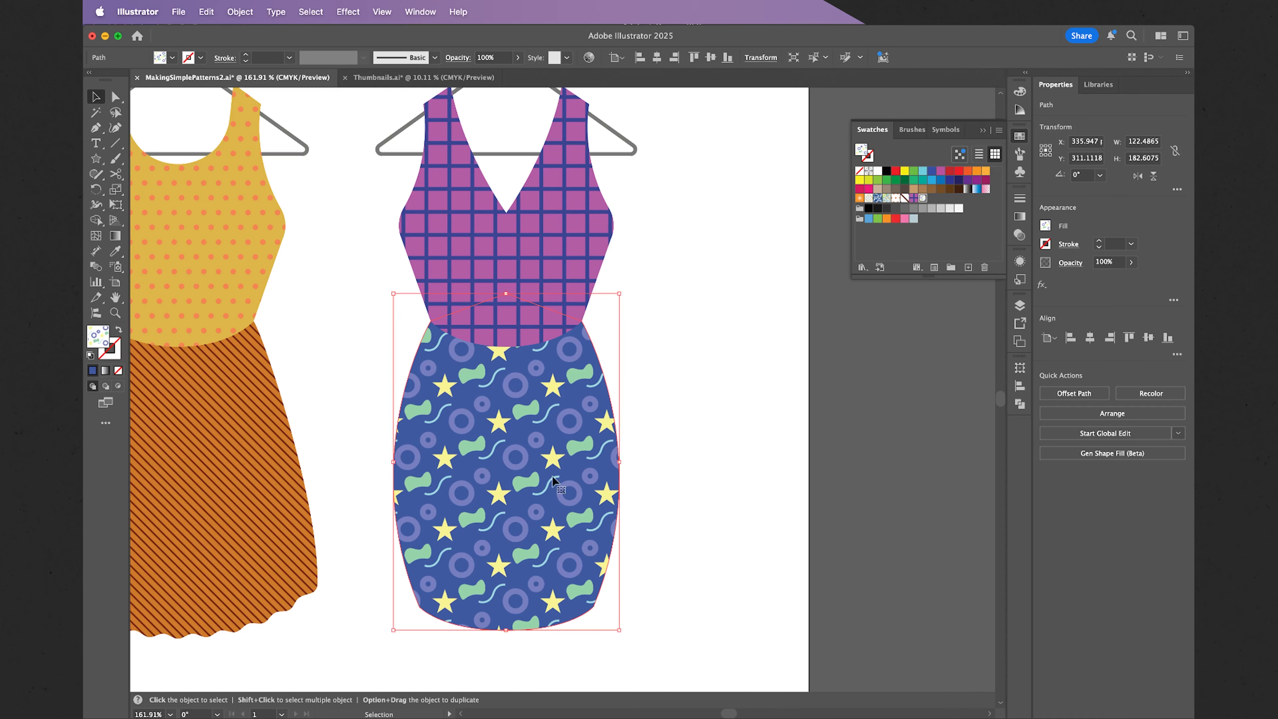
{"action": "left_click", "coordinate": [705, 435]}
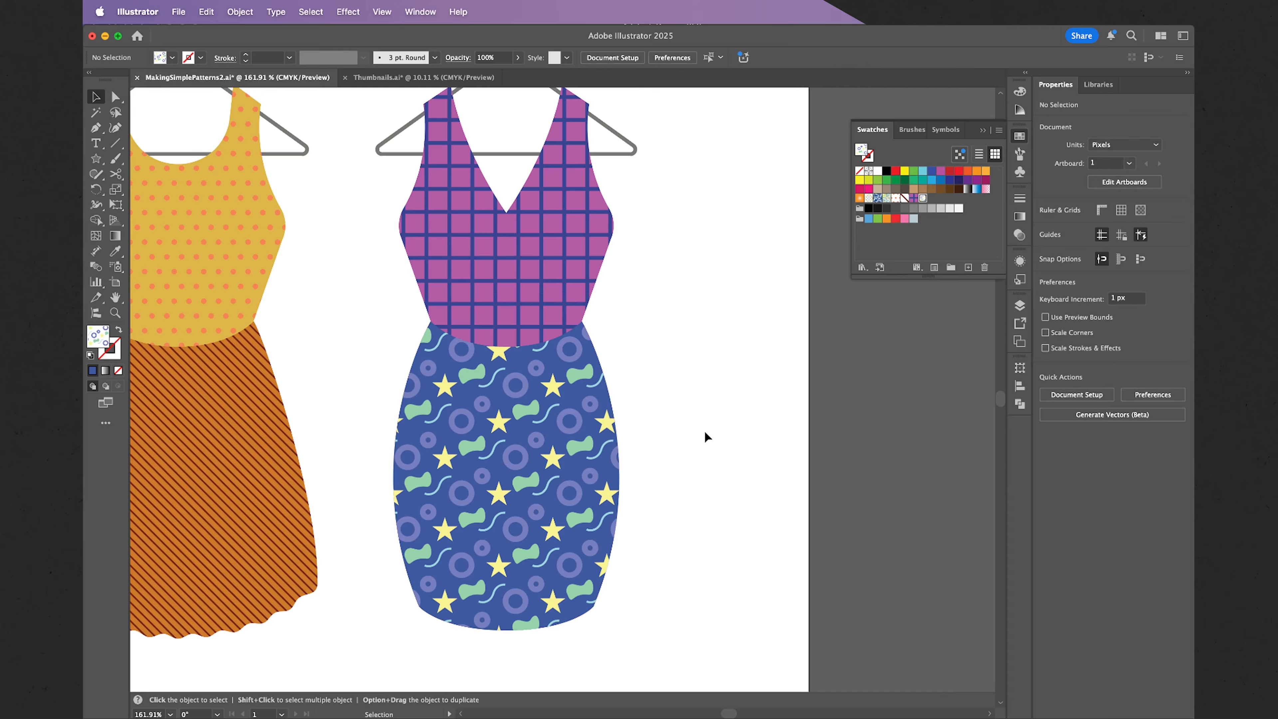
{"action": "key", "text": "super+0"}
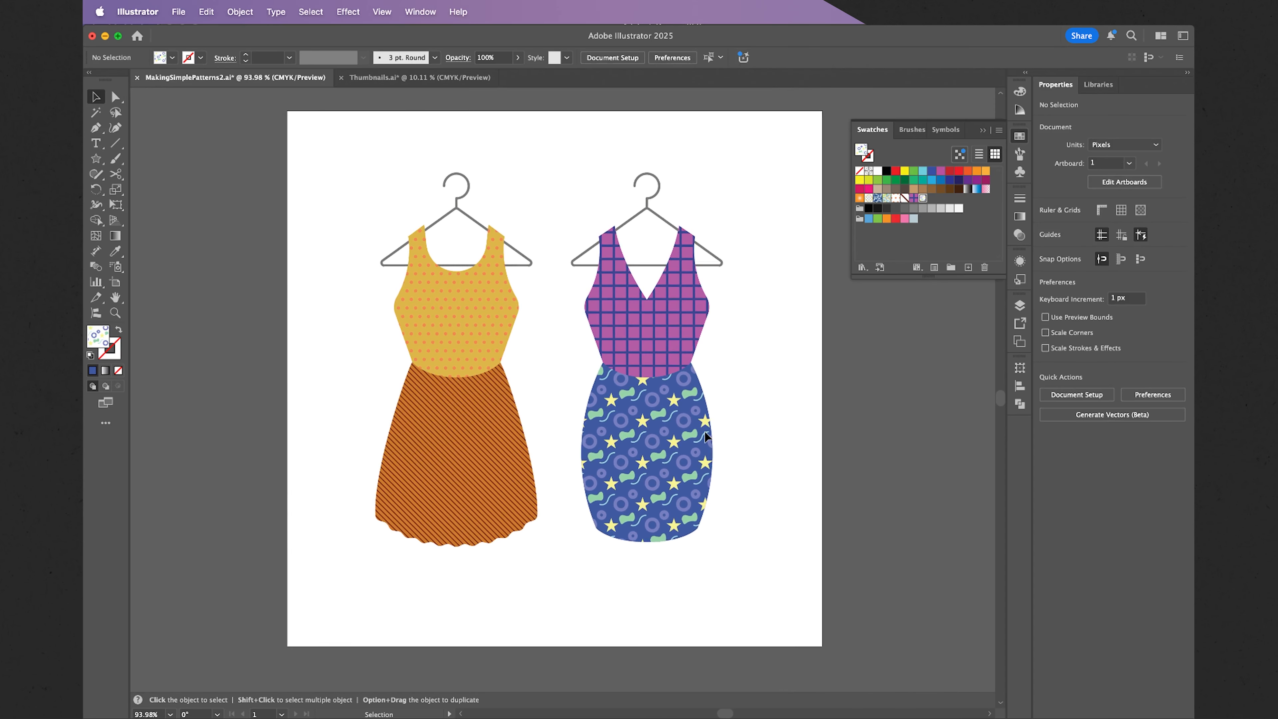